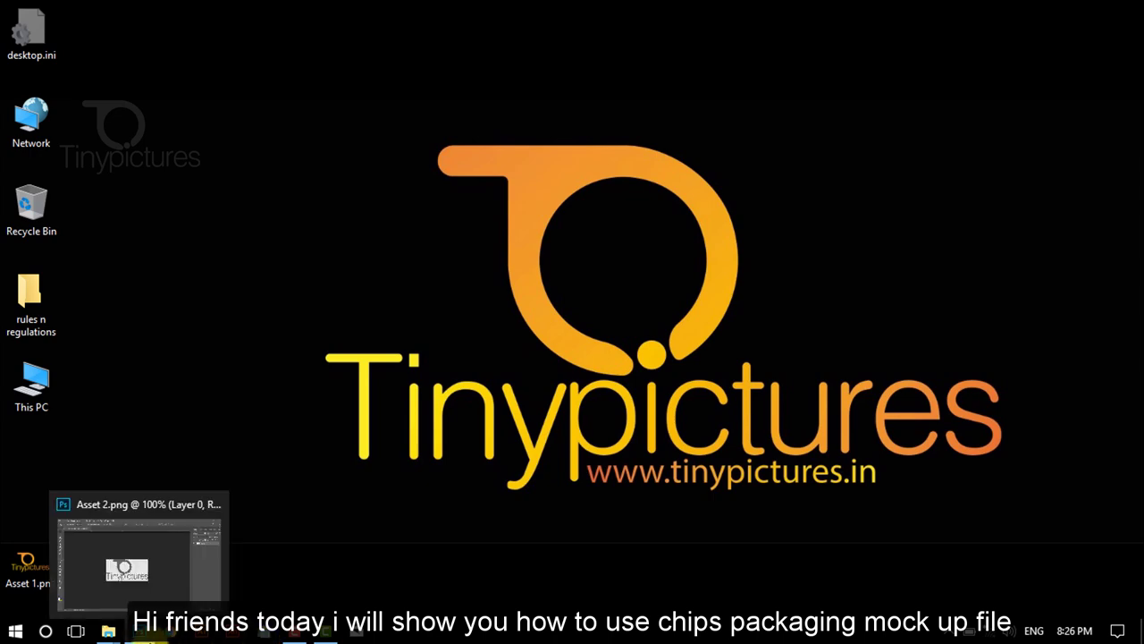
Step: Bring the Photoshop window showing the Asset 2.png Tinypictures logo to the front
click(150, 637)
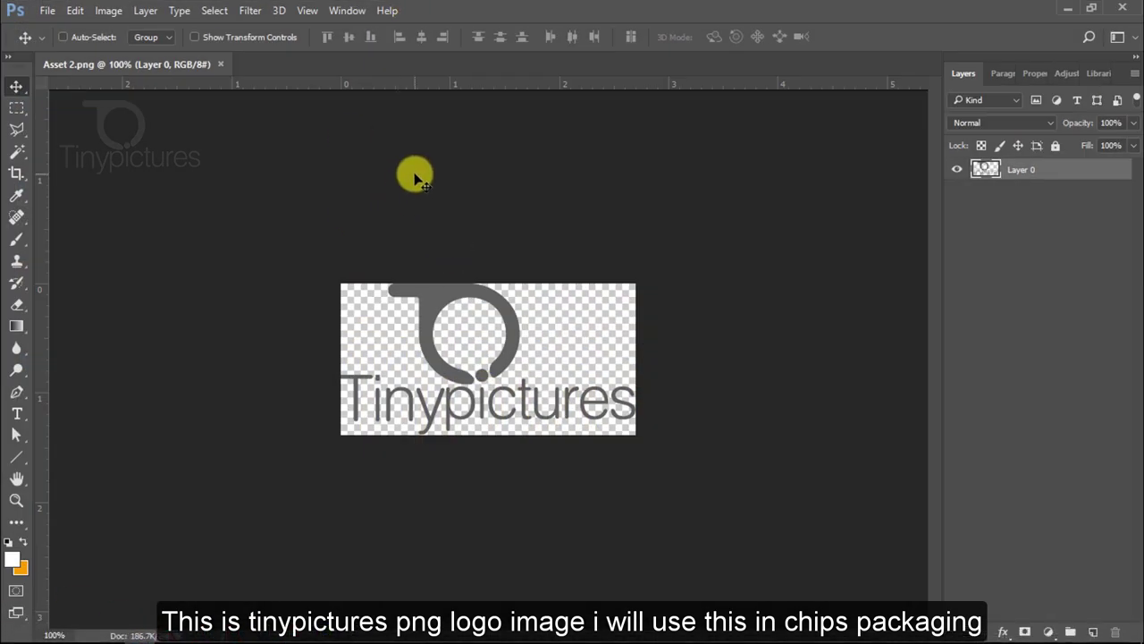
Step: Open Chips-Bag-Packaging-Mockup-Free-PSD.psd from the chips bag folder
click(44, 10)
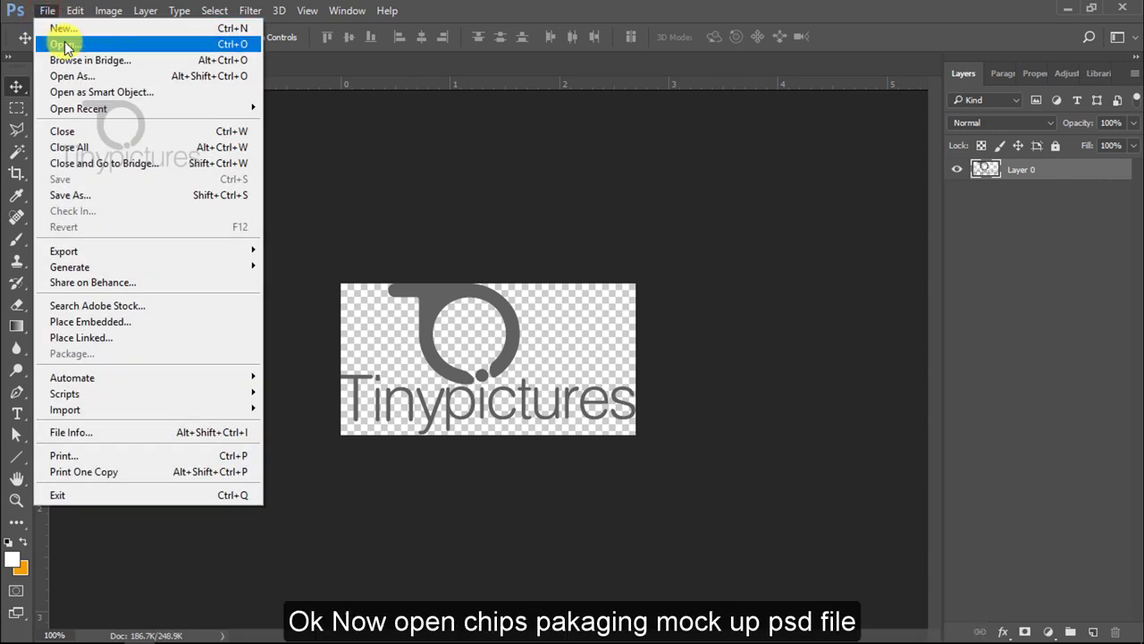
click(64, 45)
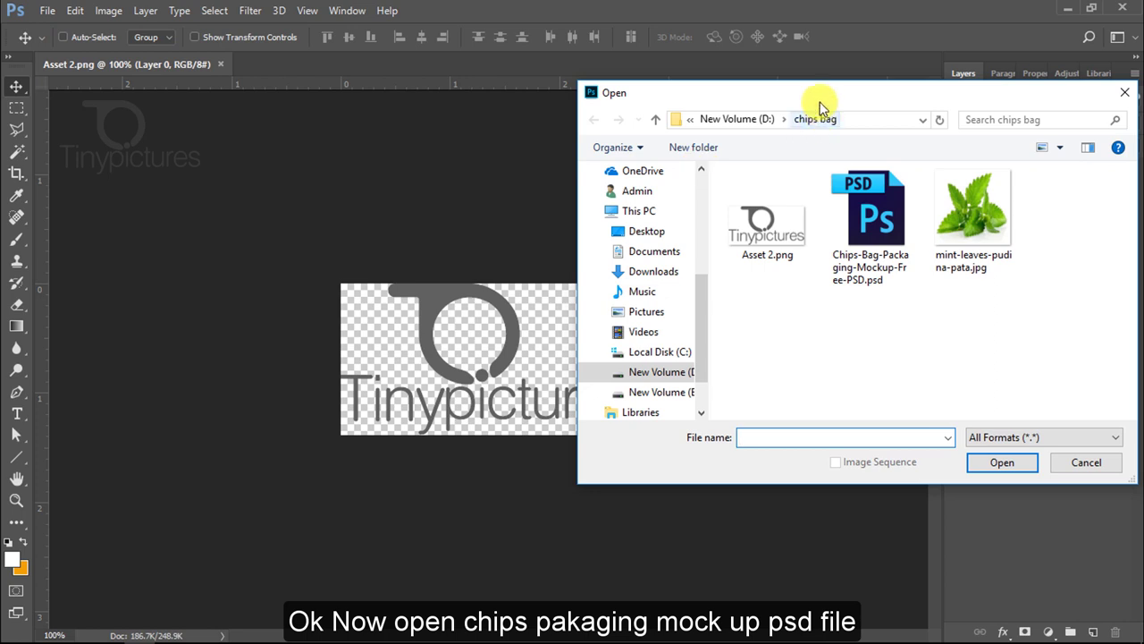
drag(819, 103, 546, 104)
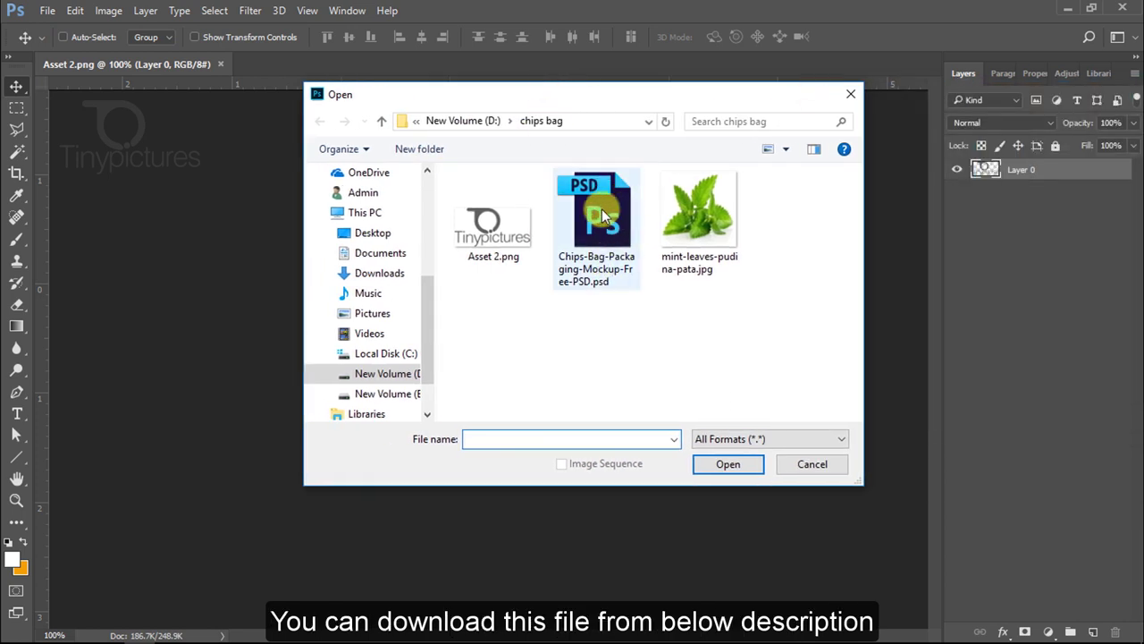
click(608, 231)
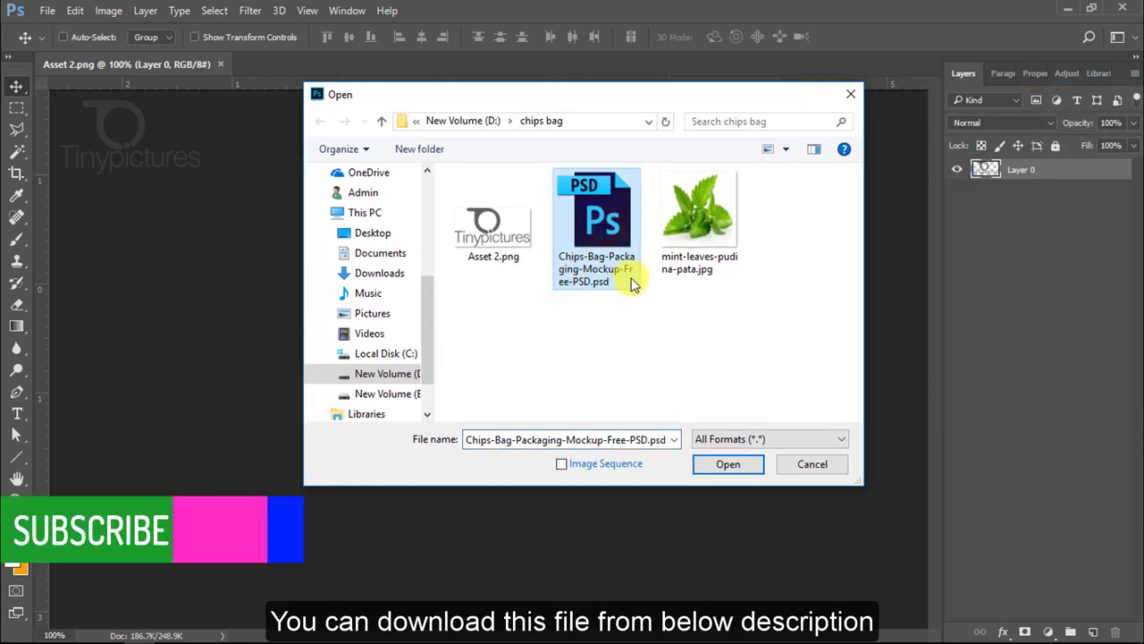
click(724, 466)
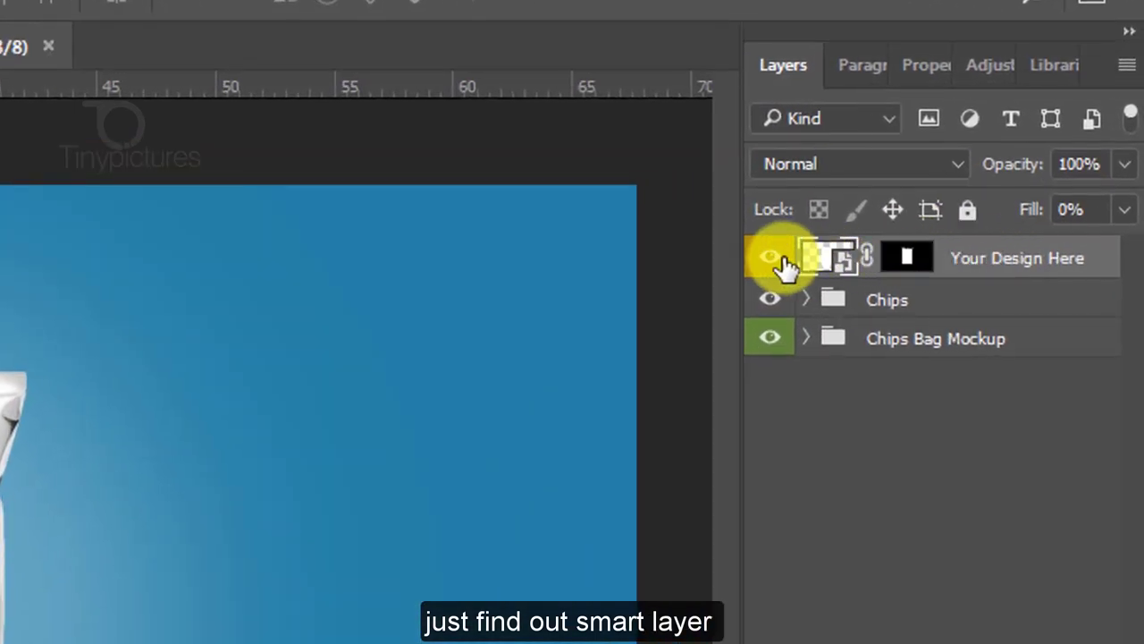
click(770, 258)
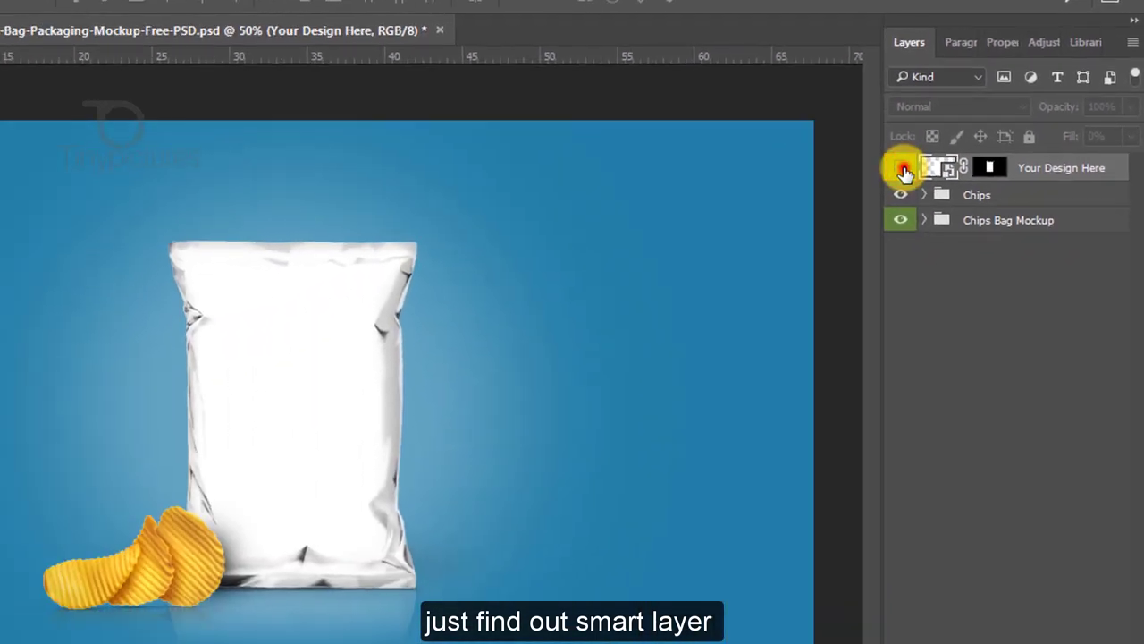
click(904, 170)
click(988, 198)
click(905, 197)
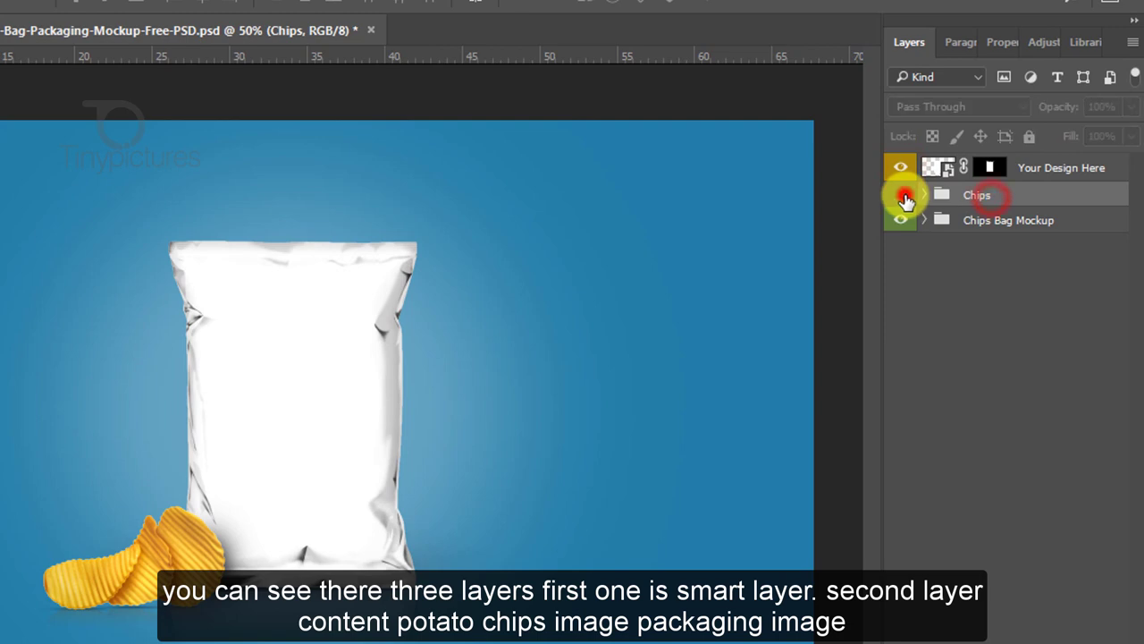
click(904, 197)
click(905, 196)
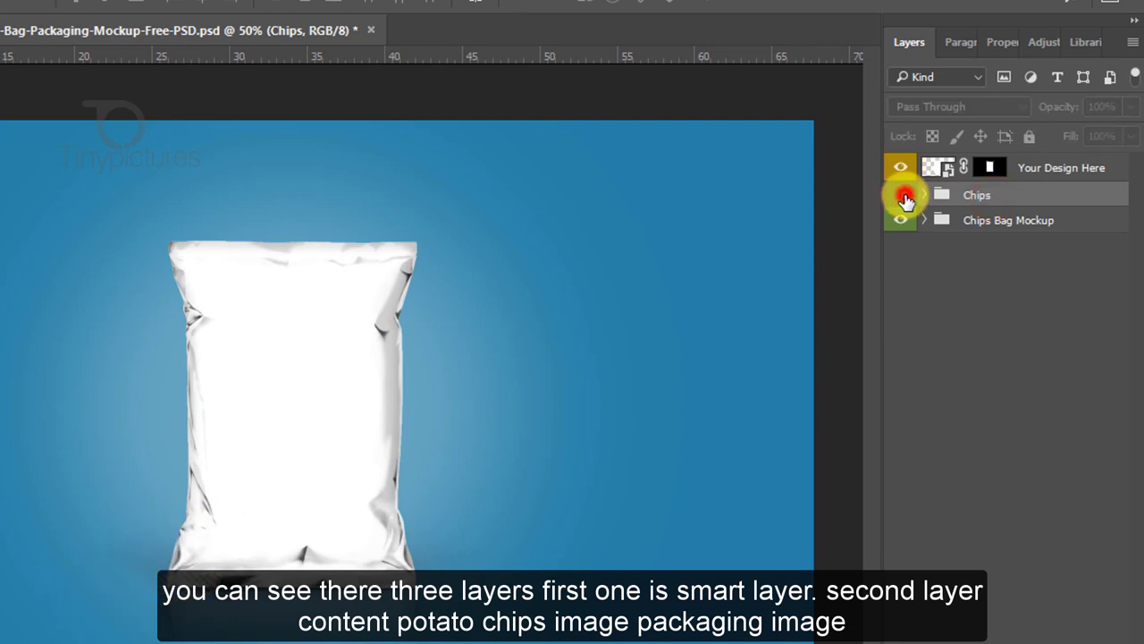
click(905, 196)
click(902, 221)
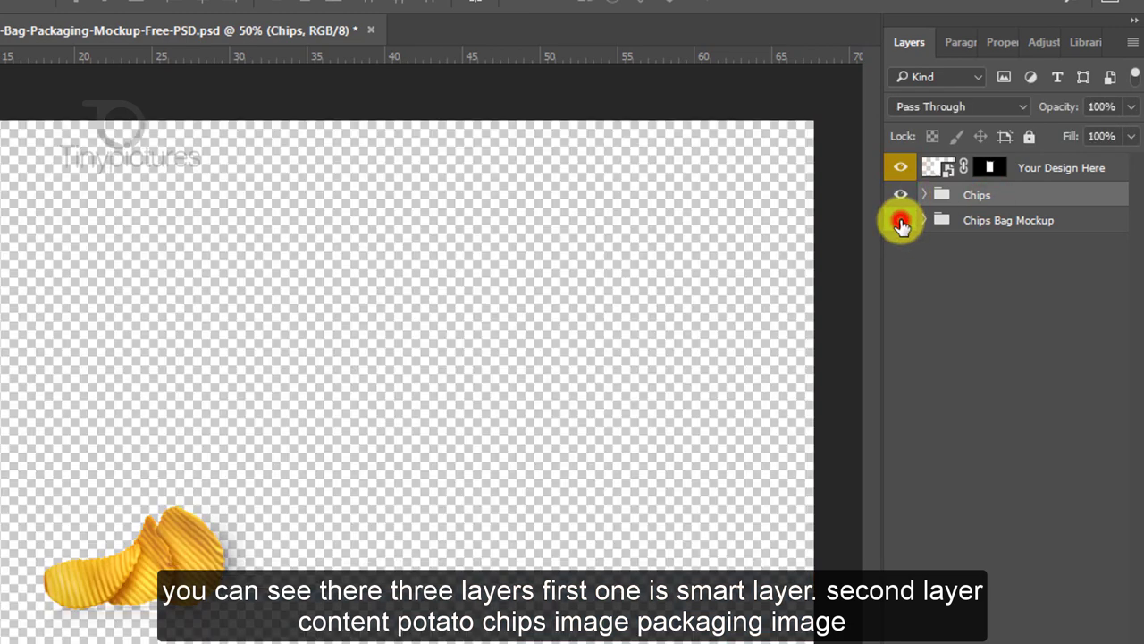
click(903, 221)
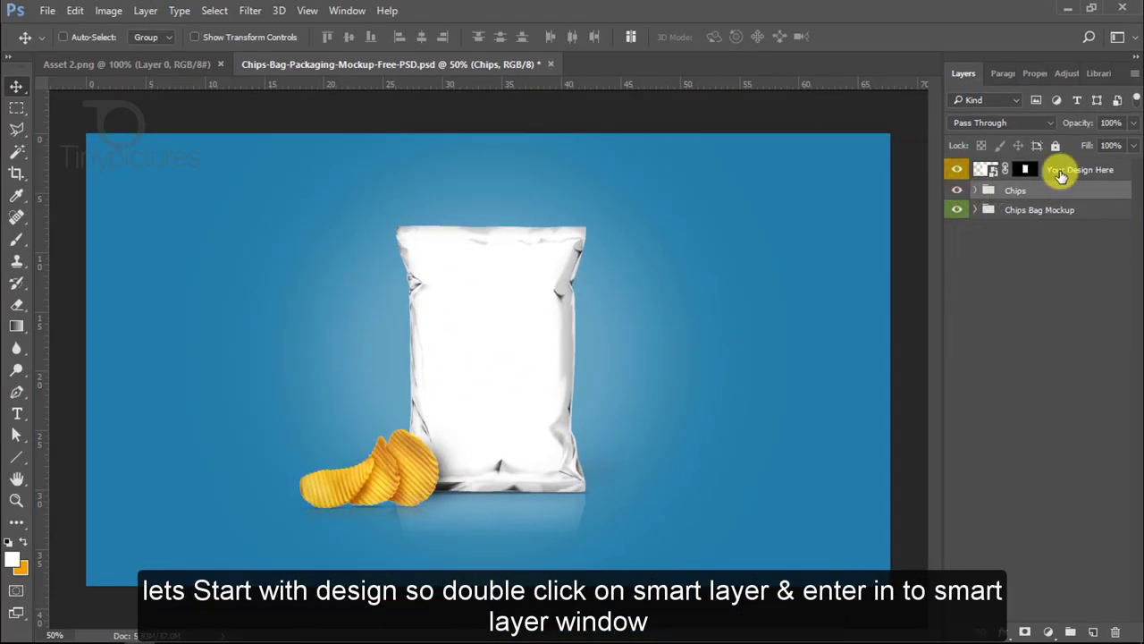
click(1060, 171)
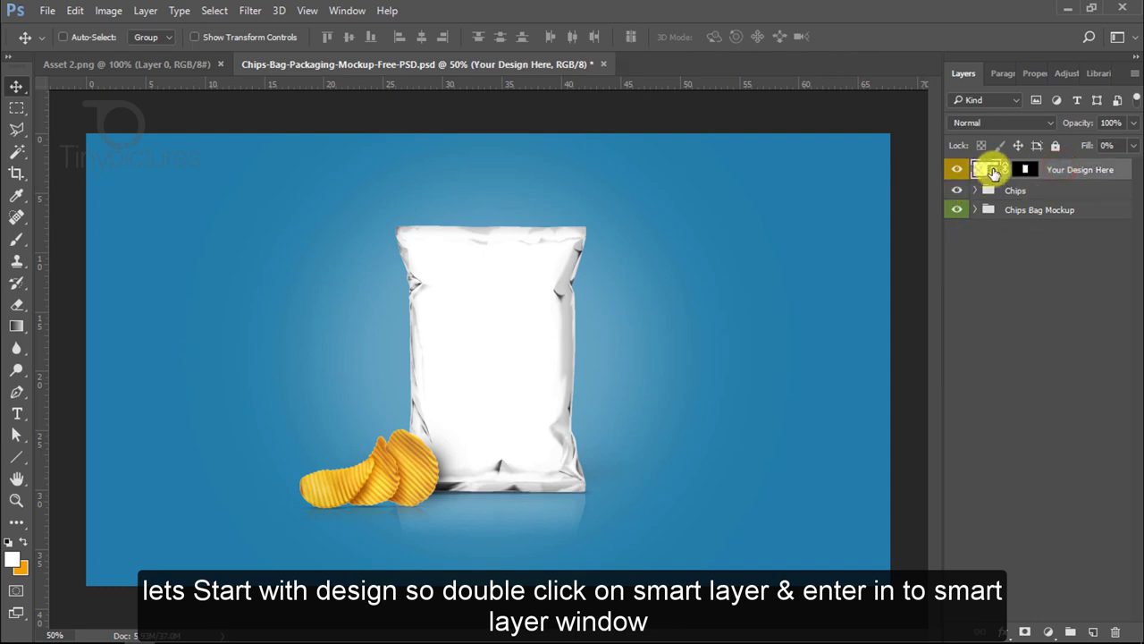
Step: Inside the Your Design Here smart object, add a new layer and set foreground to #33590c
double_click(993, 171)
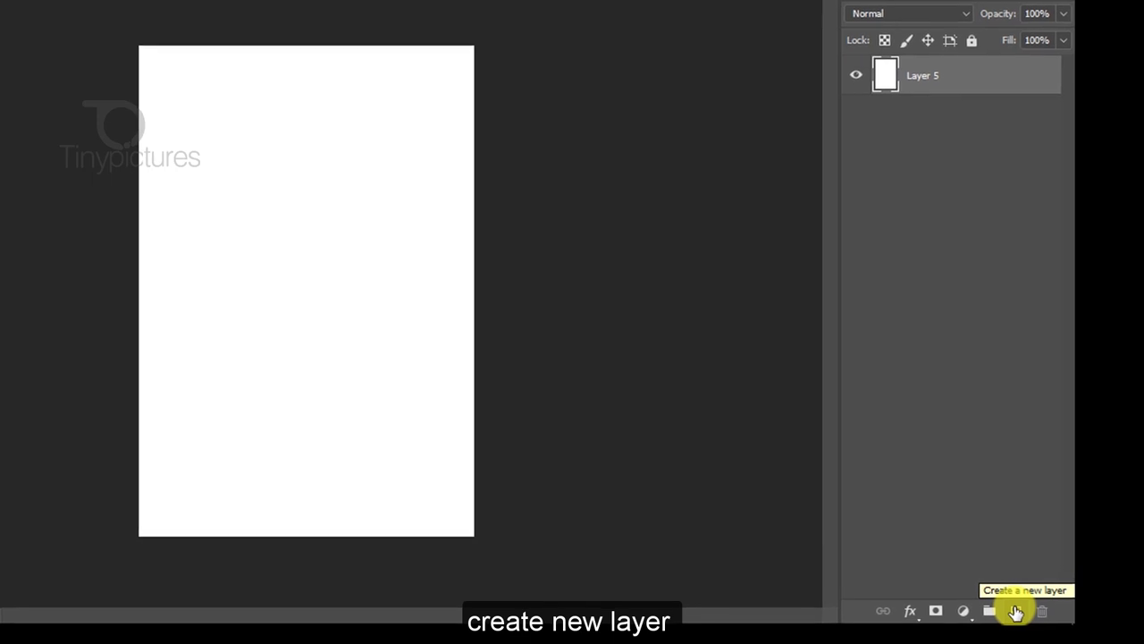
click(1016, 611)
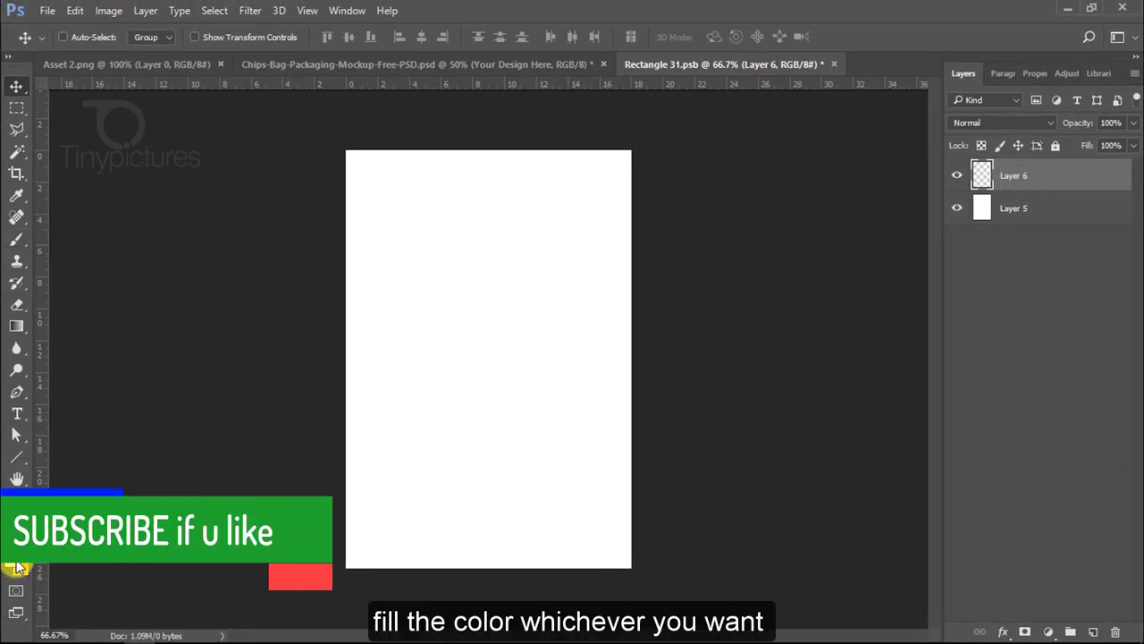
click(17, 565)
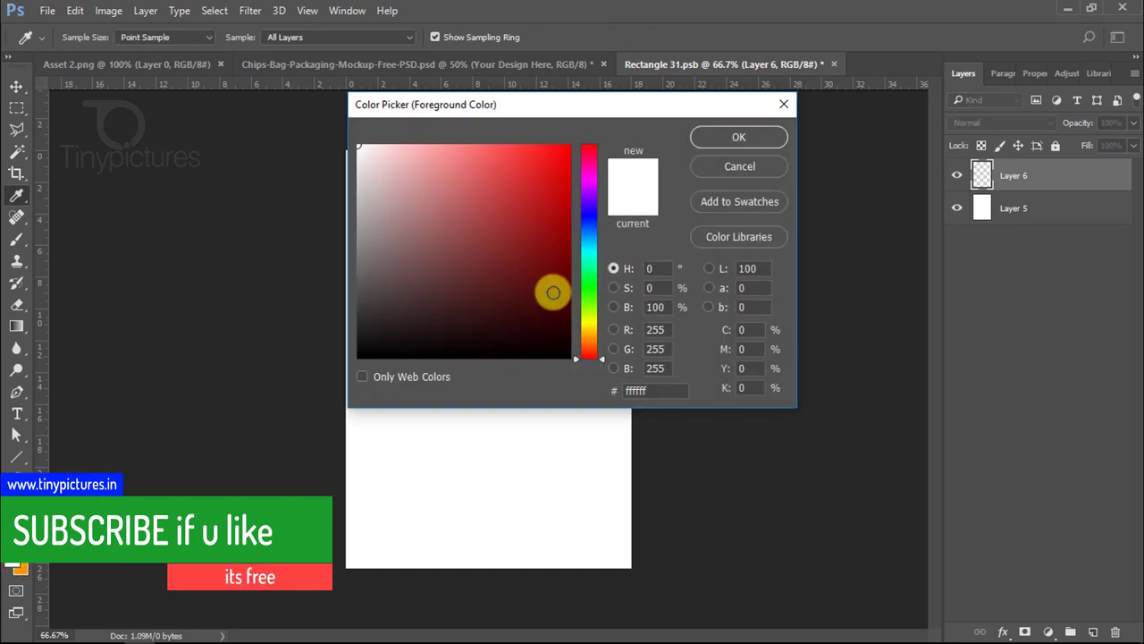
double_click(664, 387)
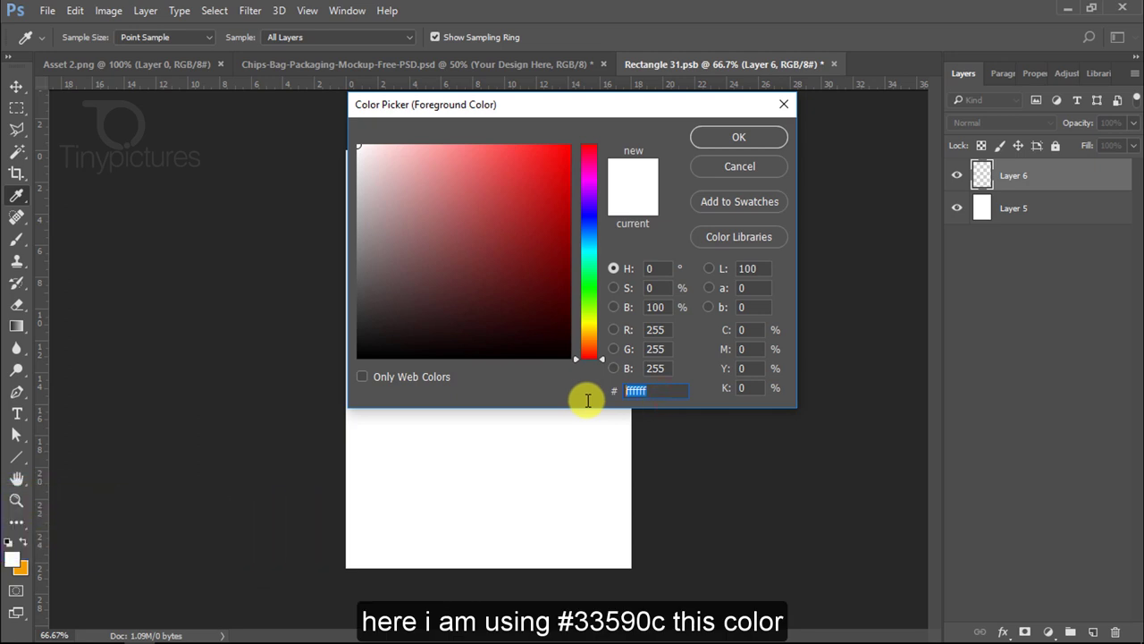
text(33590)
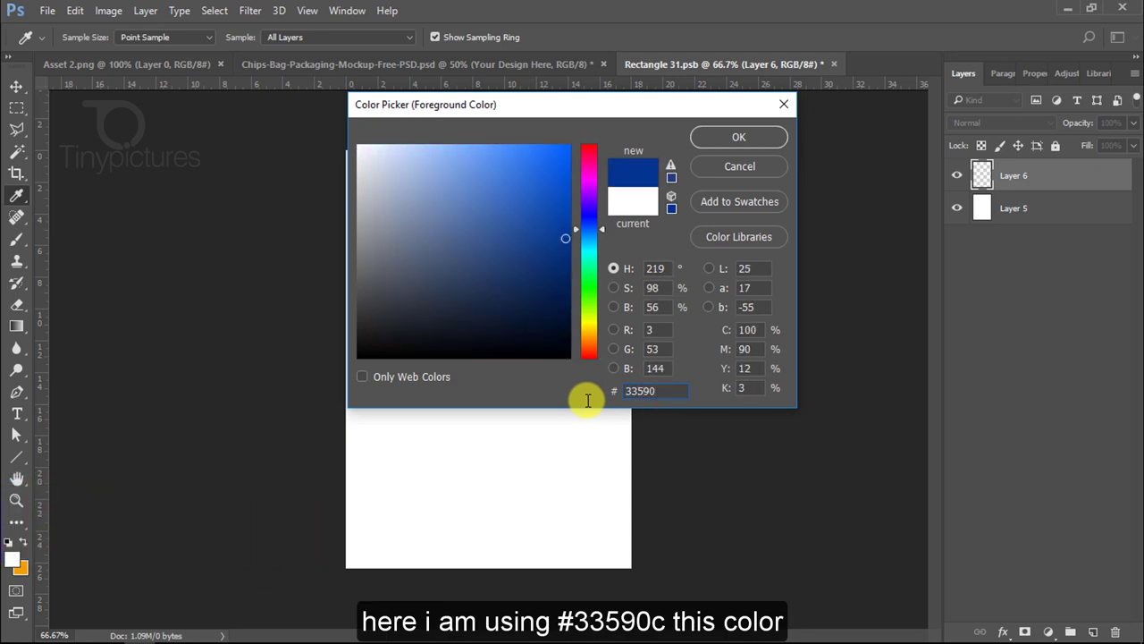
text(c)
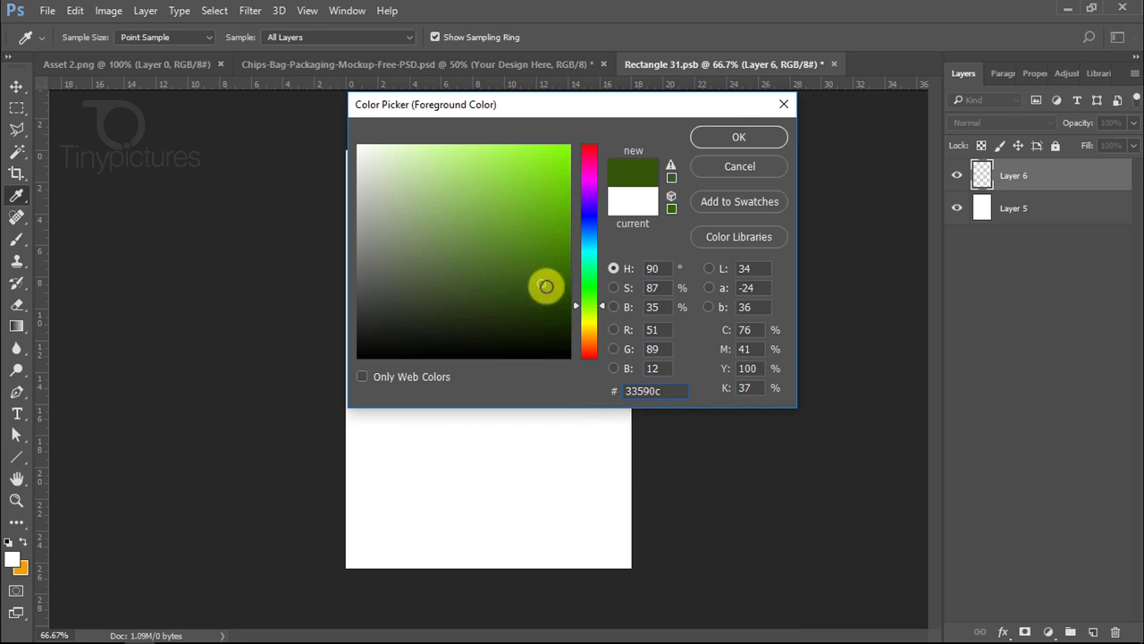
click(729, 139)
Step: Fill Layer 6 with the dark green, save Rectangle 31.psb, and check the green bag
key(v)
key(alt+BackSpace)
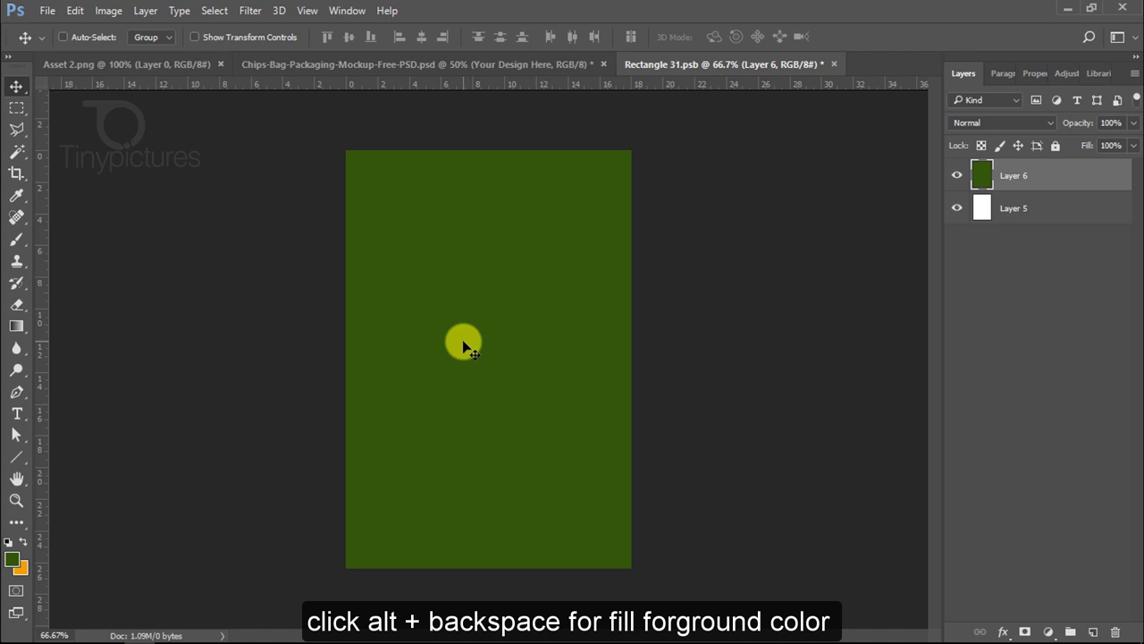
key(ctrl+s)
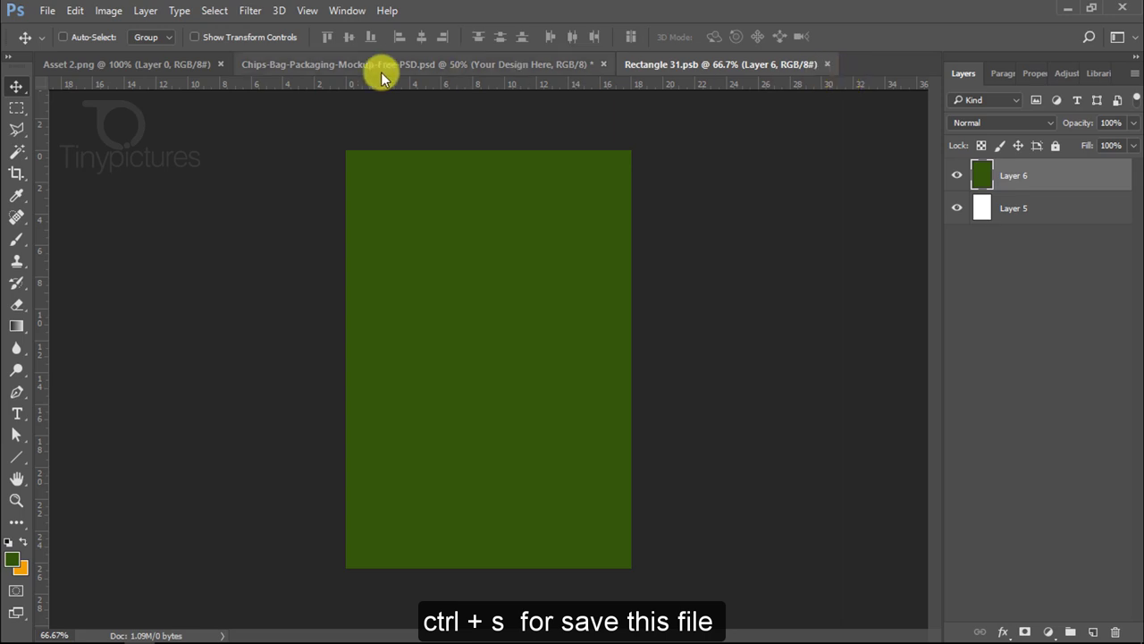
click(312, 65)
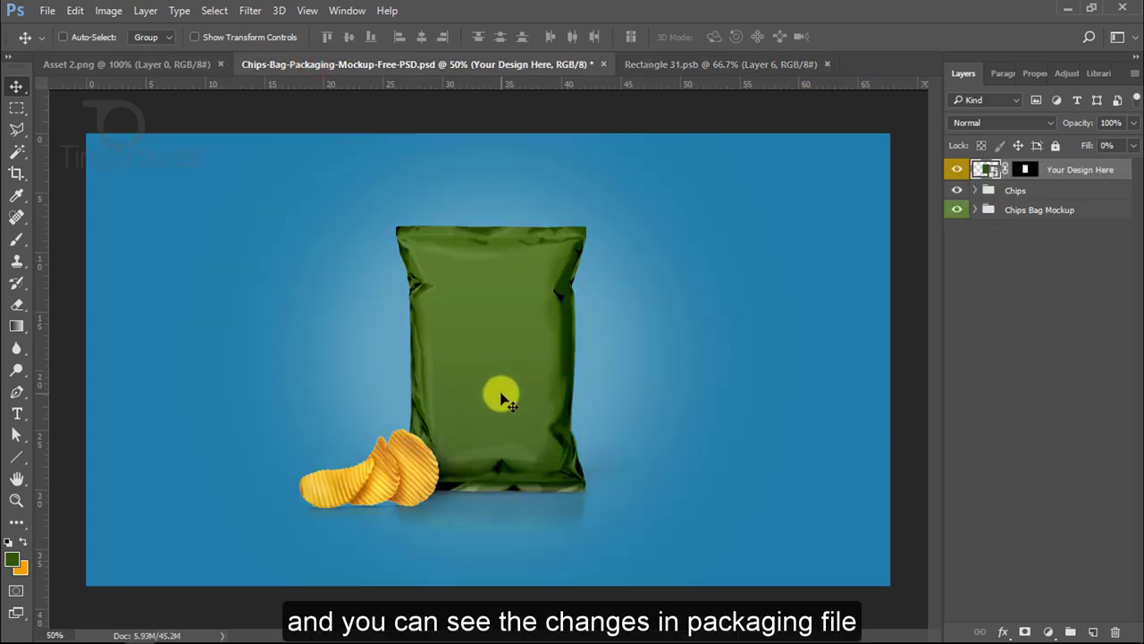
click(672, 64)
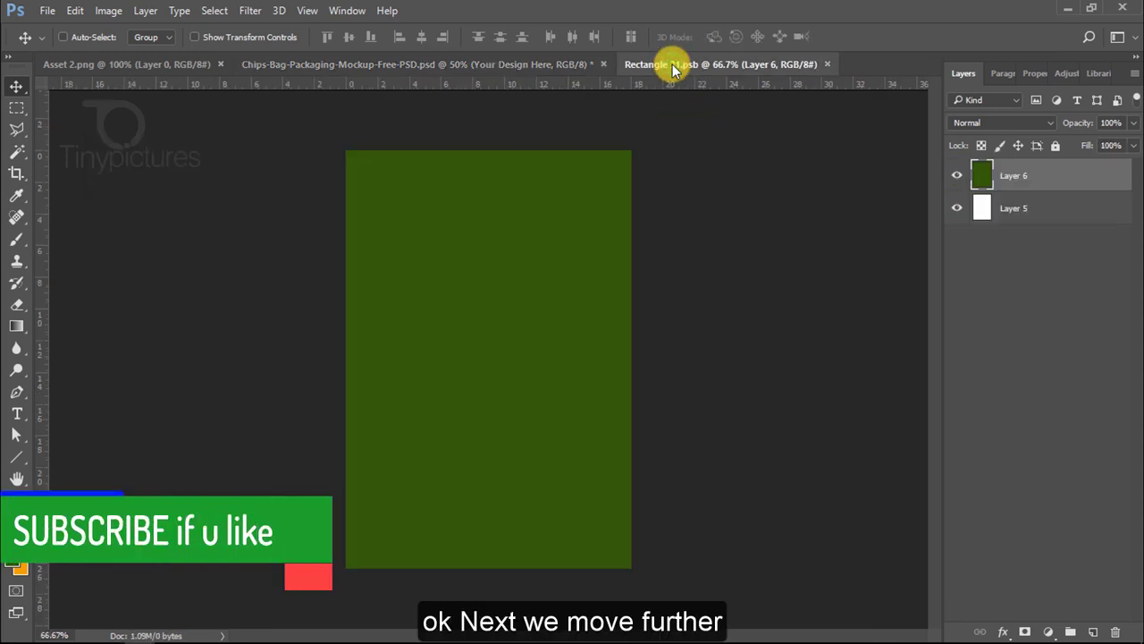
Step: Drag the Tinypictures logo into Rectangle 31.psb, placing it in the upper green area
click(180, 66)
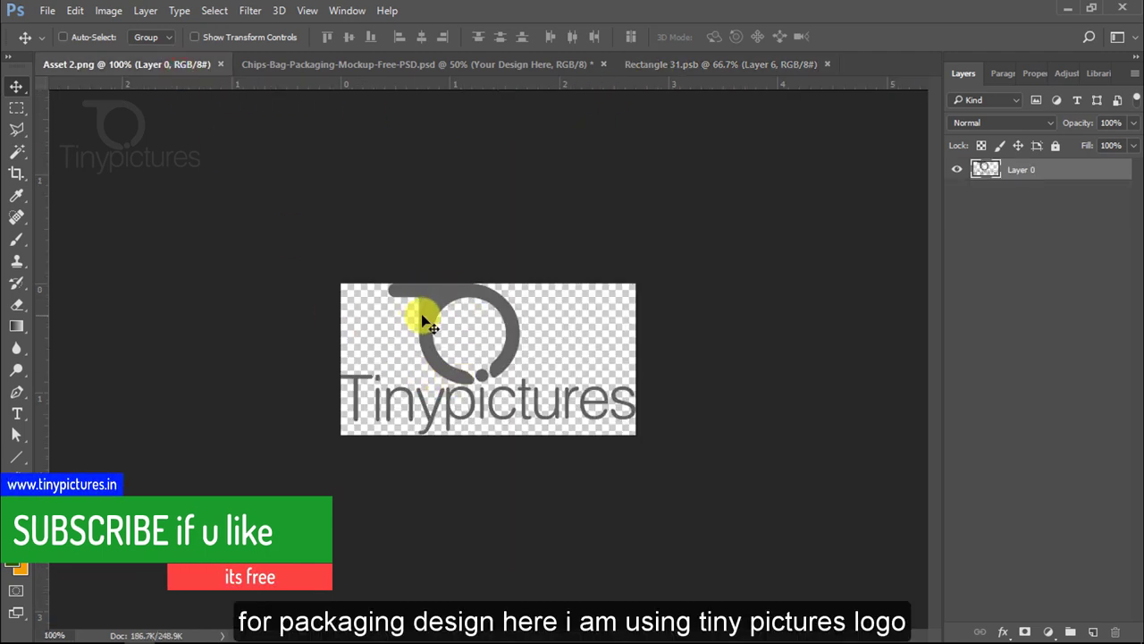
drag(430, 319, 646, 79)
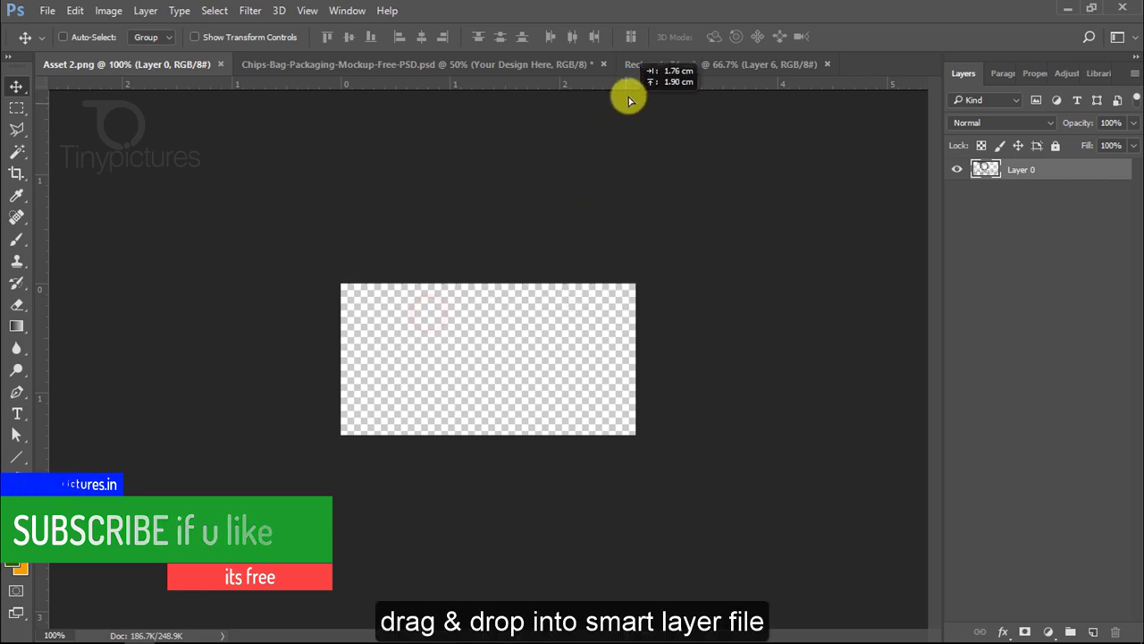
drag(646, 79, 542, 257)
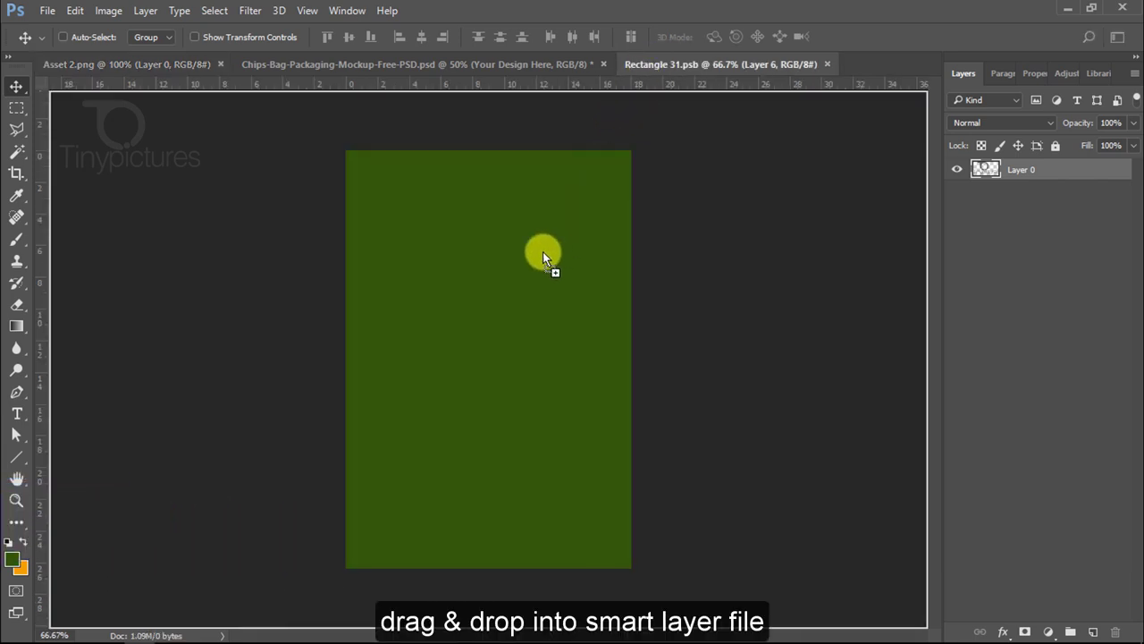
drag(485, 286, 493, 384)
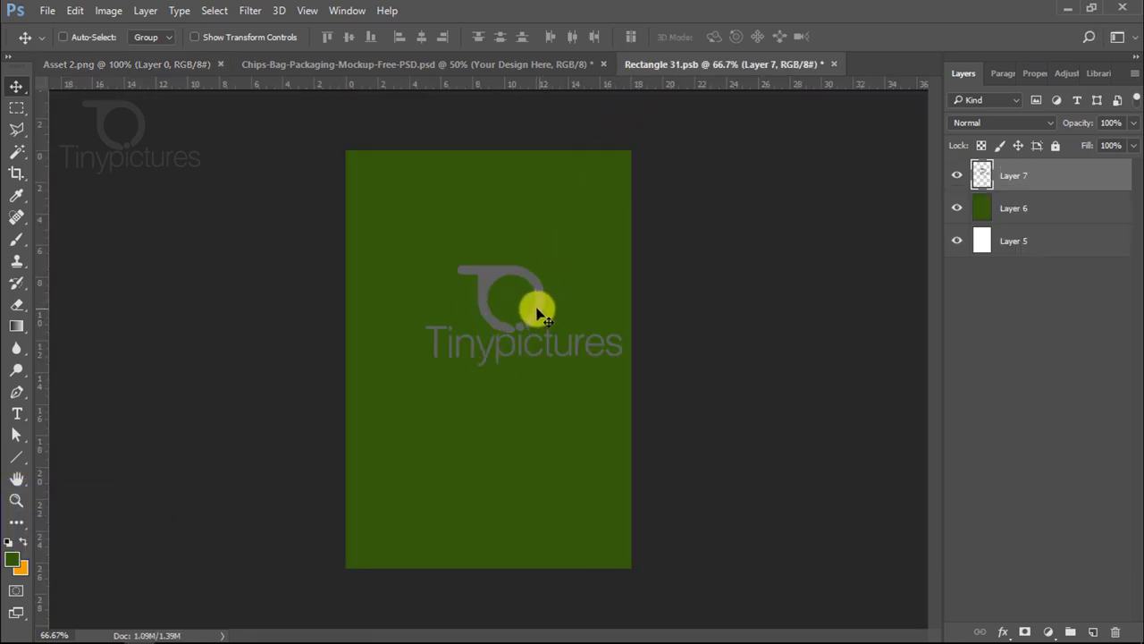
drag(537, 310, 502, 262)
Step: Scale the logo down to about 72% and nudge it slightly up and right
key(ctrl+t)
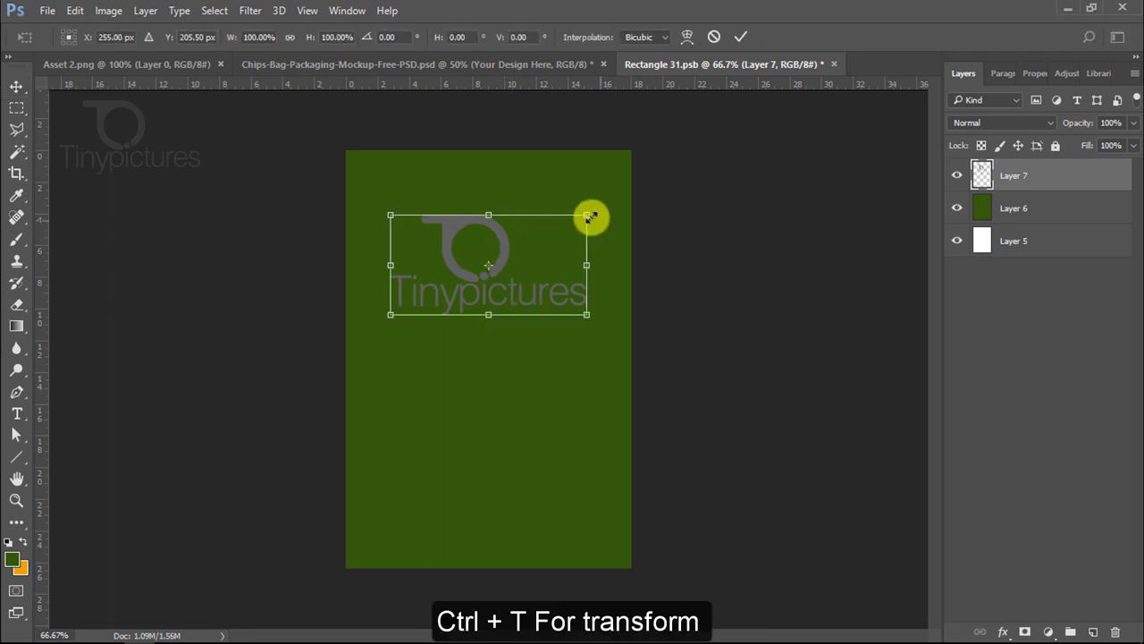
drag(581, 215, 559, 229)
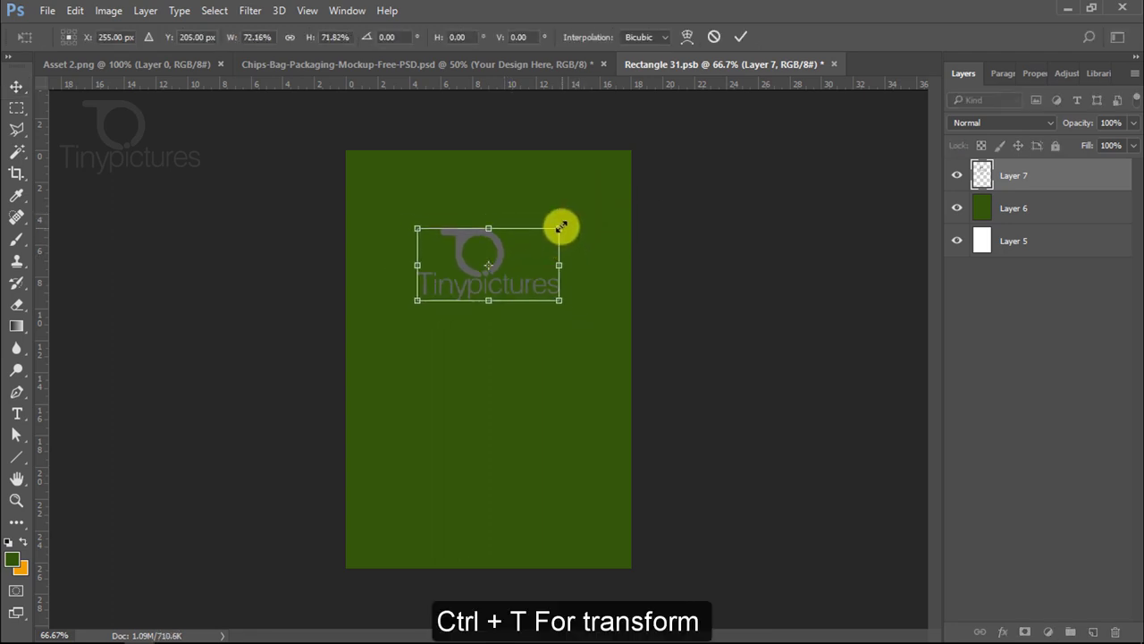
mouse_move(501, 259)
mouse_down()
mouse_move(511, 249)
mouse_move(511, 272)
mouse_up()
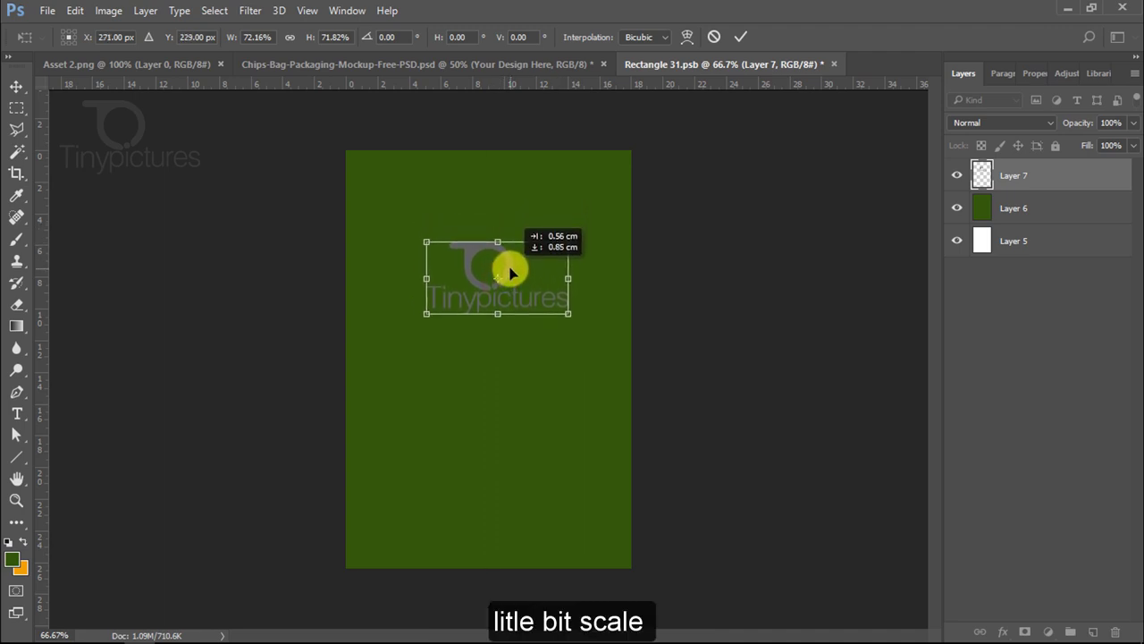
key(Return)
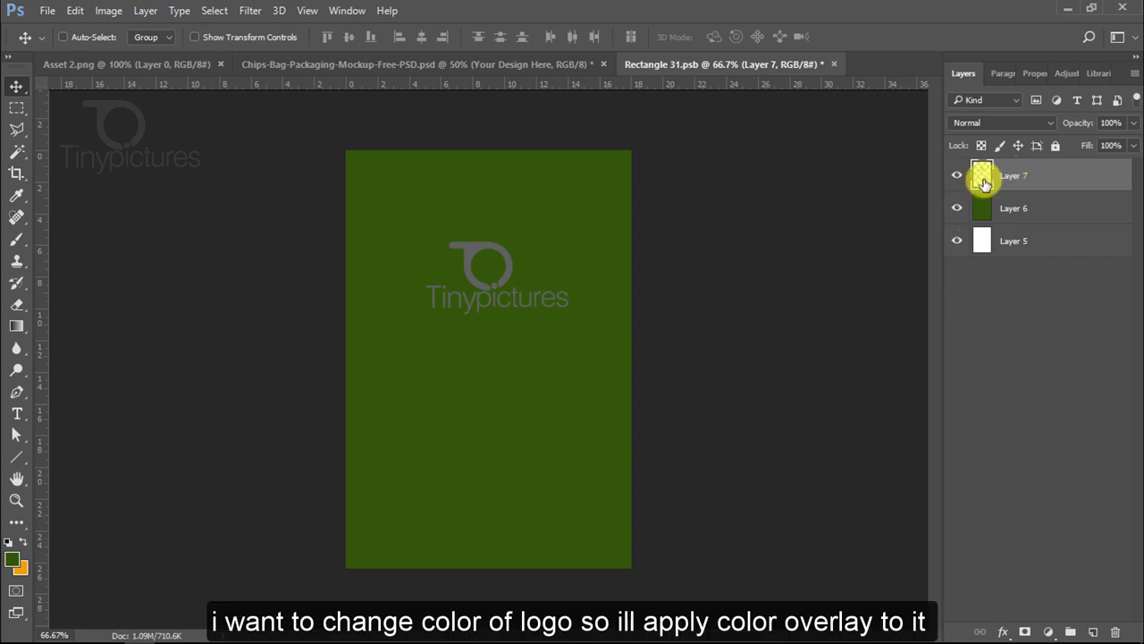
Step: Give the logo on Layer 7 an orange #f2a007 Color Overlay
click(956, 177)
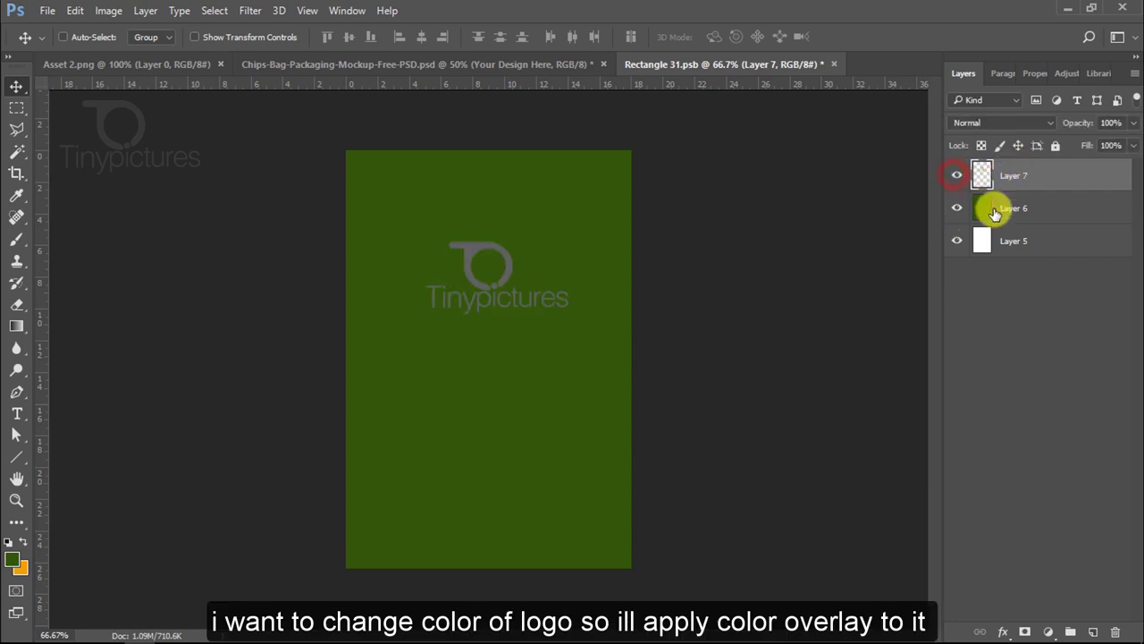
click(1006, 631)
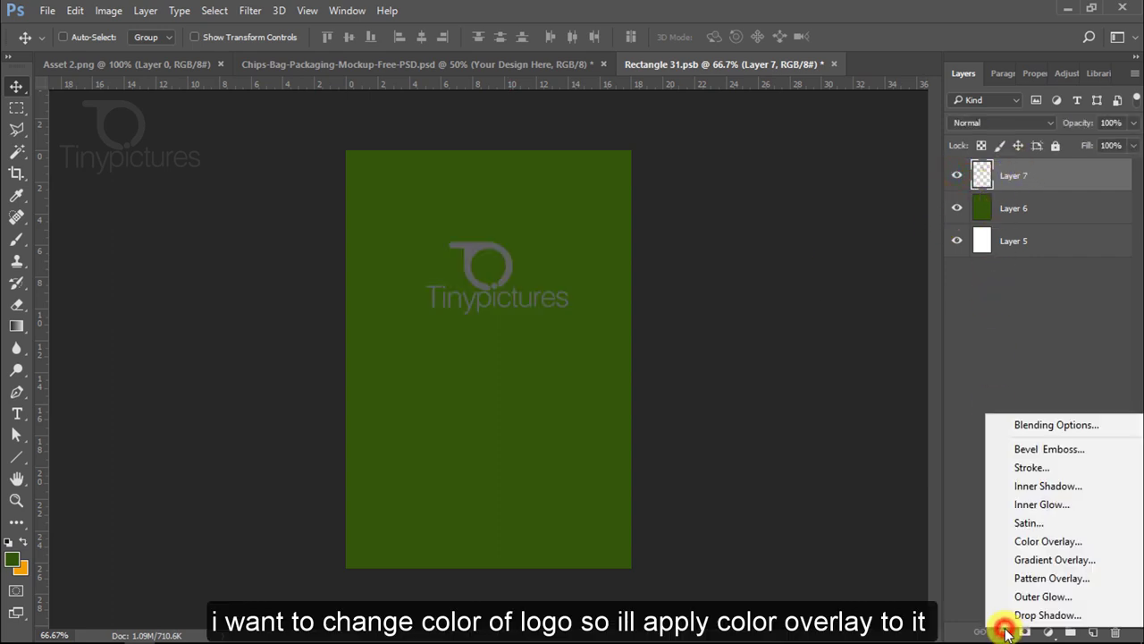
click(1020, 543)
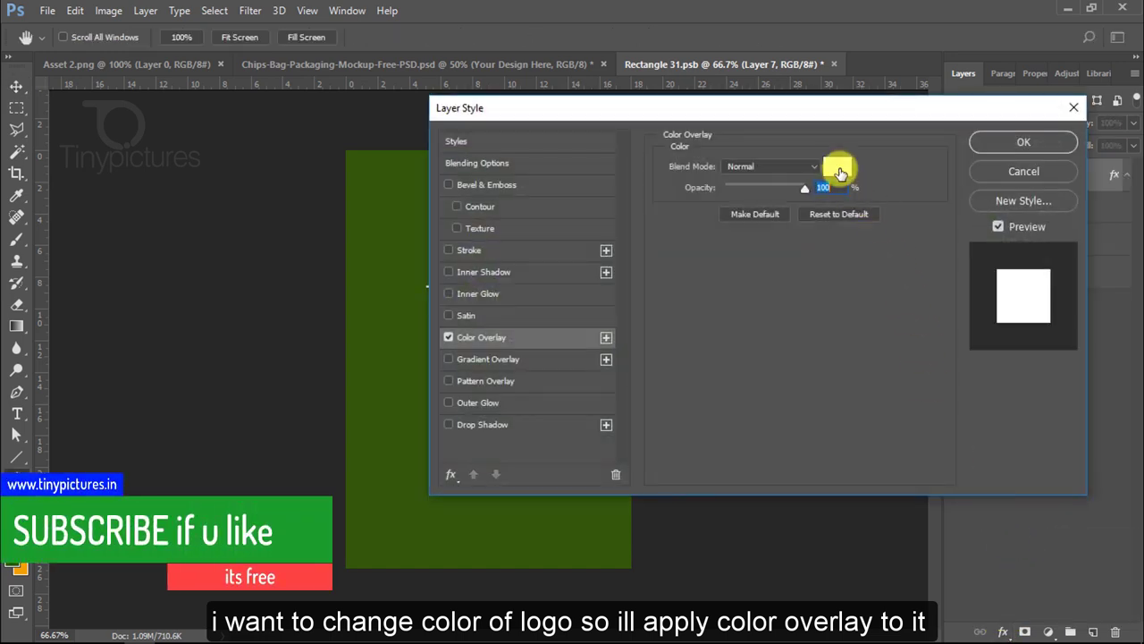
click(838, 166)
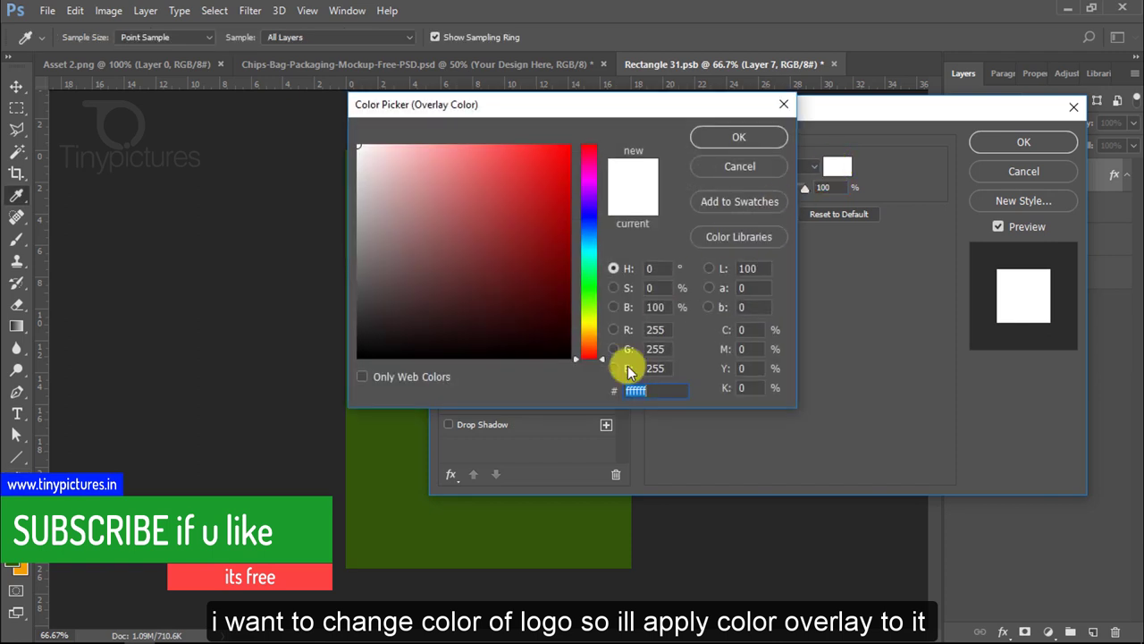
drag(619, 395, 664, 393)
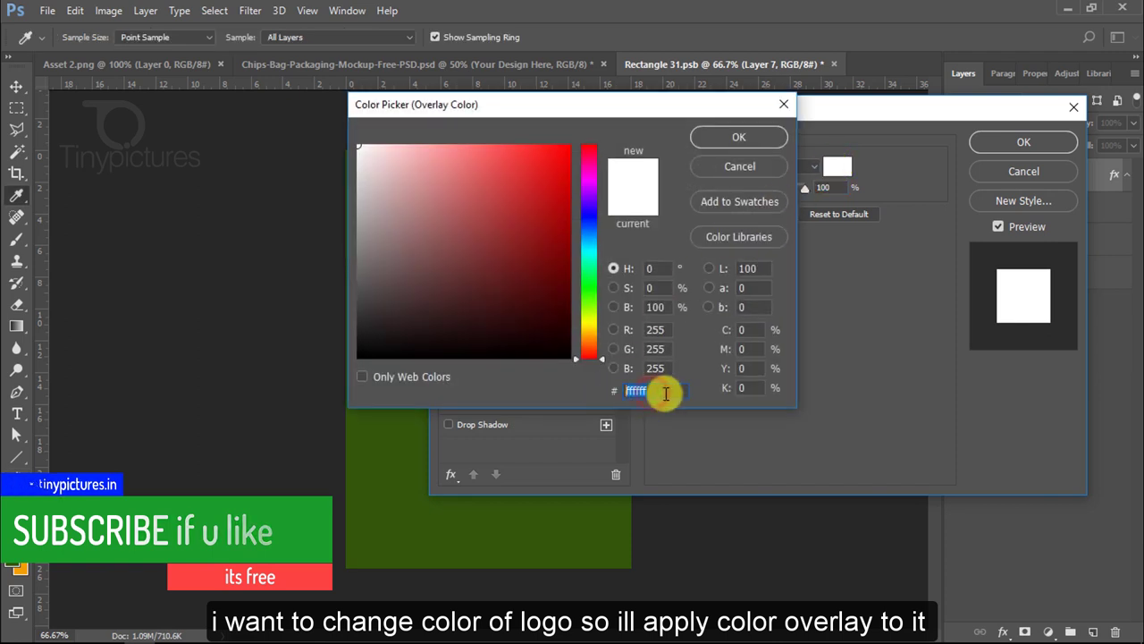
text(f2a)
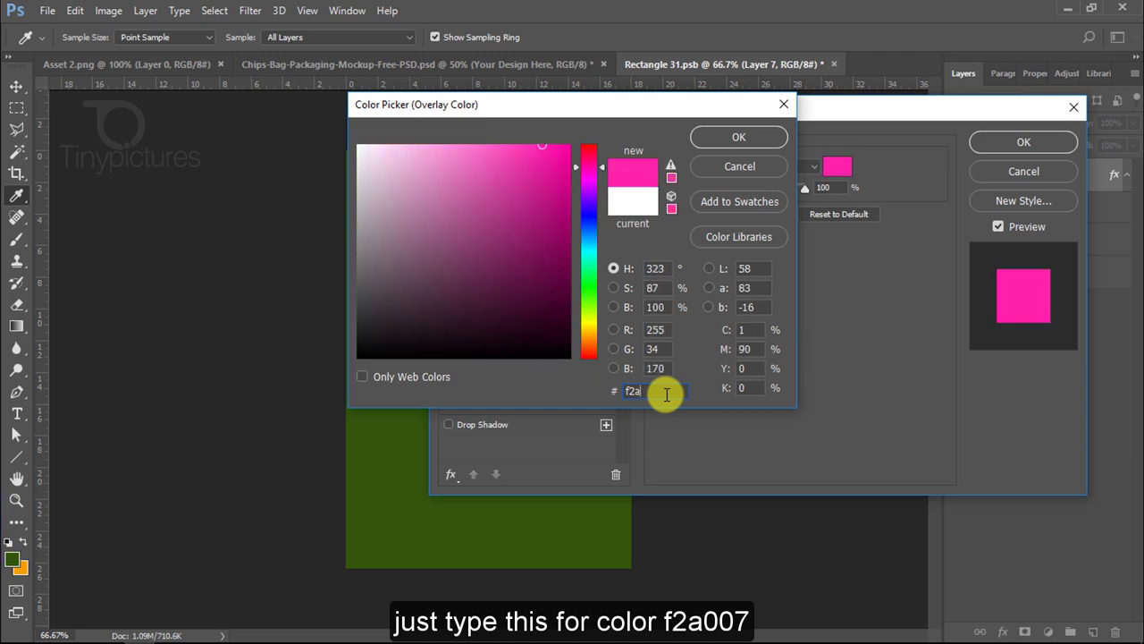
text(007)
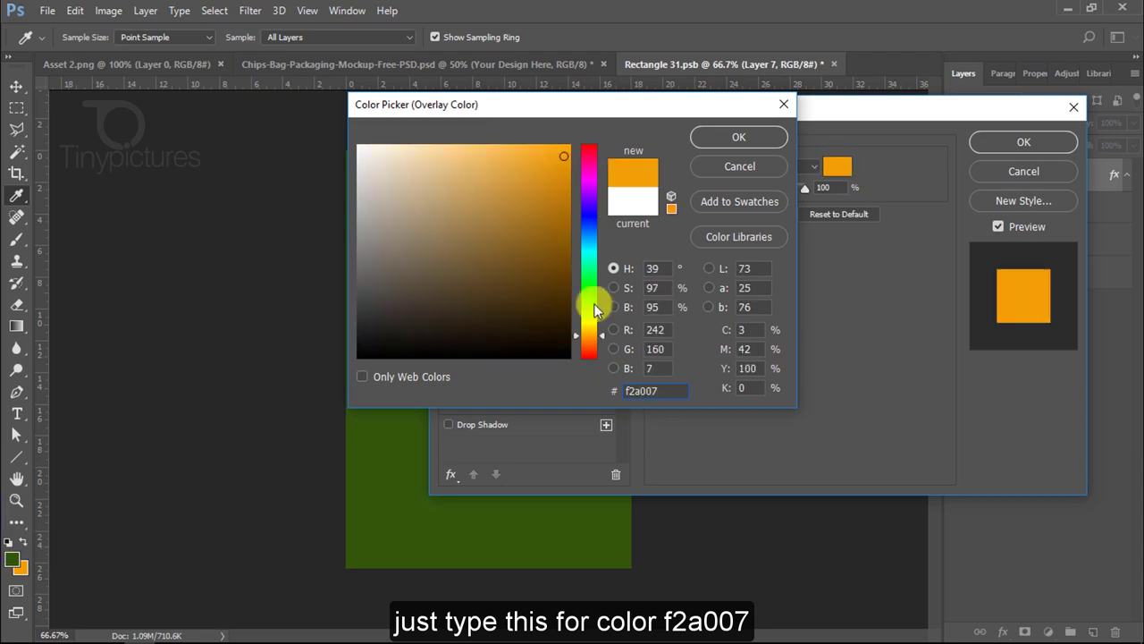
click(737, 136)
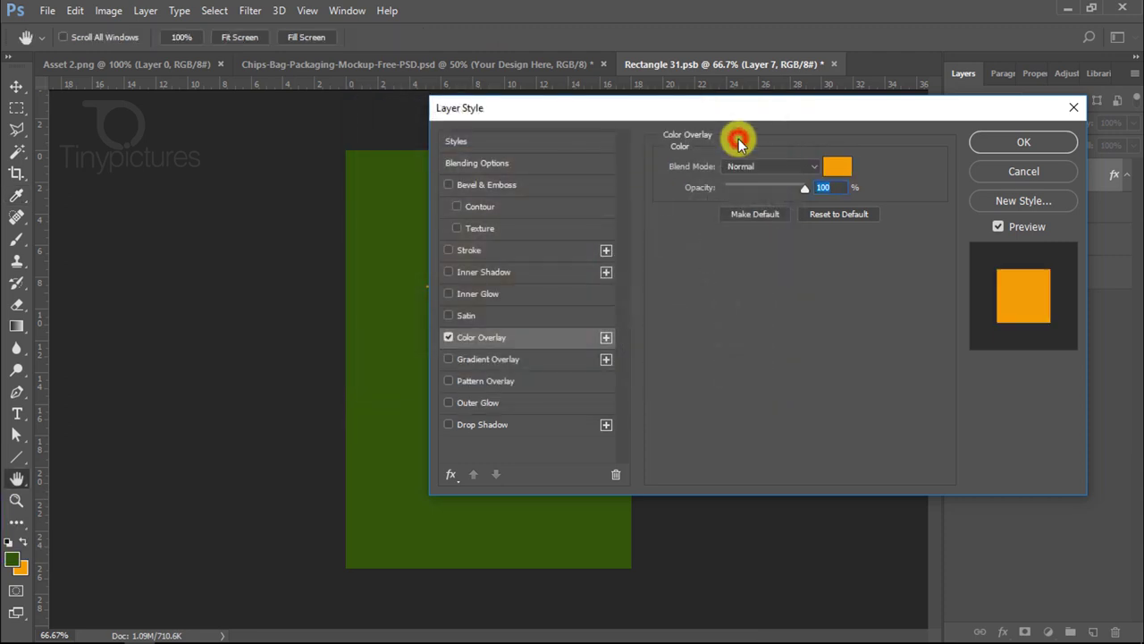
click(1017, 148)
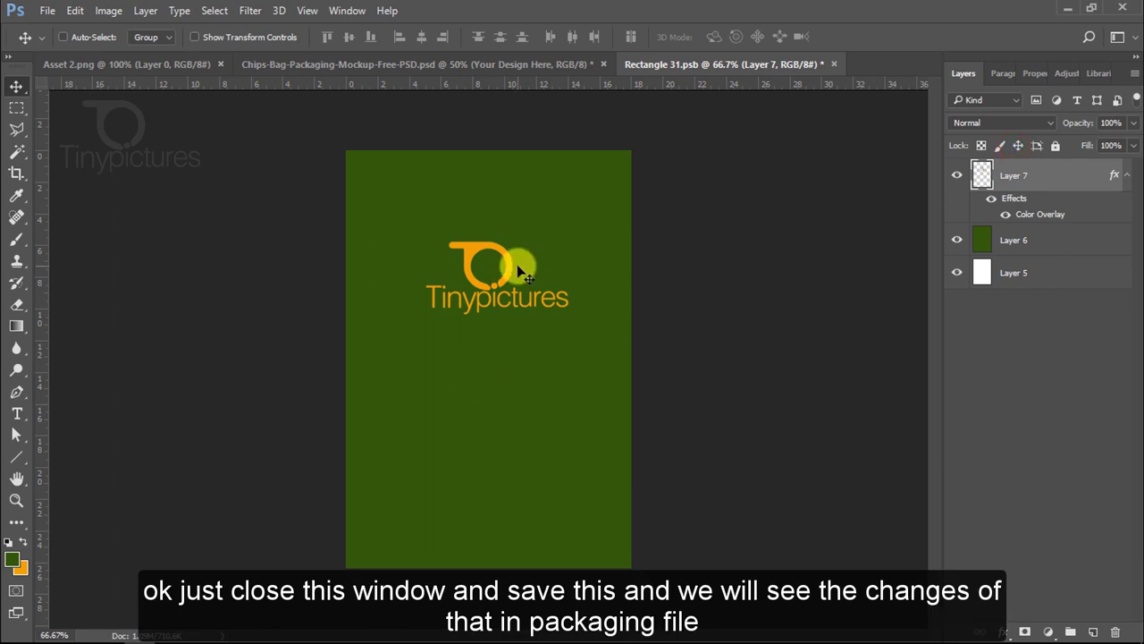
Step: Save and close Rectangle 31.psb, then close Asset 2.png
click(833, 63)
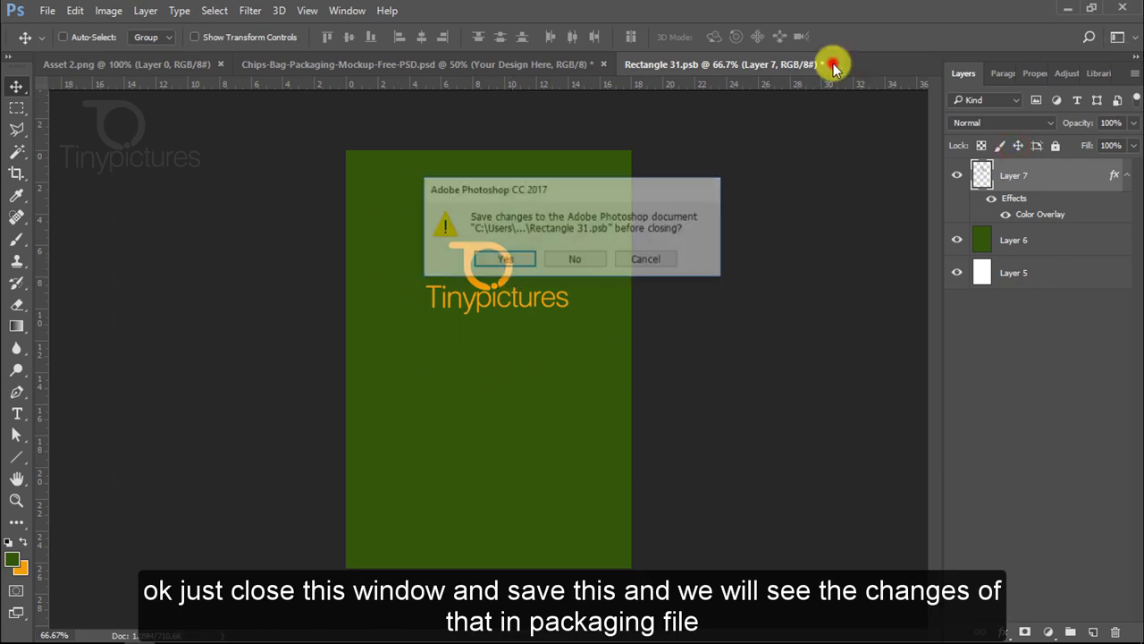
click(504, 260)
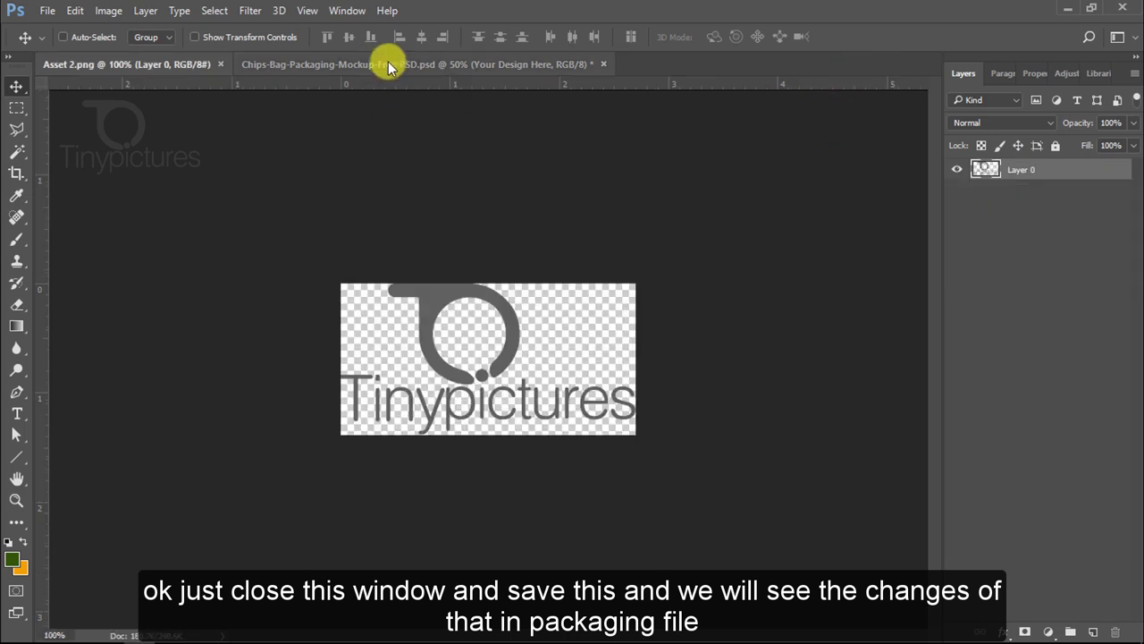
click(221, 63)
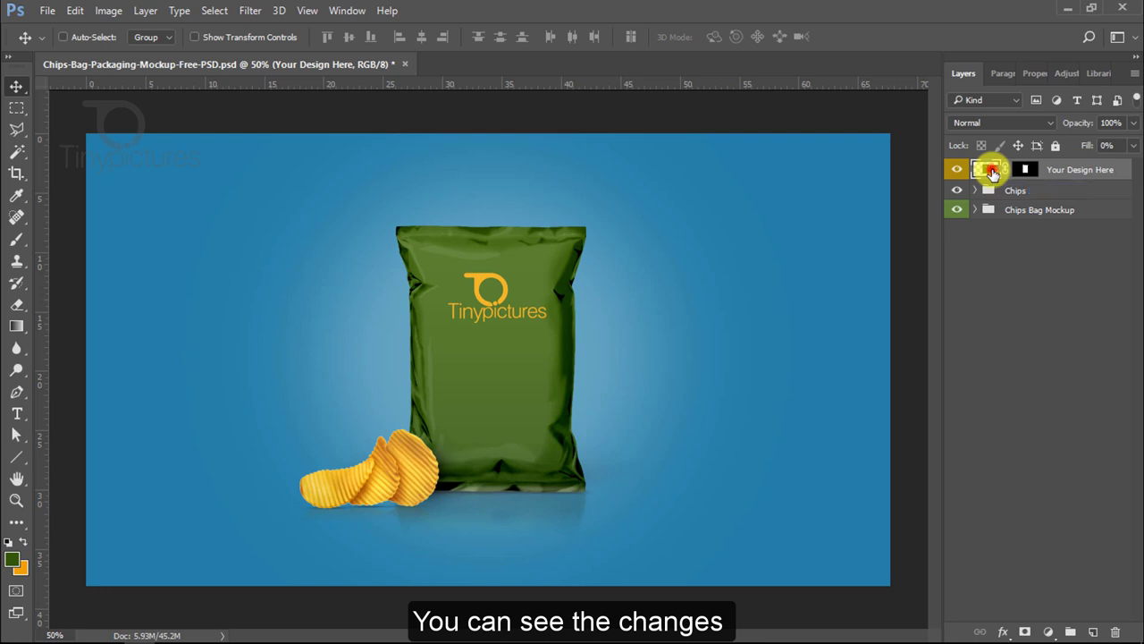
Step: Reopen the Your Design Here contents and shrink the logo slightly
double_click(990, 170)
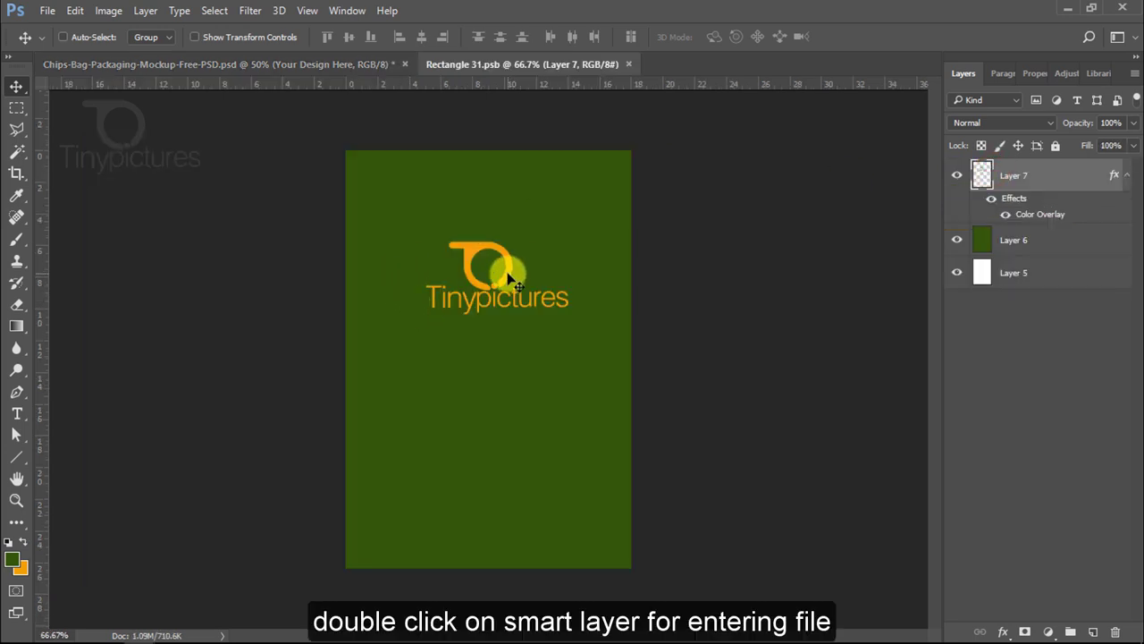
key(ctrl+t)
drag(568, 241, 510, 256)
key(Return)
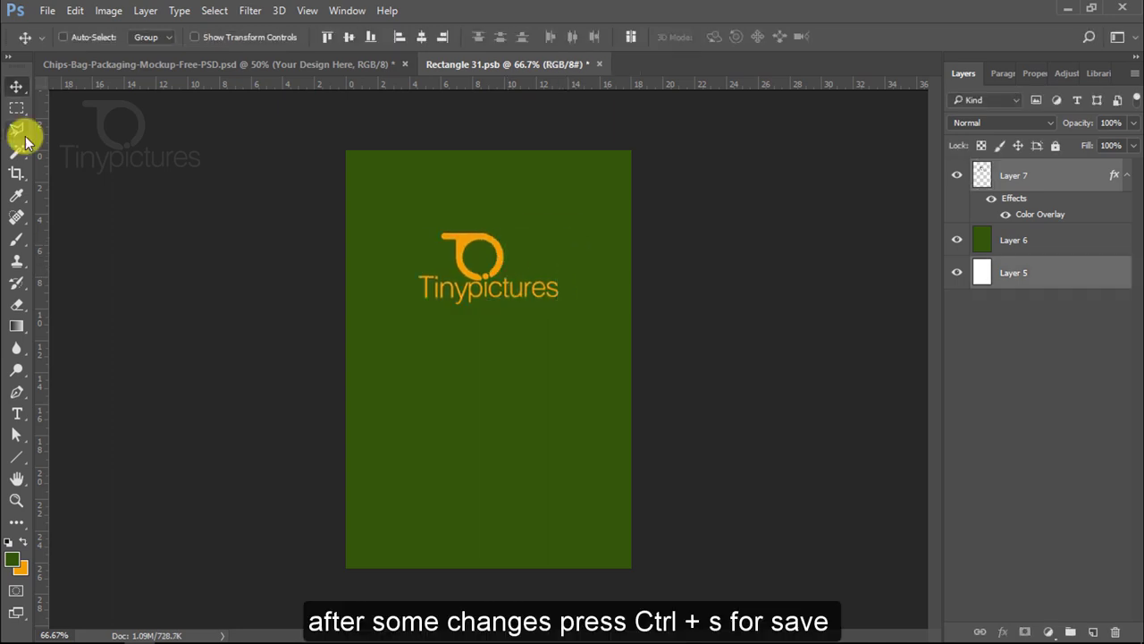
Step: Back in the mockup, hide the Chips group so only the green bag shows
click(256, 65)
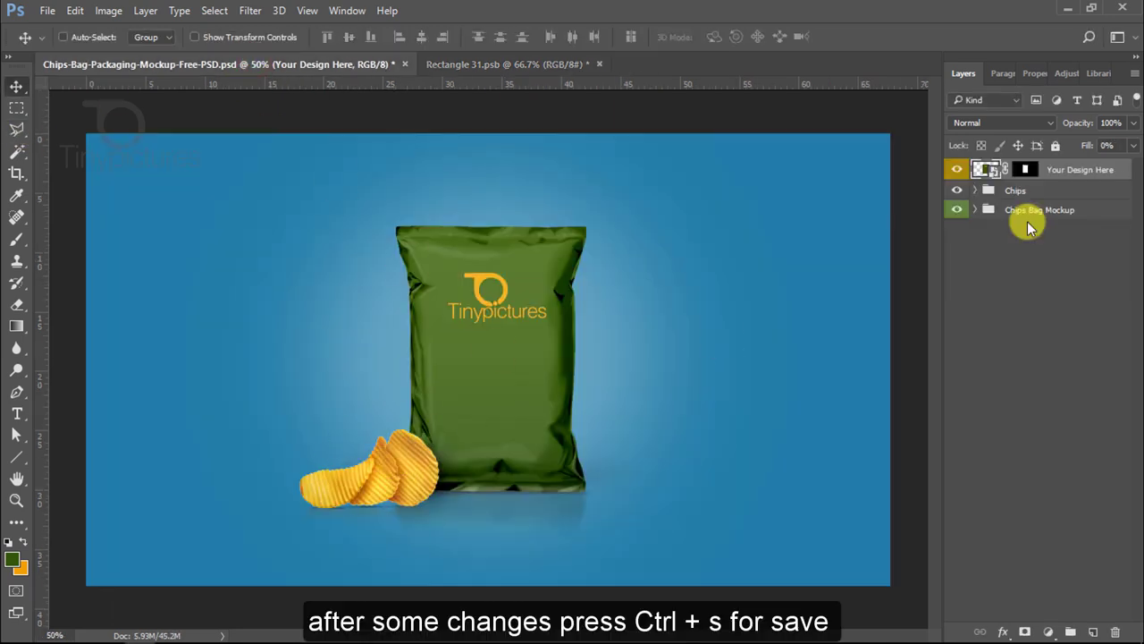
click(1001, 190)
click(957, 191)
click(957, 190)
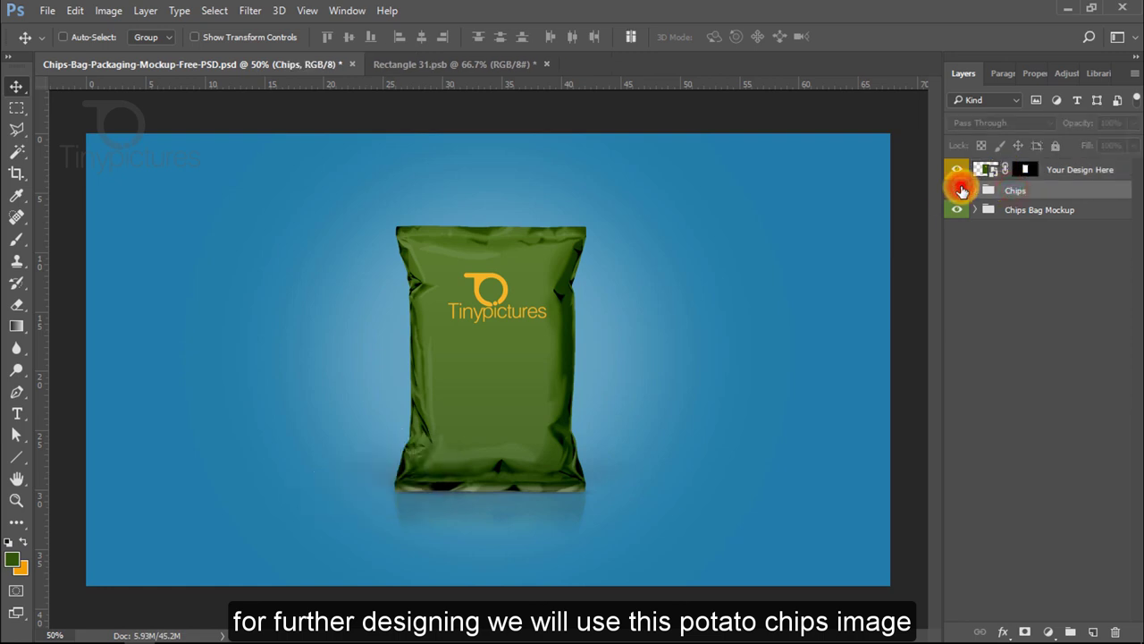
click(957, 190)
Step: Duplicate and merge the Chips group, hide the original, and drag the merged chips into Rectangle 31.psb
key(ctrl+j)
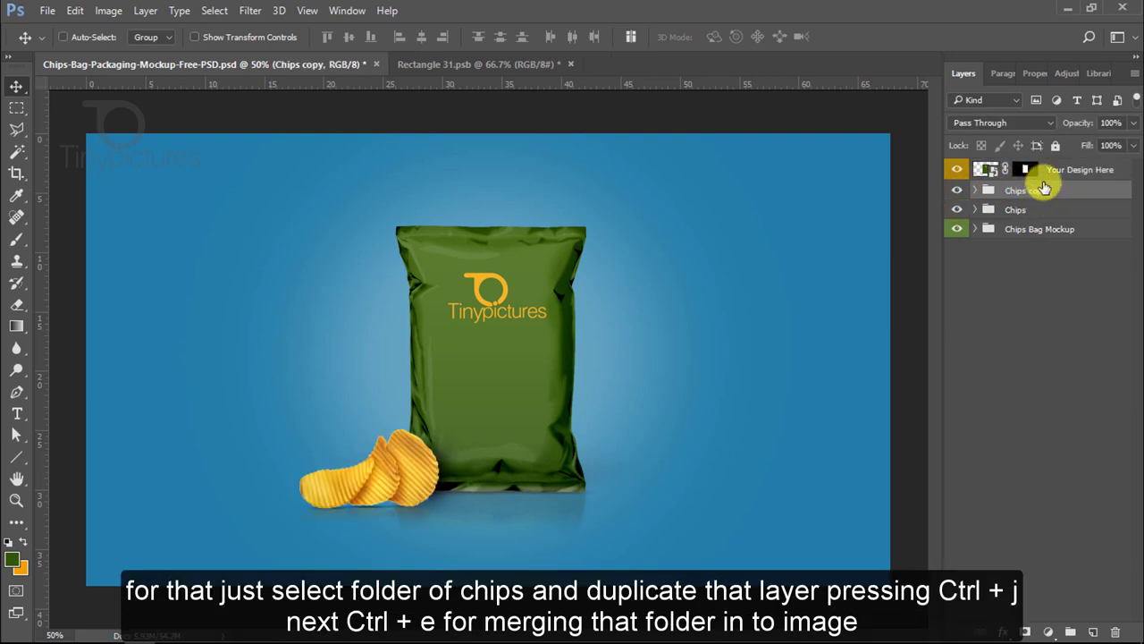
key(ctrl+e)
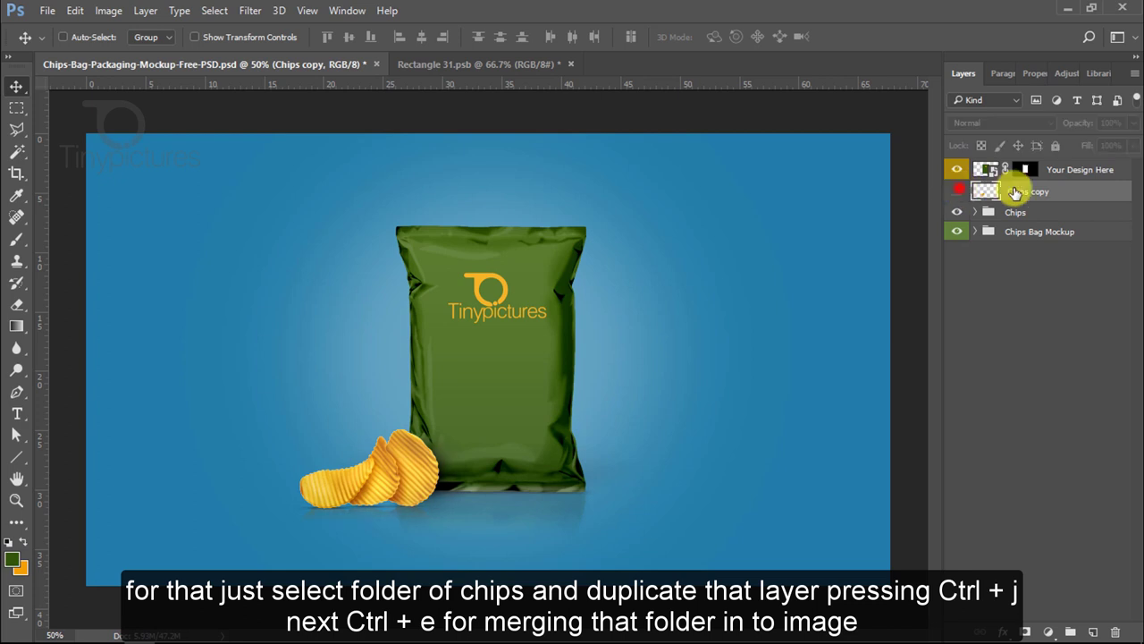
click(956, 212)
click(957, 192)
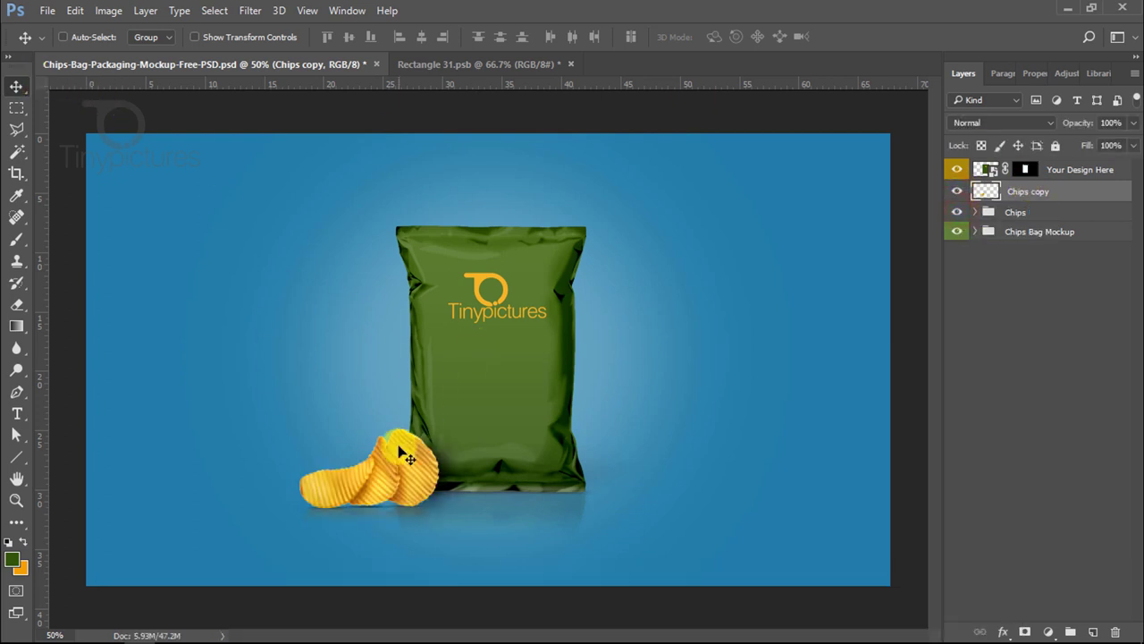
mouse_move(420, 469)
mouse_down()
mouse_move(468, 73)
mouse_move(481, 517)
mouse_move(488, 482)
mouse_up()
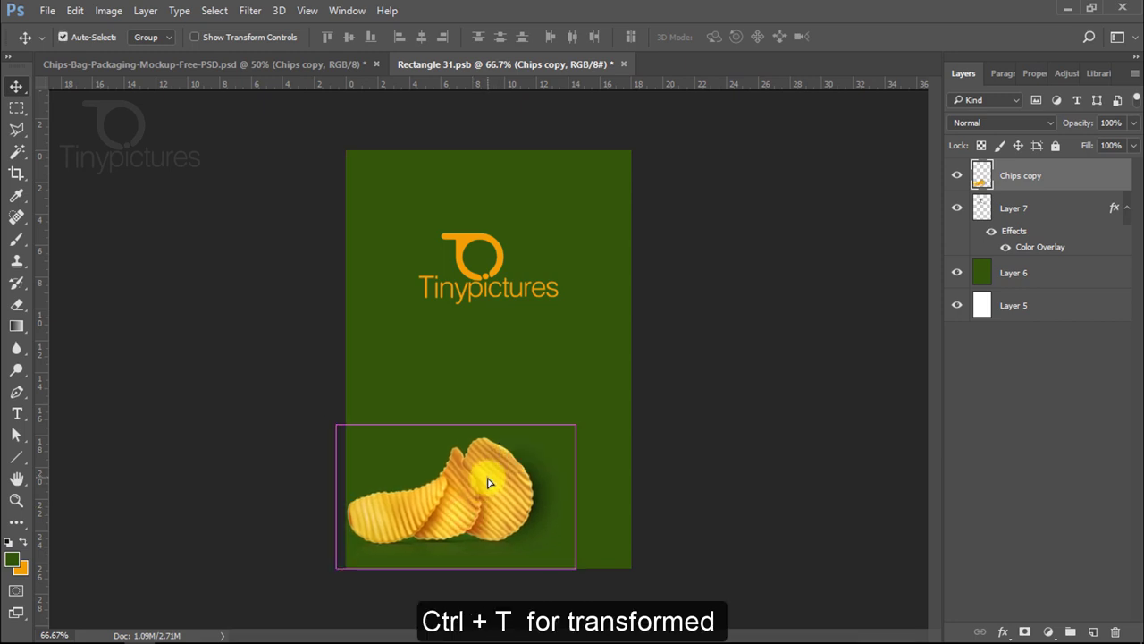
Step: Shrink the merged chips to about 9.6 by 5.75 cm at the design's base
key(ctrl+t)
drag(576, 425, 472, 497)
key(Return)
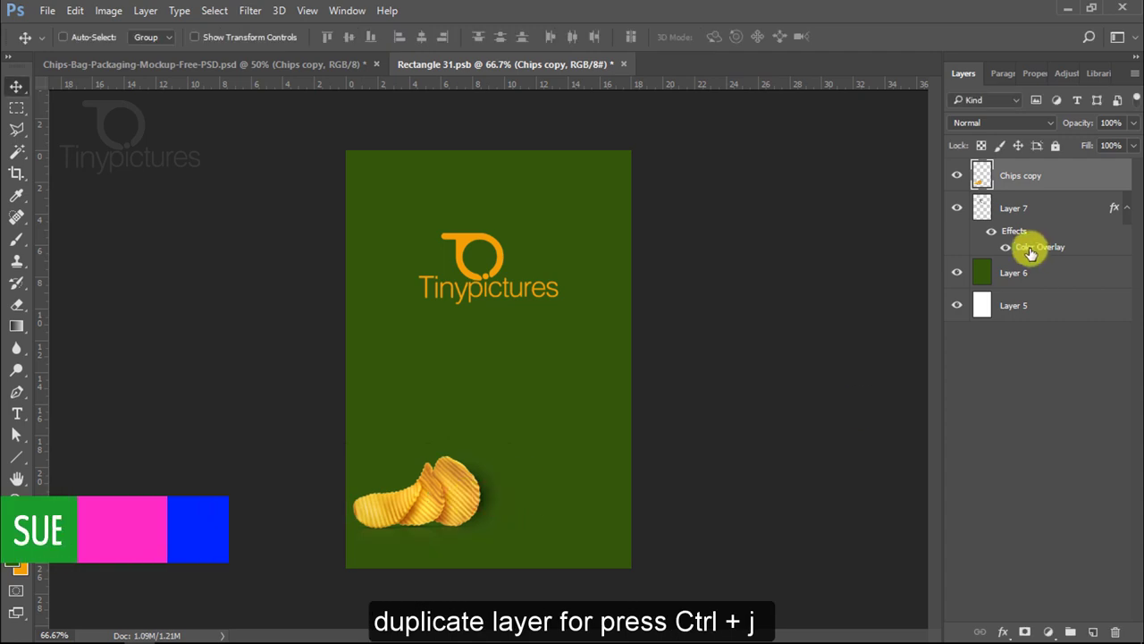
Step: Add a horizontally flipped copy of the chips, moved to the right
drag(1053, 175, 1097, 631)
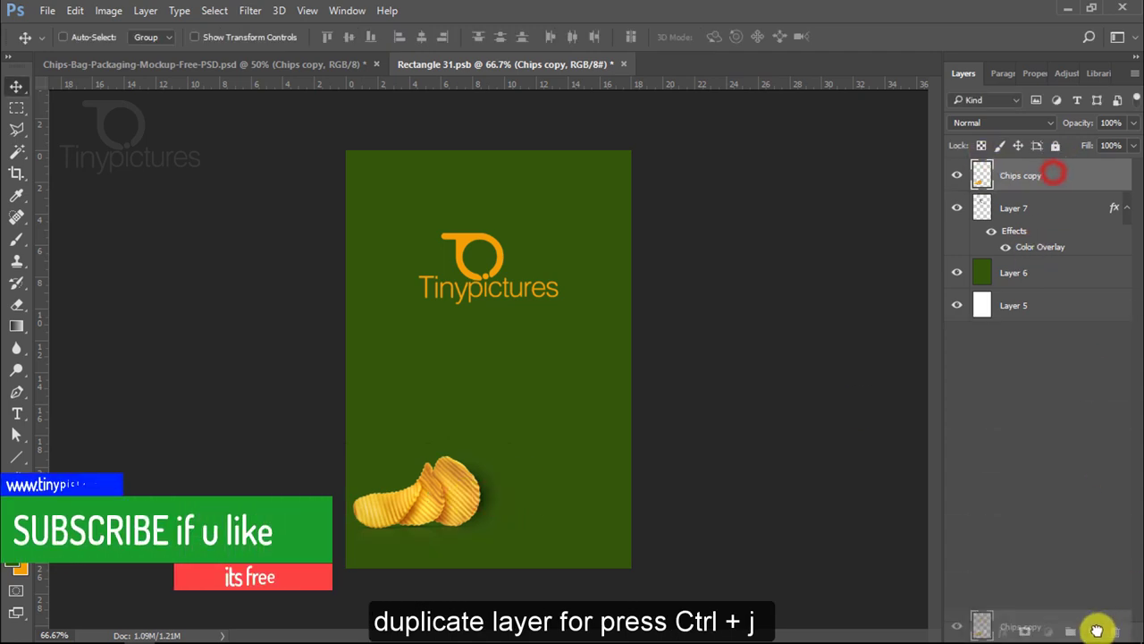
key(ctrl+t)
right_click(456, 487)
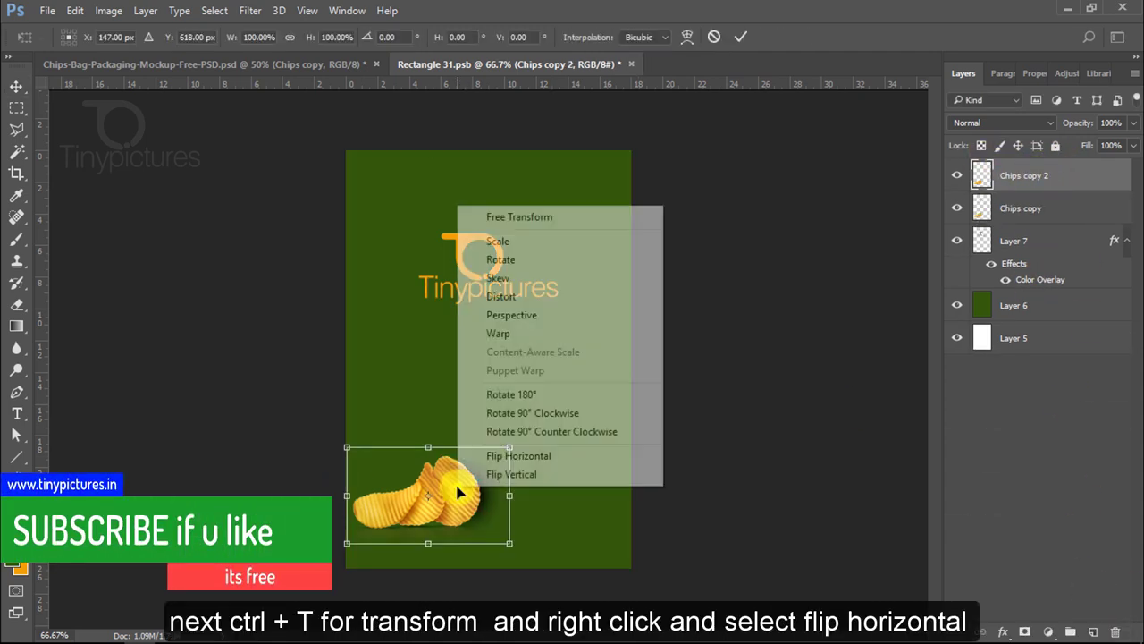
click(485, 456)
drag(467, 505, 566, 508)
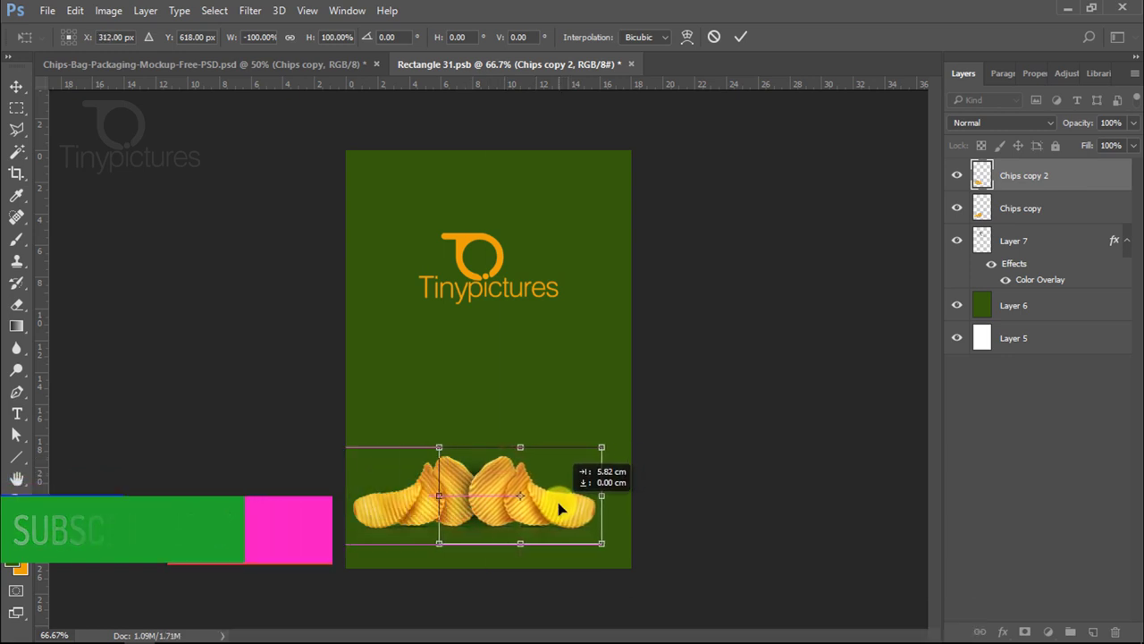
drag(560, 508, 560, 509)
key(Return)
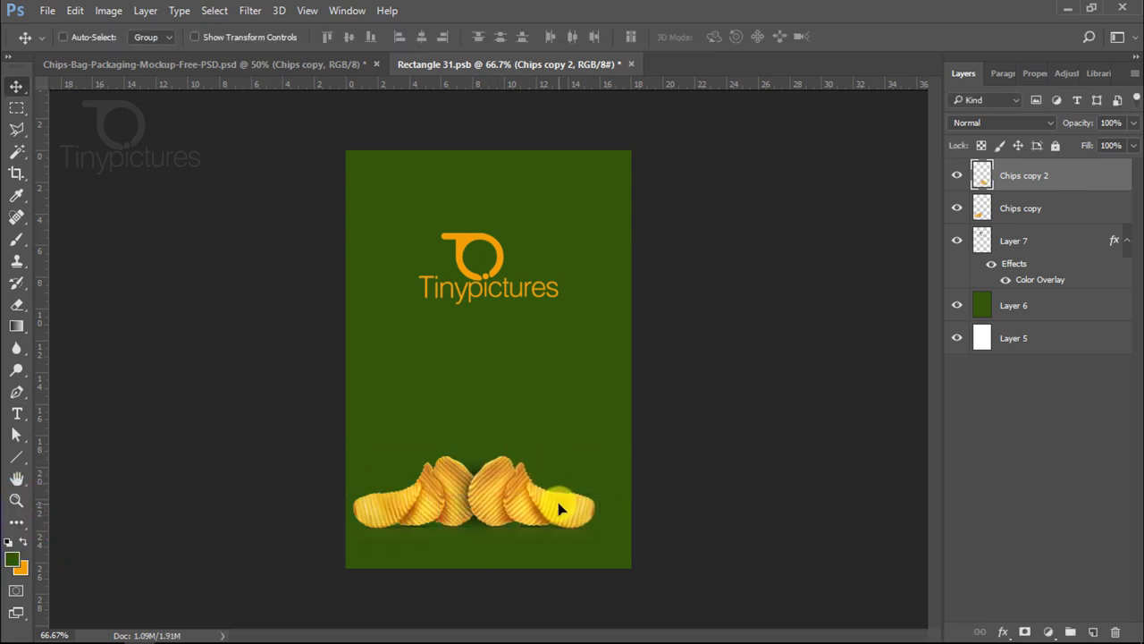
Step: Add a third chips copy, rotated about -18° and raised onto the pile
key(ctrl+j)
key(ctrl+t)
drag(492, 522, 421, 471)
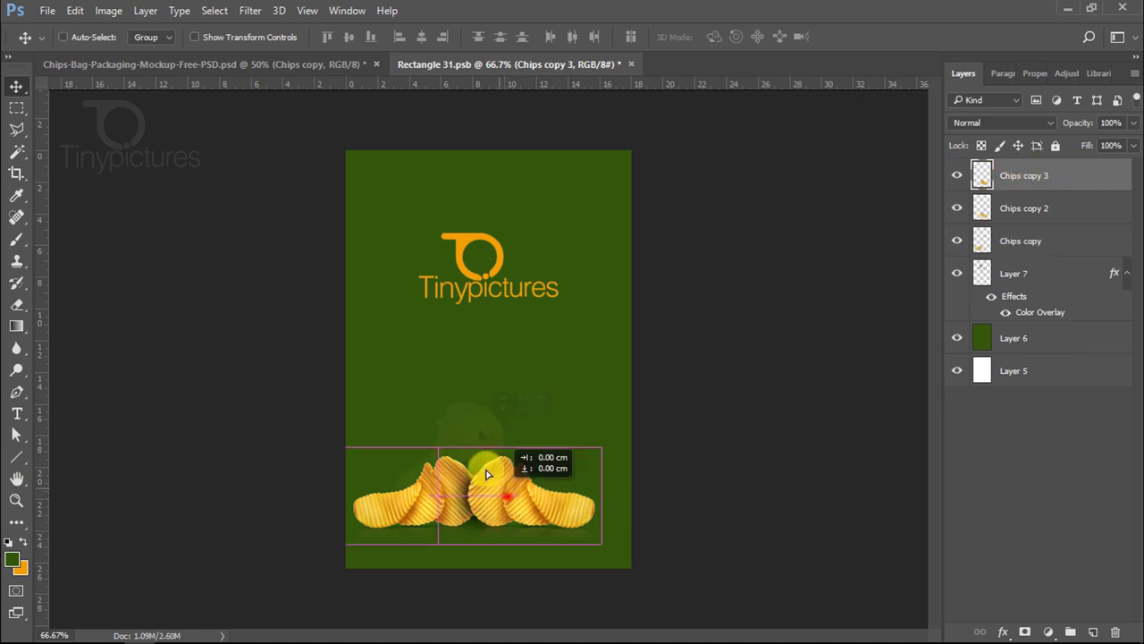
drag(540, 394, 526, 362)
drag(482, 424, 490, 438)
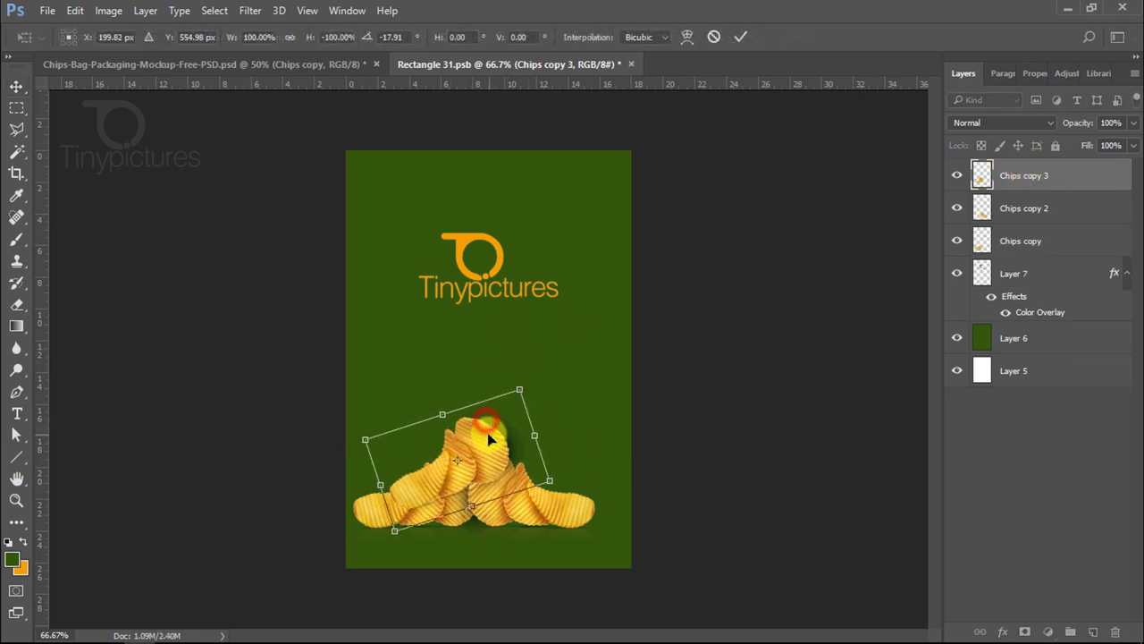
mouse_move(521, 386)
mouse_down()
mouse_move(531, 378)
mouse_move(506, 435)
mouse_up()
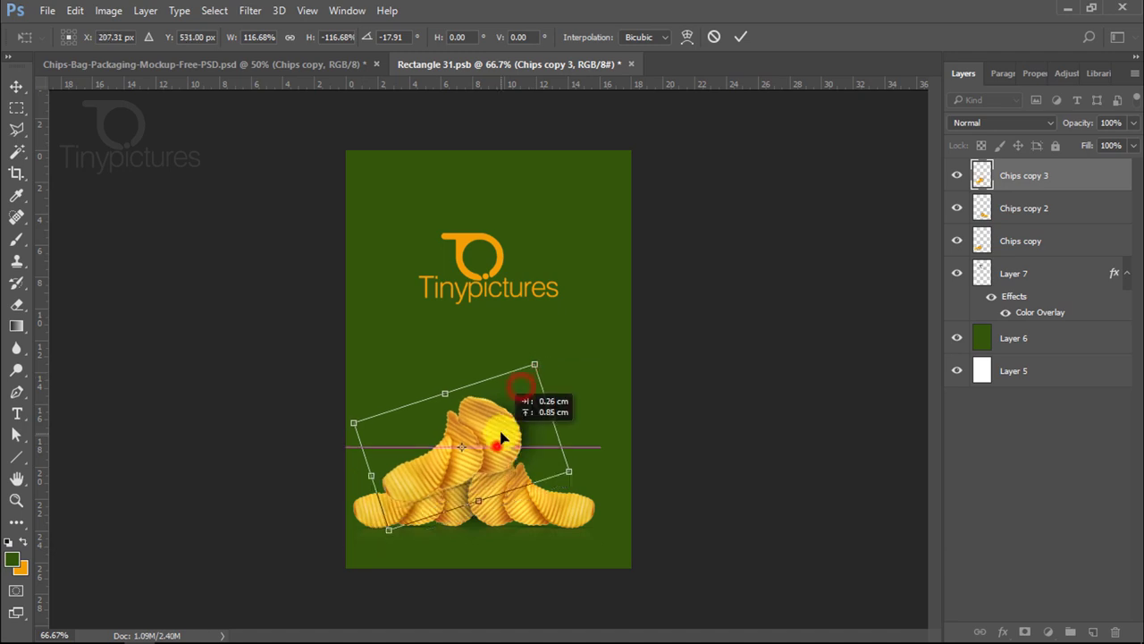
key(Return)
Step: Move Chips copy 3 below Chips copy, then save and close the design
drag(1027, 175, 1042, 252)
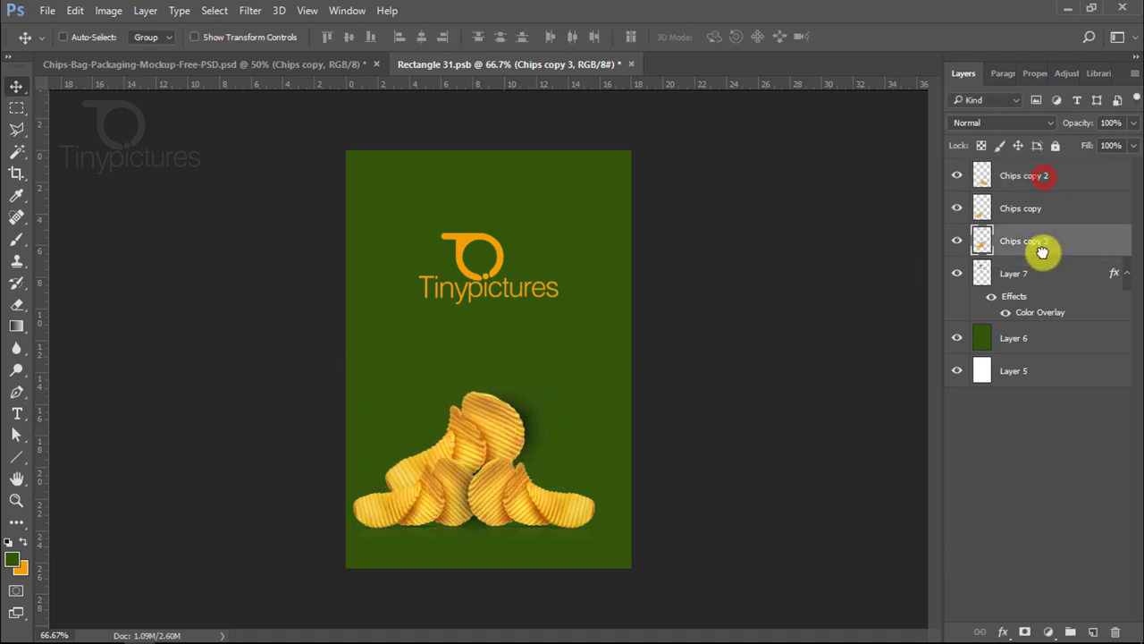
mouse_move(509, 437)
mouse_down()
mouse_move(499, 440)
mouse_move(518, 451)
mouse_up()
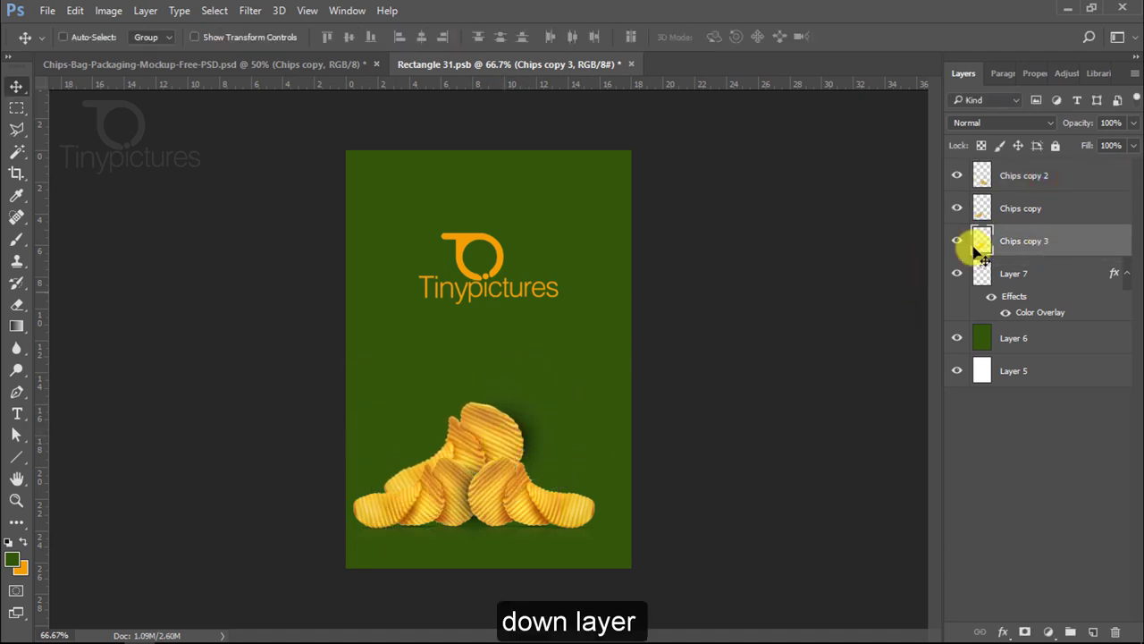
shift+click(1030, 174)
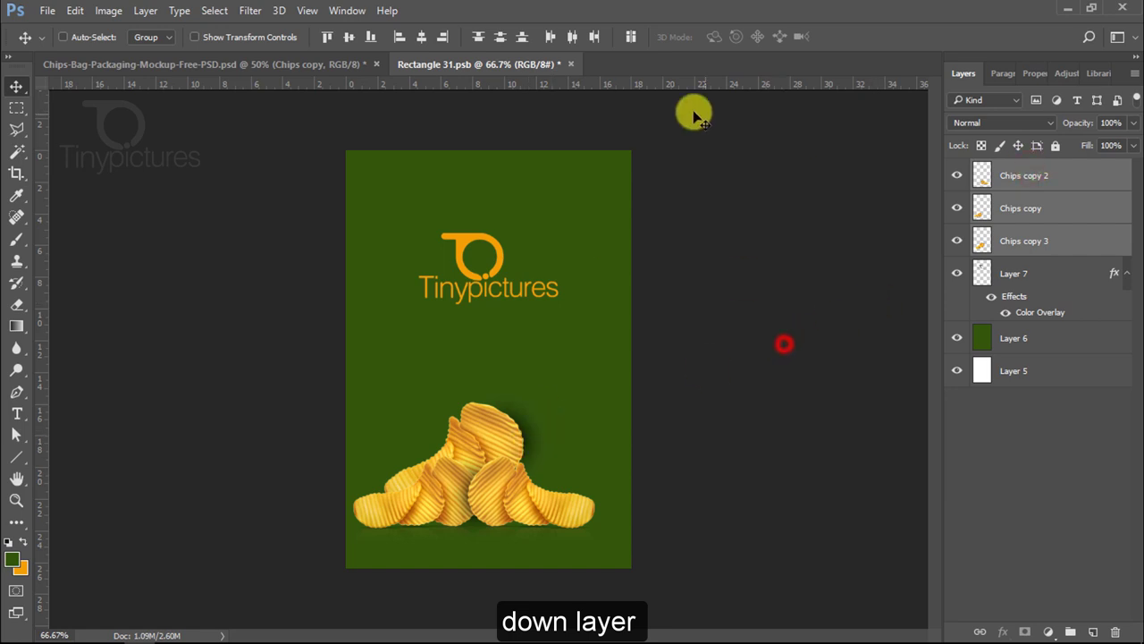
click(570, 64)
click(504, 264)
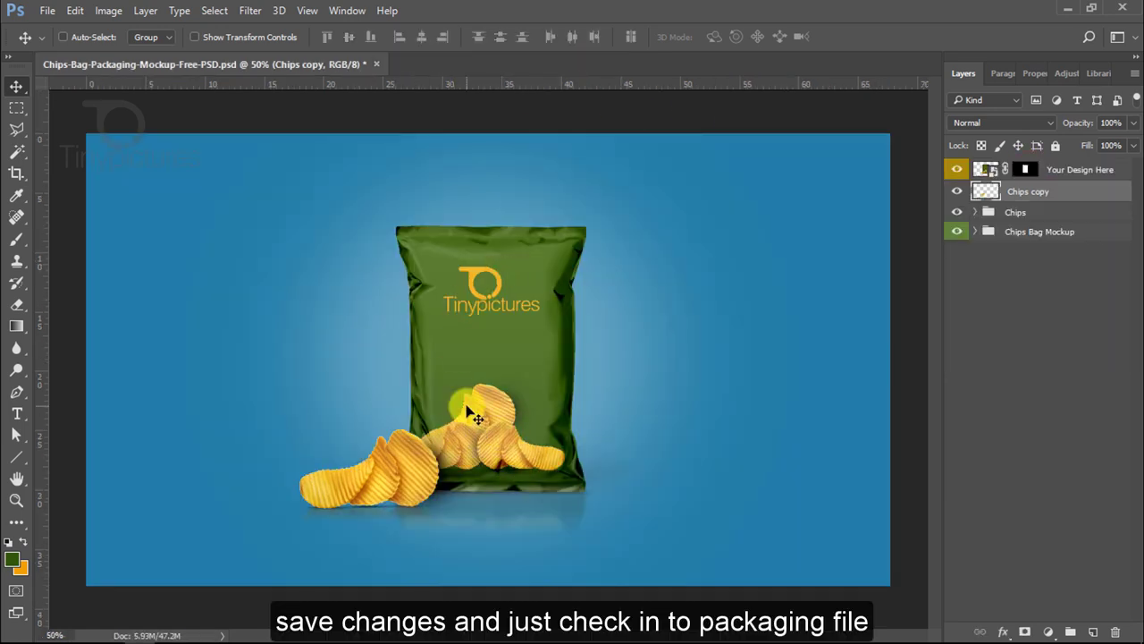
Step: Open the mint-leaves-pudina-pata.jpg photo
click(49, 11)
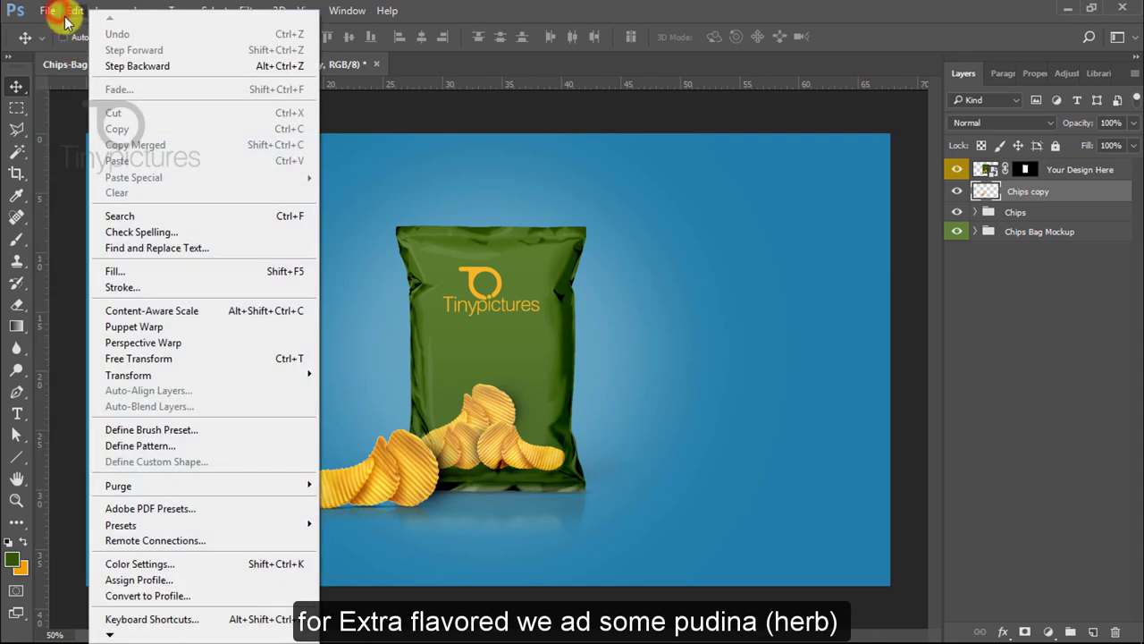
click(76, 44)
click(697, 213)
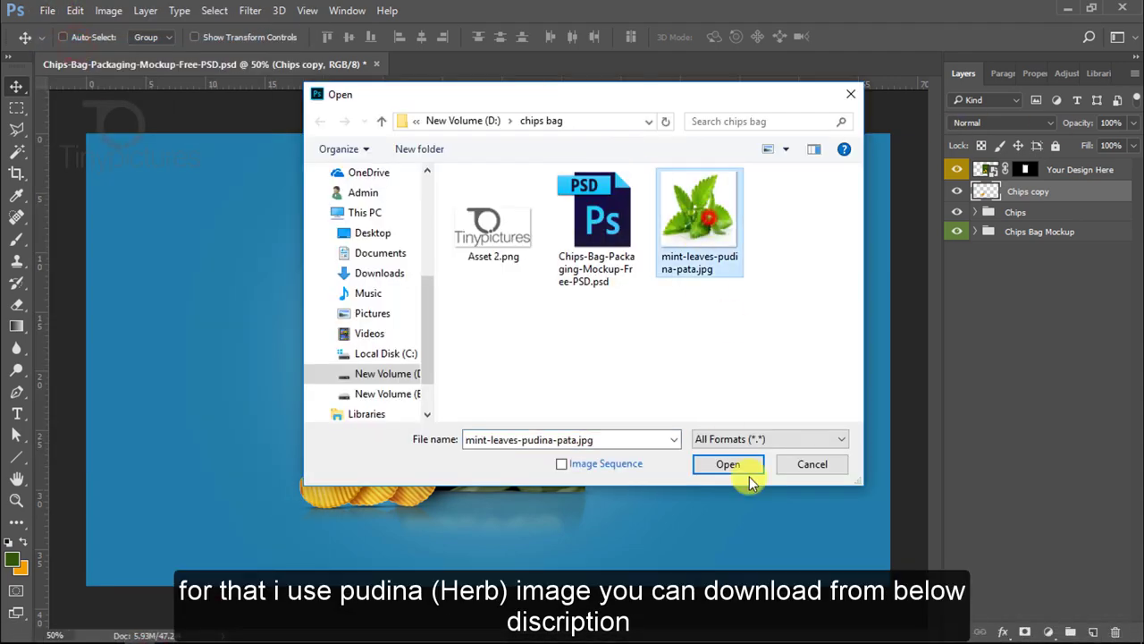
click(742, 466)
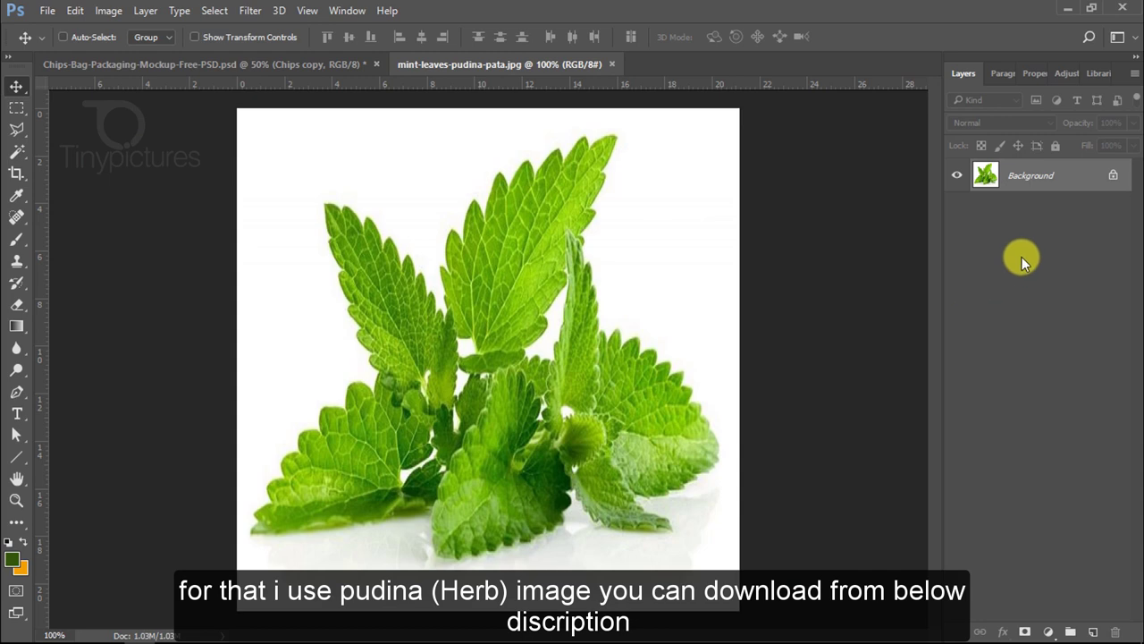
Step: Mask out the white background via Color Range at Fuzziness 94, and drag the leaves into the chips design
click(1112, 175)
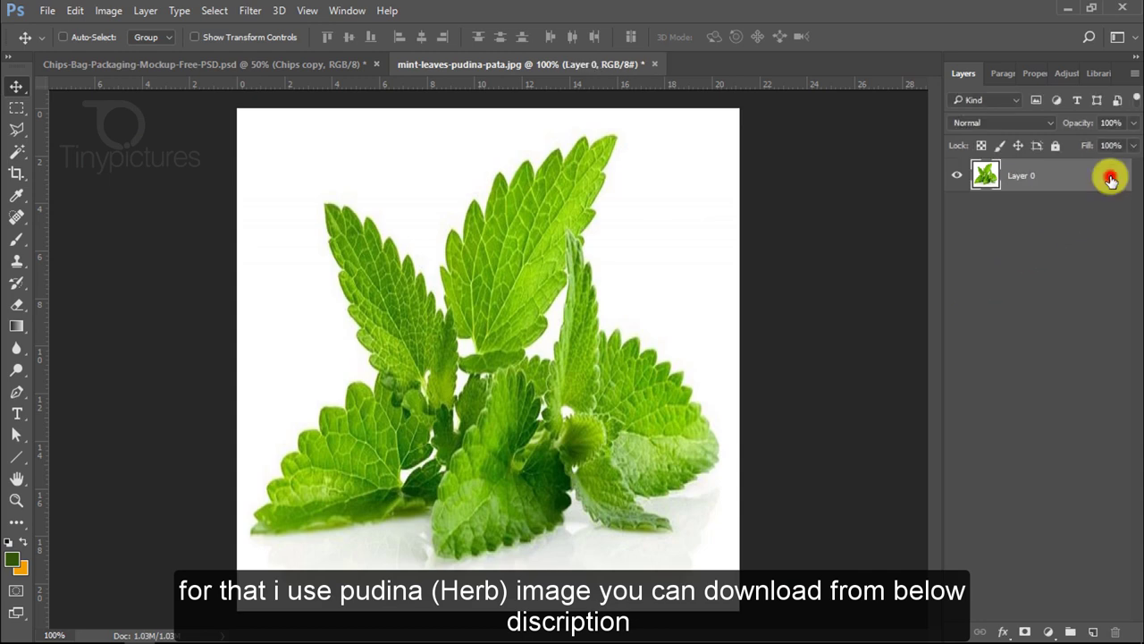
click(214, 11)
click(257, 171)
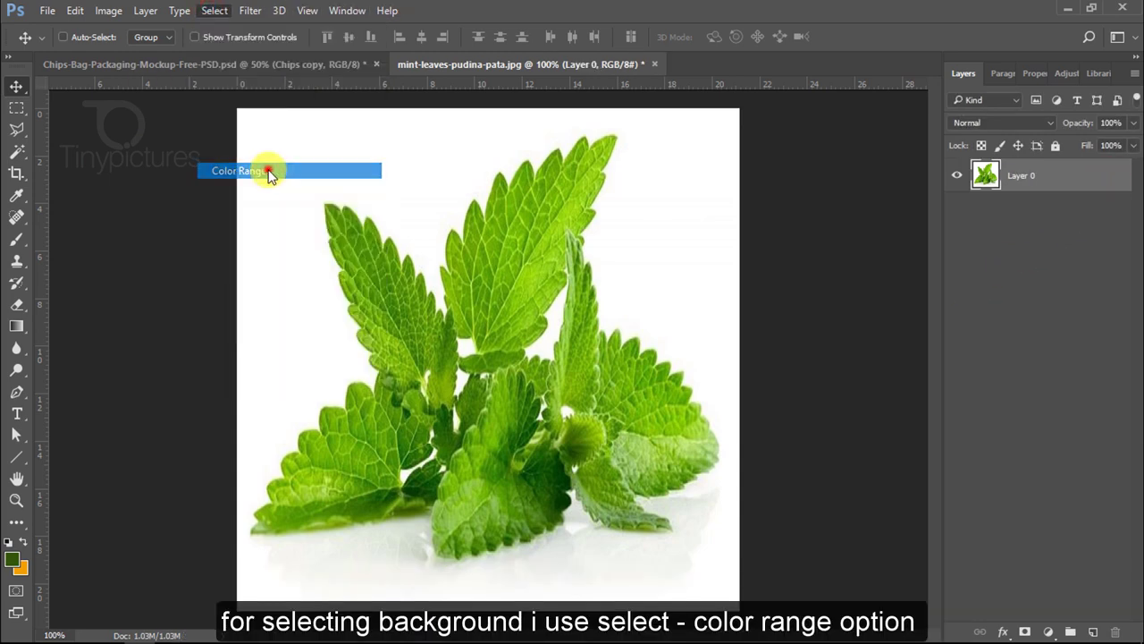
click(343, 158)
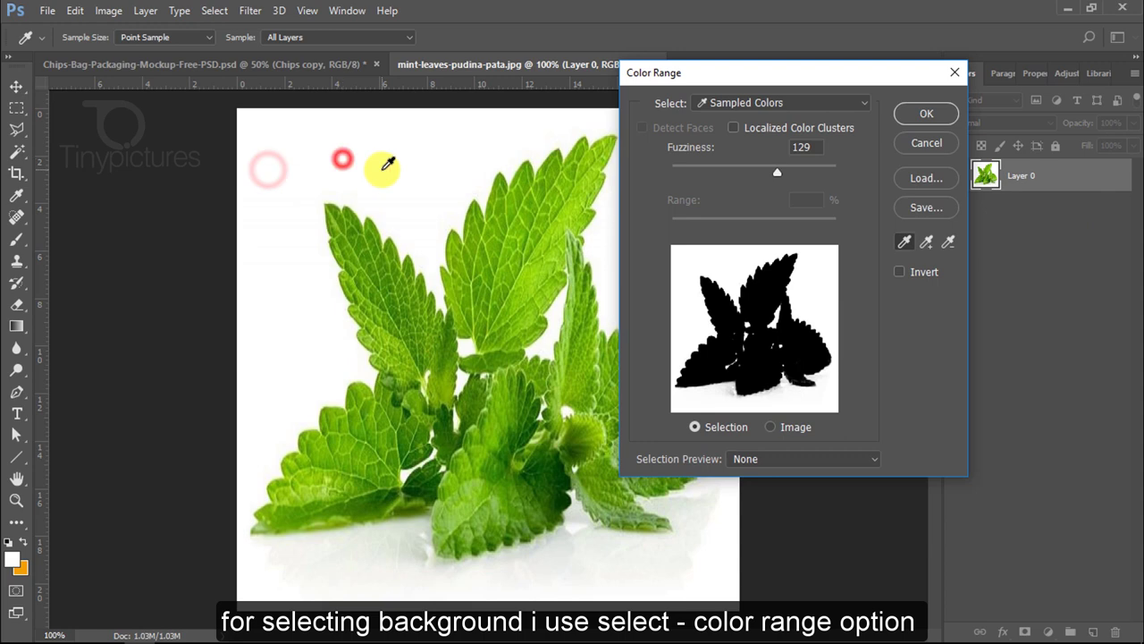
click(466, 344)
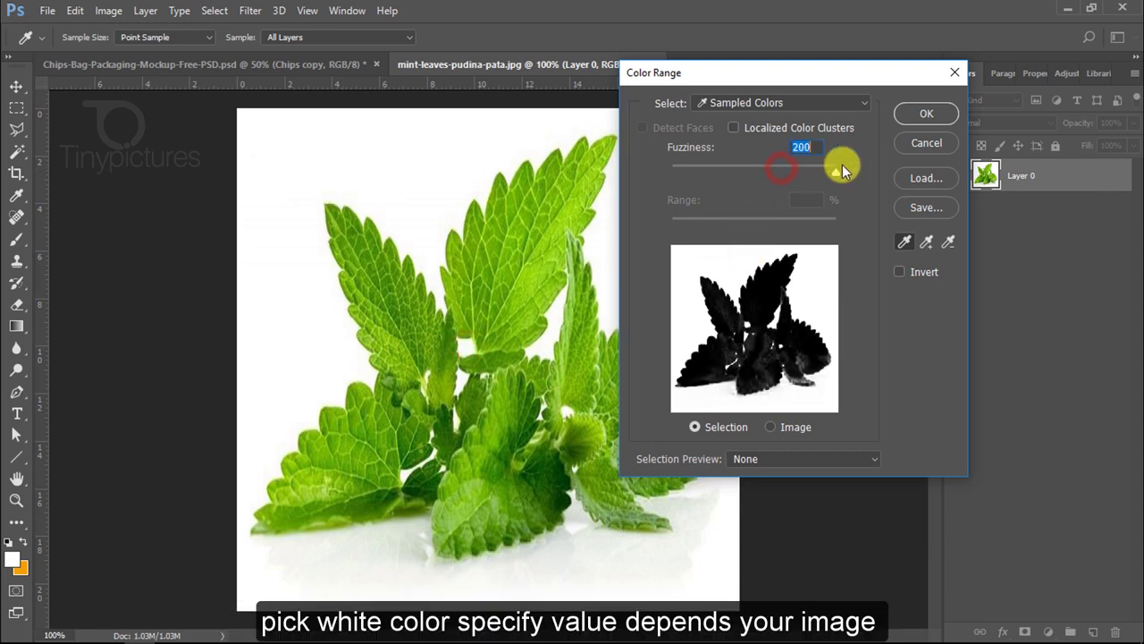
drag(819, 167, 749, 170)
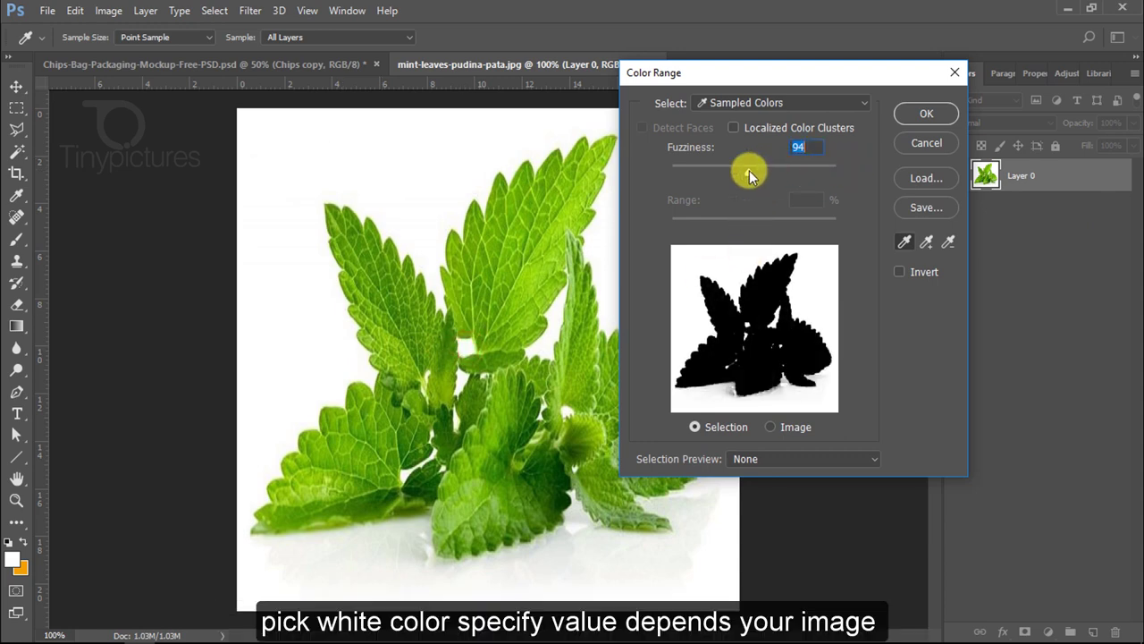
click(929, 114)
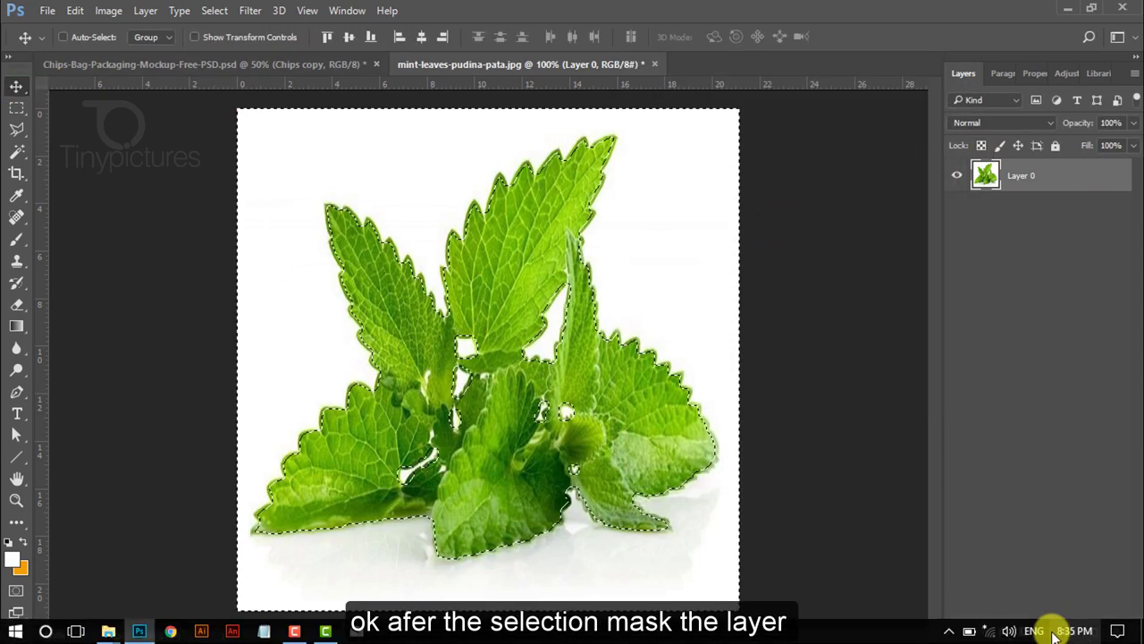
click(1024, 631)
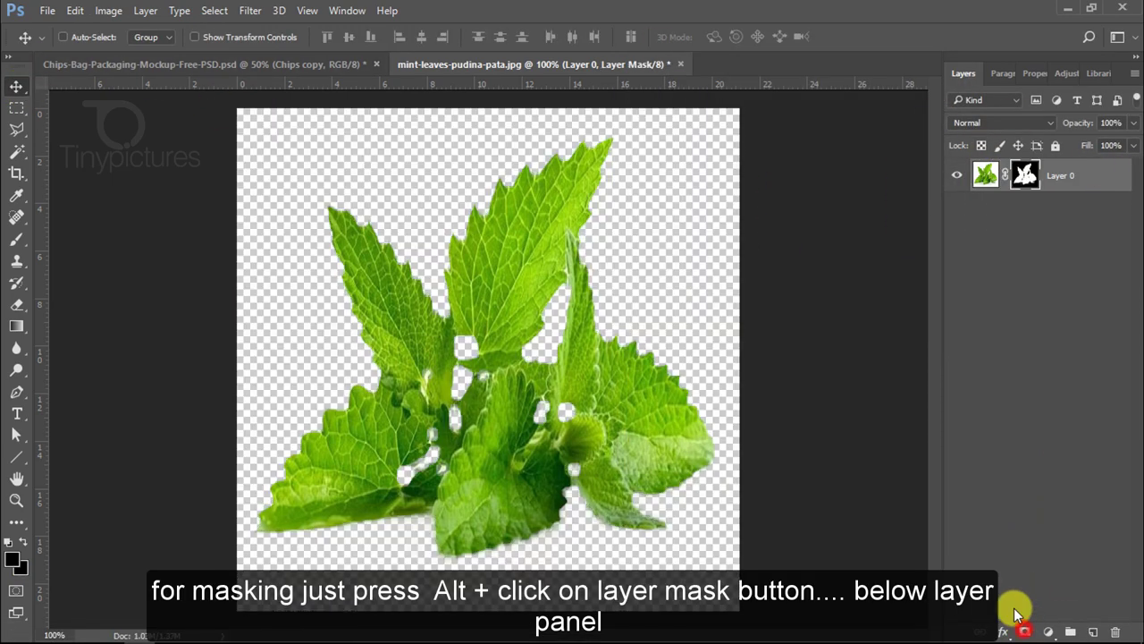
drag(508, 271, 557, 345)
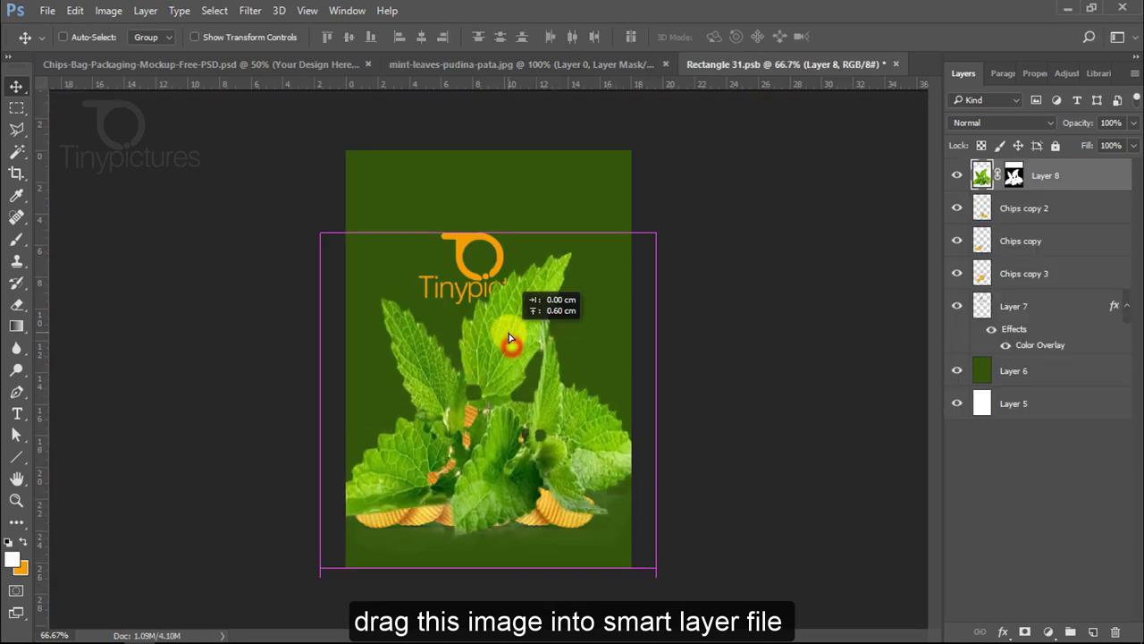
Step: Shrink the mint leaves to about 30% and place them over the chips
drag(557, 347, 509, 338)
key(ctrl+plus)
key(ctrl+t)
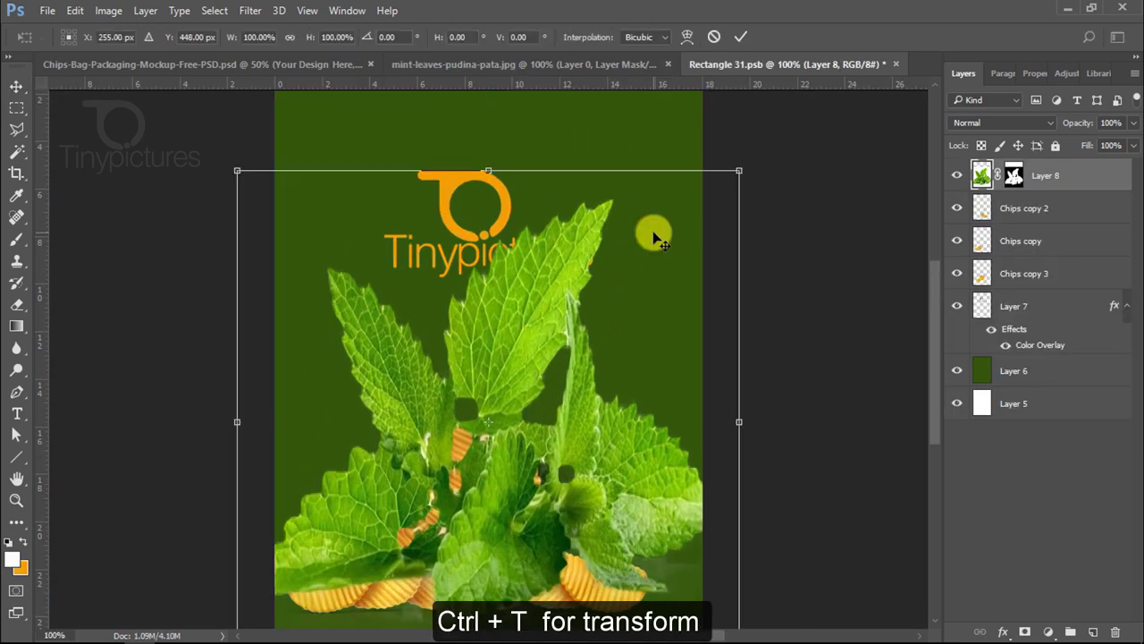
drag(738, 171, 632, 357)
drag(493, 399, 479, 481)
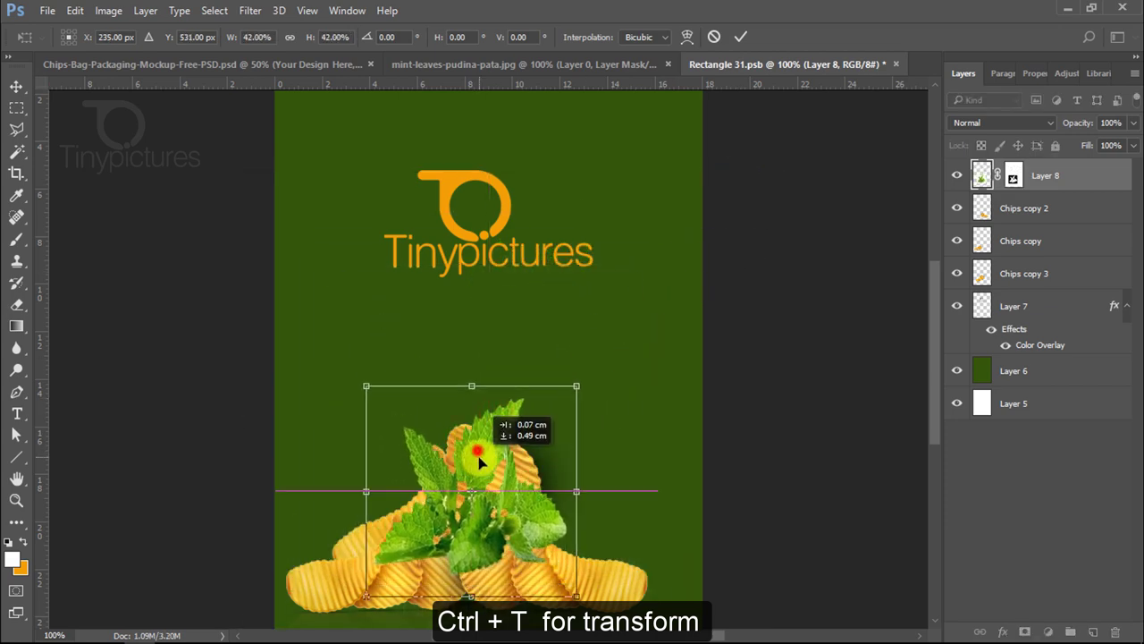
drag(576, 394, 544, 452)
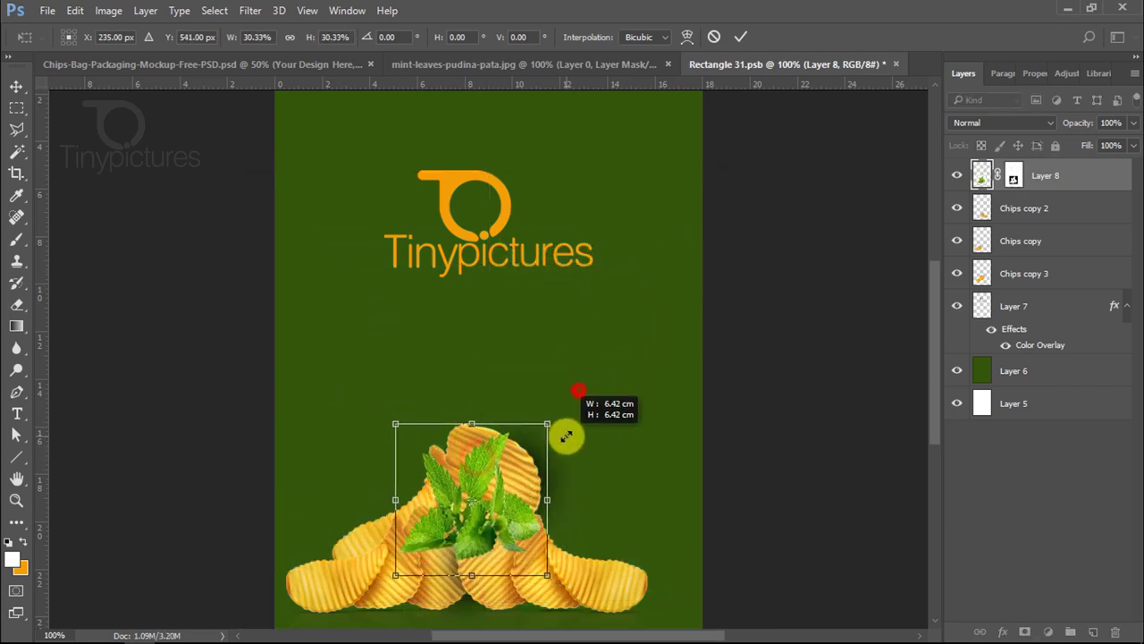
drag(468, 472, 466, 482)
key(Return)
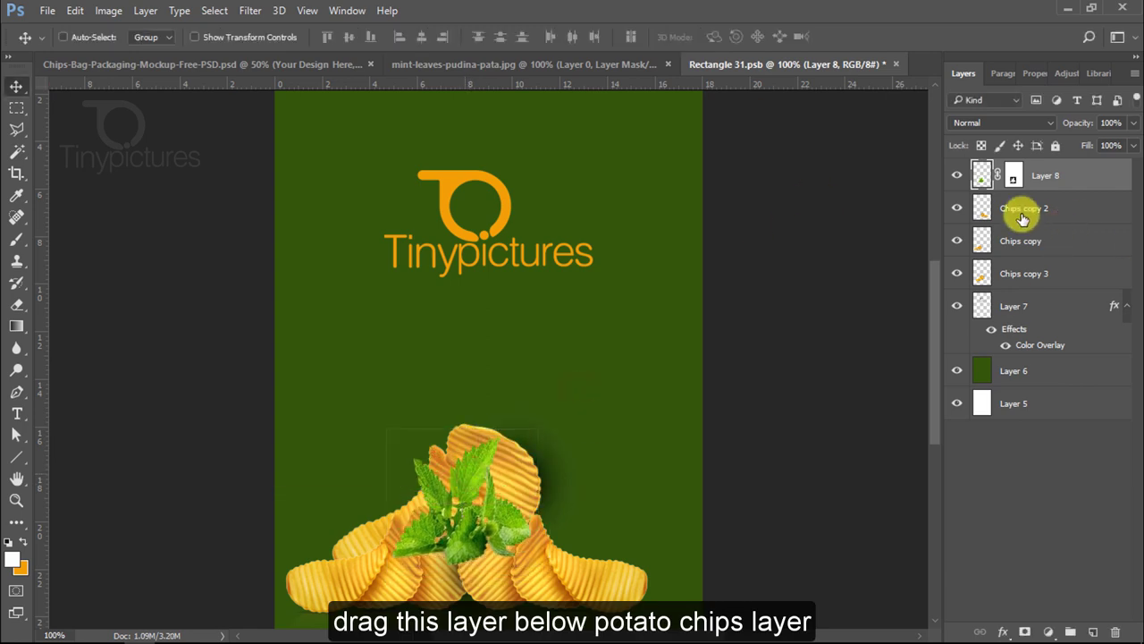
Step: Move Layer 8 below Chips copy, enlarge it slightly and rotate it about 9.9°
drag(1048, 176, 1048, 251)
key(ctrl+t)
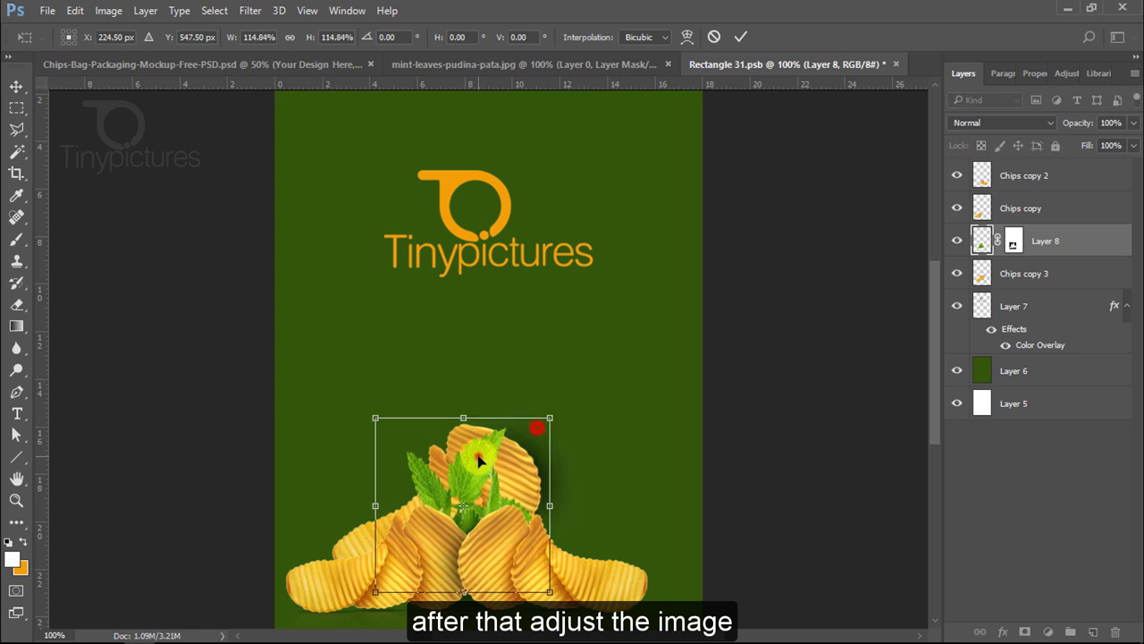
drag(562, 421, 548, 390)
drag(549, 472, 458, 502)
drag(580, 396, 593, 419)
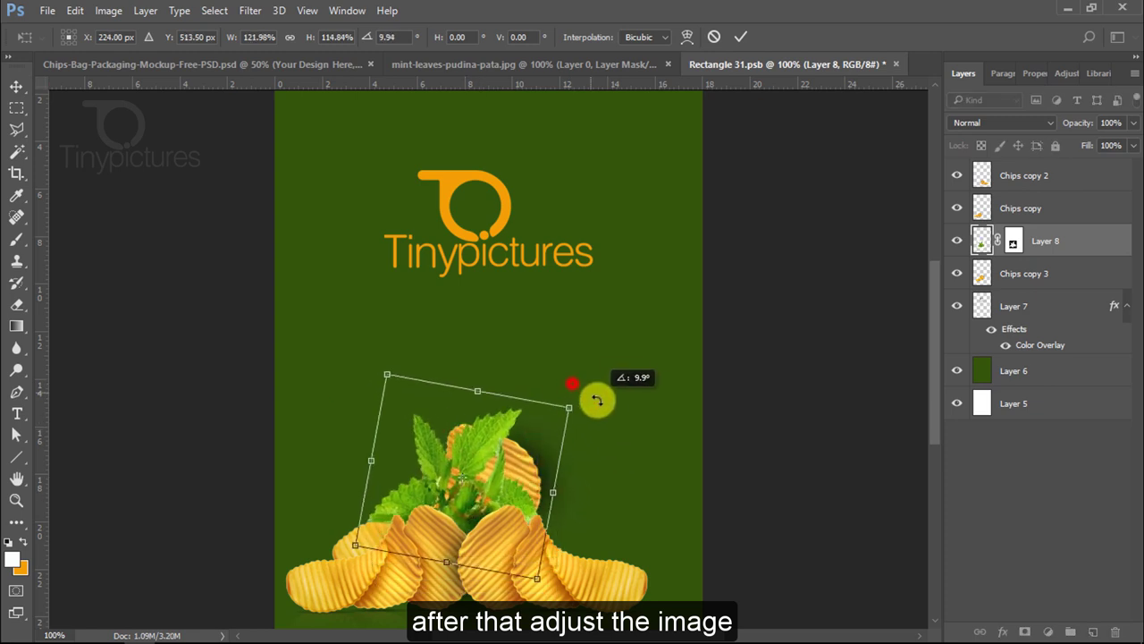
double_click(474, 452)
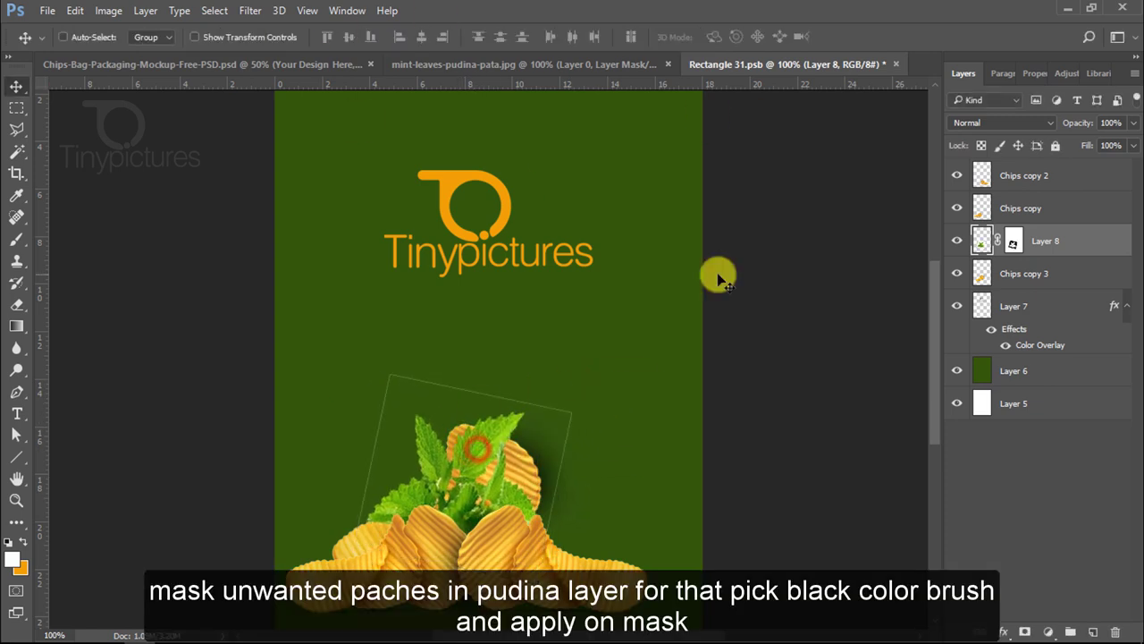
Step: Paint black on Layer 8's mask, then hide the mint leaves to compare
click(1014, 241)
click(16, 238)
click(392, 382)
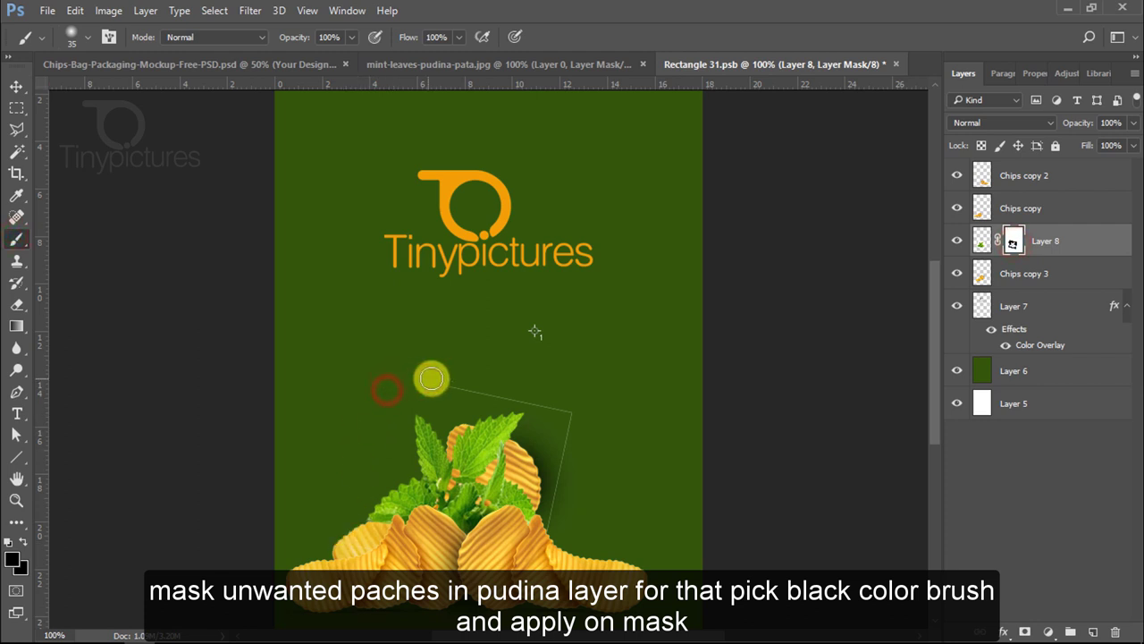
click(16, 87)
click(956, 240)
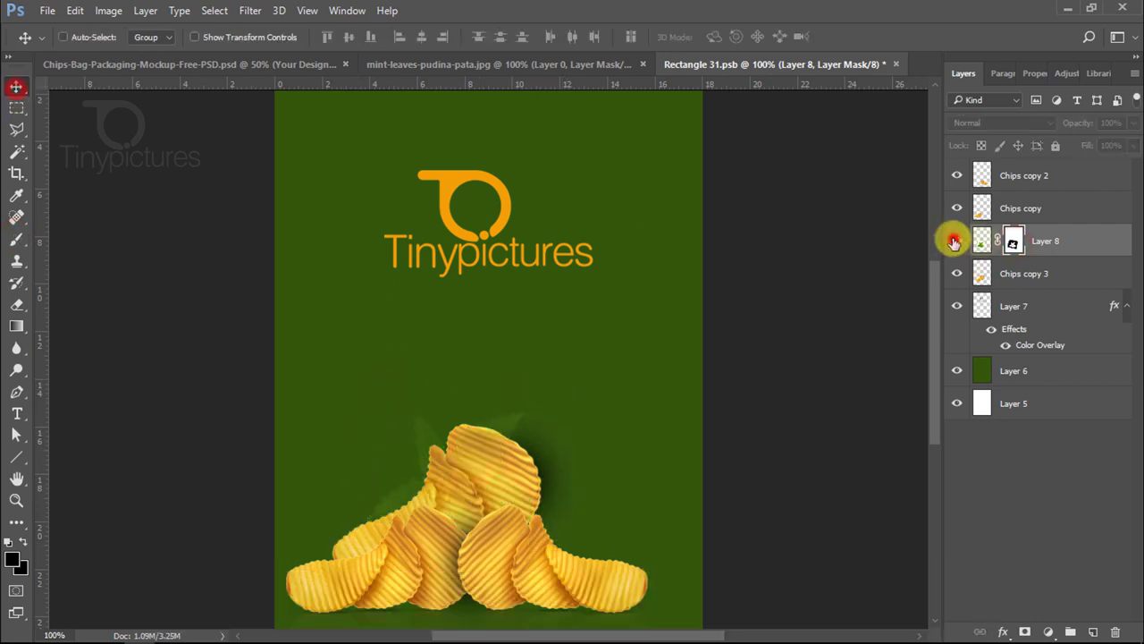
Step: Apply a Curves adjustment that deepens the shadows with black point input 21
click(108, 11)
mouse_move(133, 53)
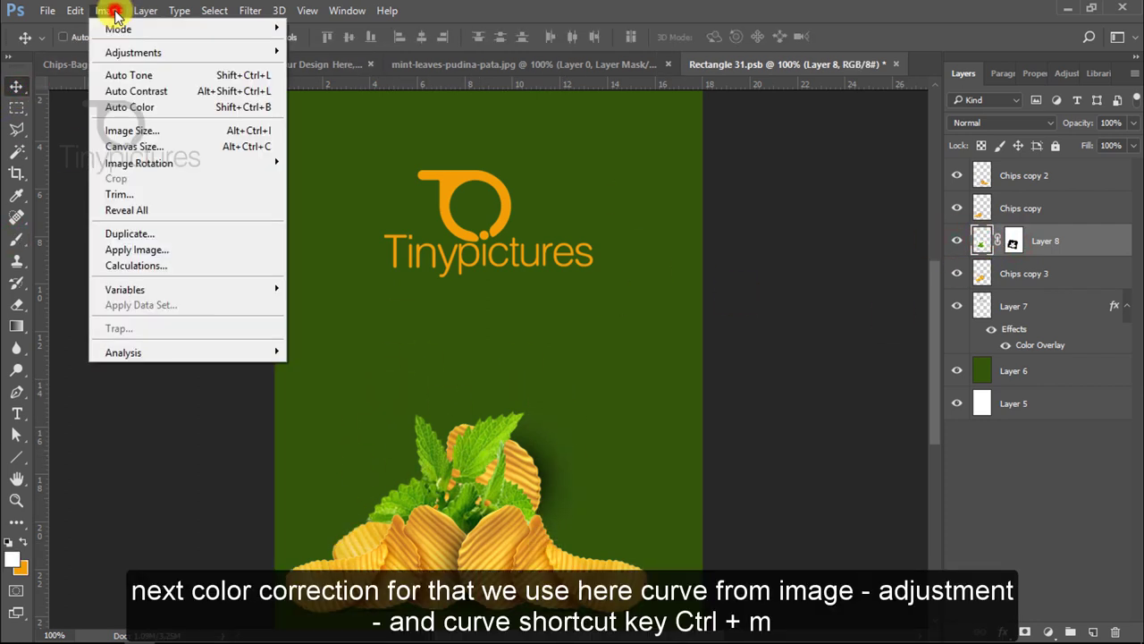
click(353, 89)
drag(536, 115, 714, 65)
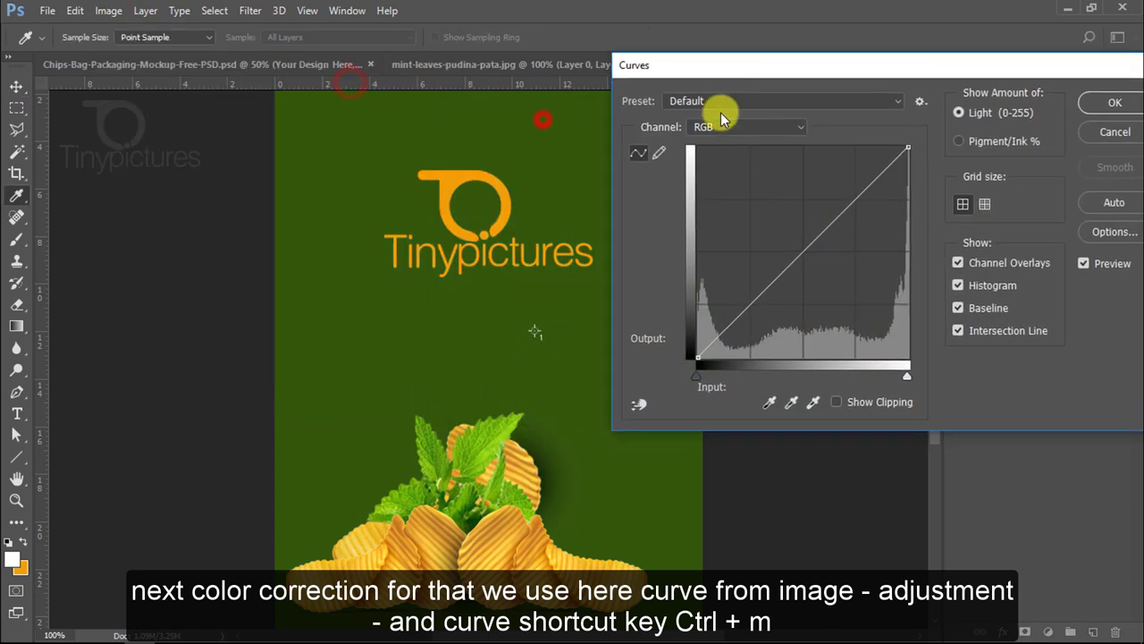
mouse_move(697, 358)
mouse_down()
mouse_move(728, 368)
mouse_move(761, 358)
mouse_up()
click(1115, 103)
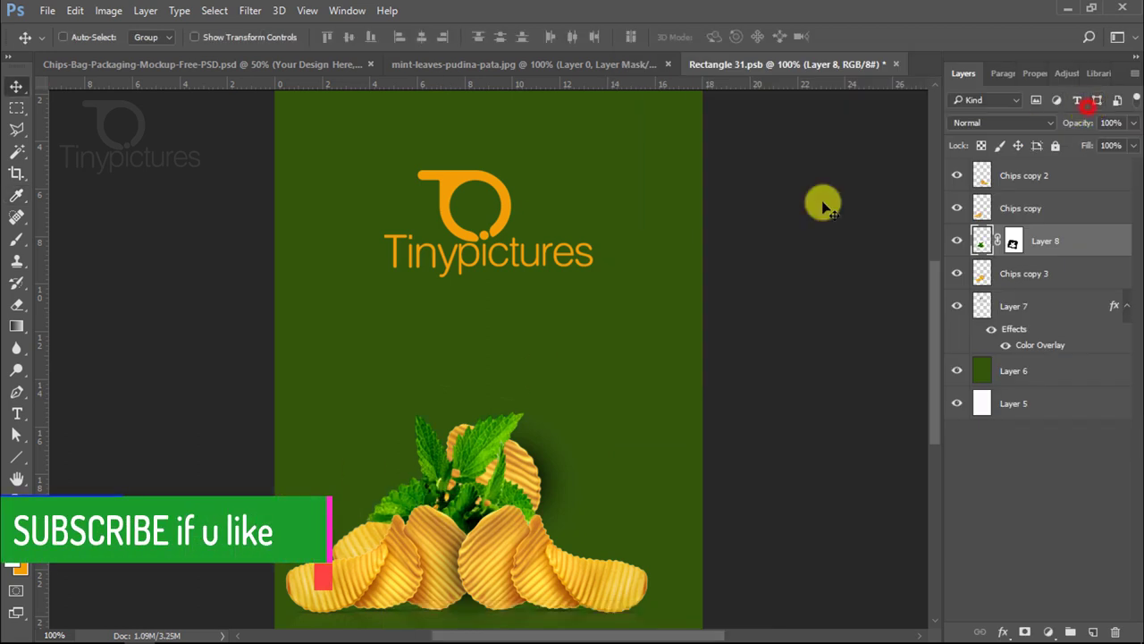
Step: Save and close Rectangle 31.psb so the chips bag mockup updates
click(896, 63)
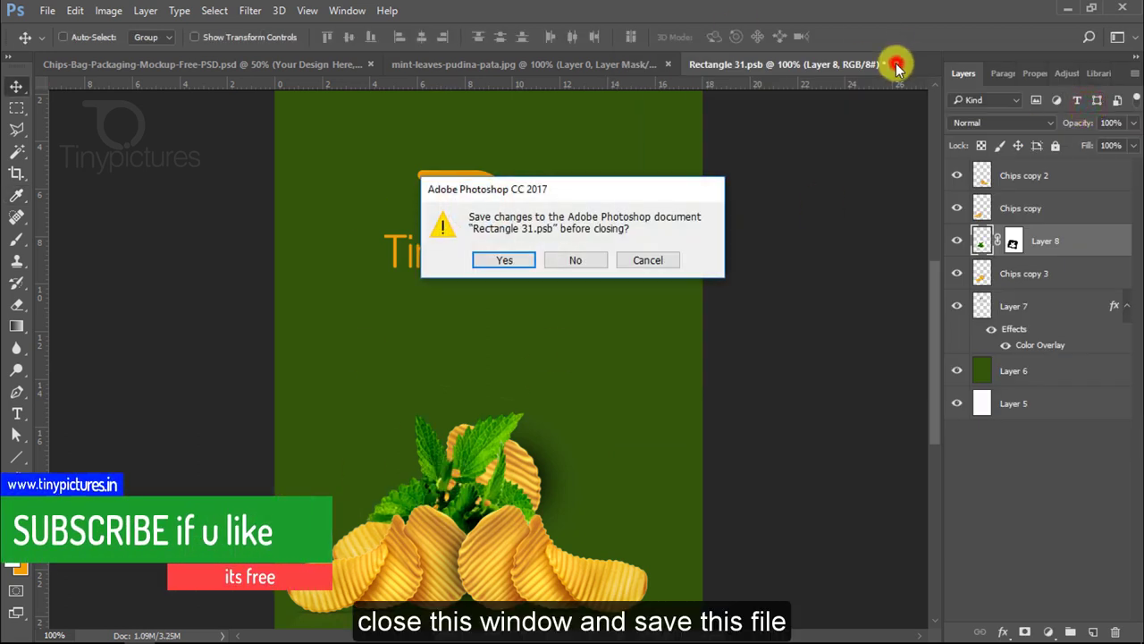
click(523, 261)
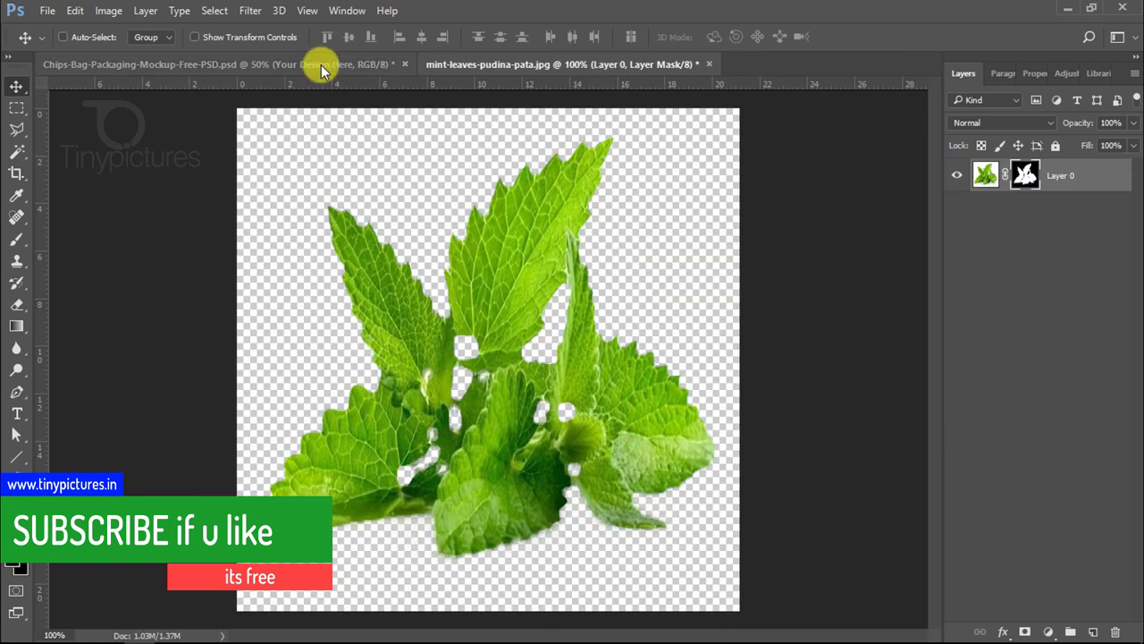
click(324, 65)
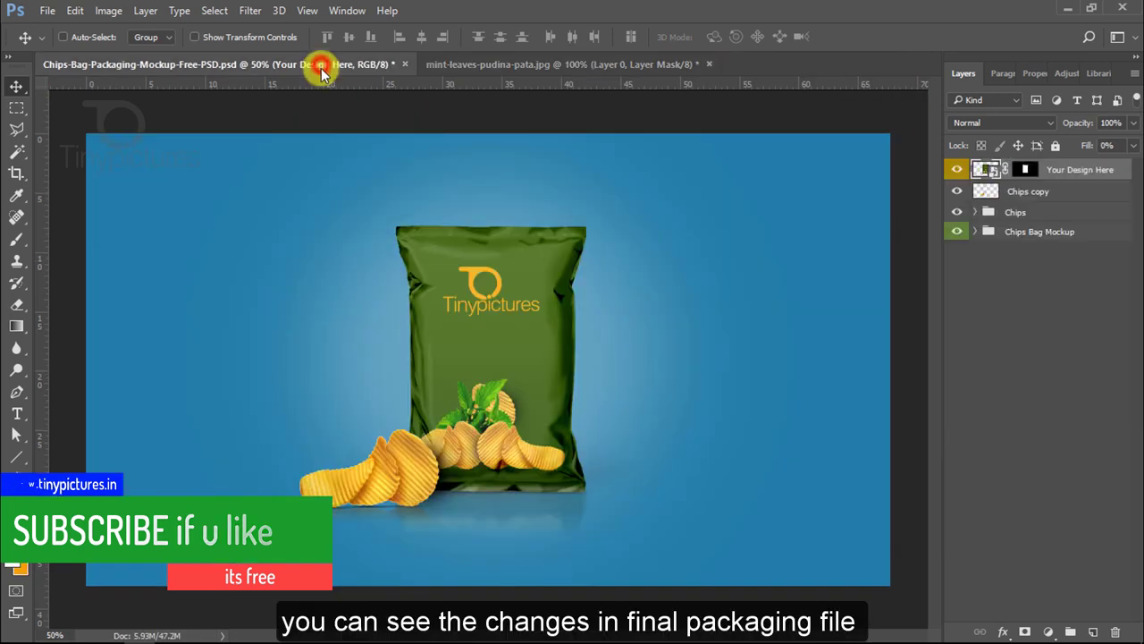
Step: Keep the mint leaves image open and reopen the Your Design Here smart object contents
click(566, 65)
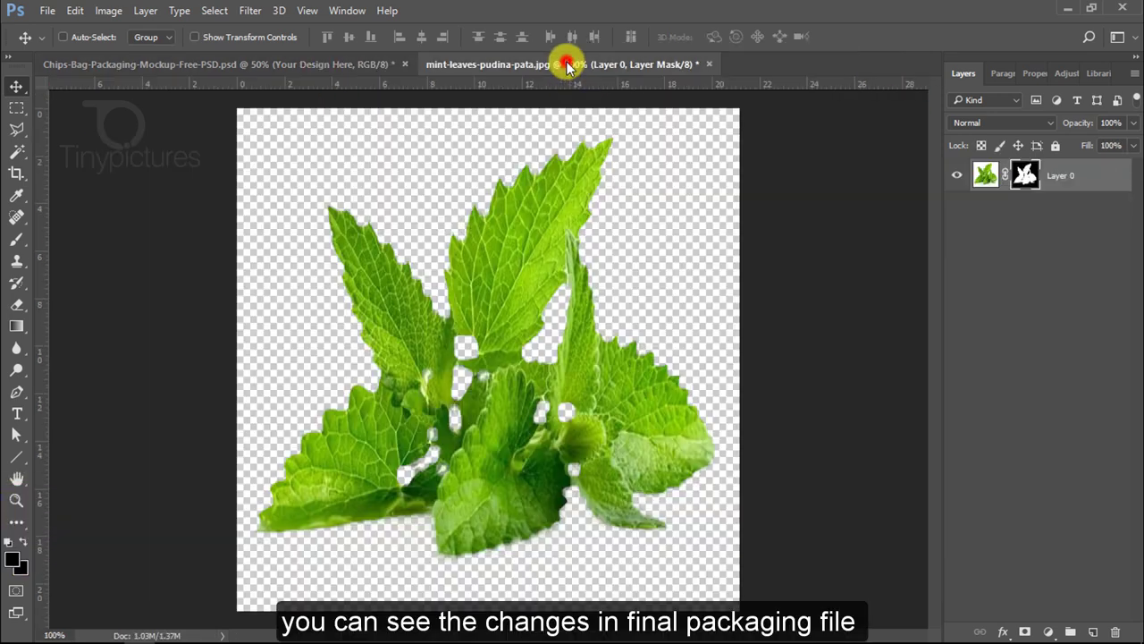
click(708, 64)
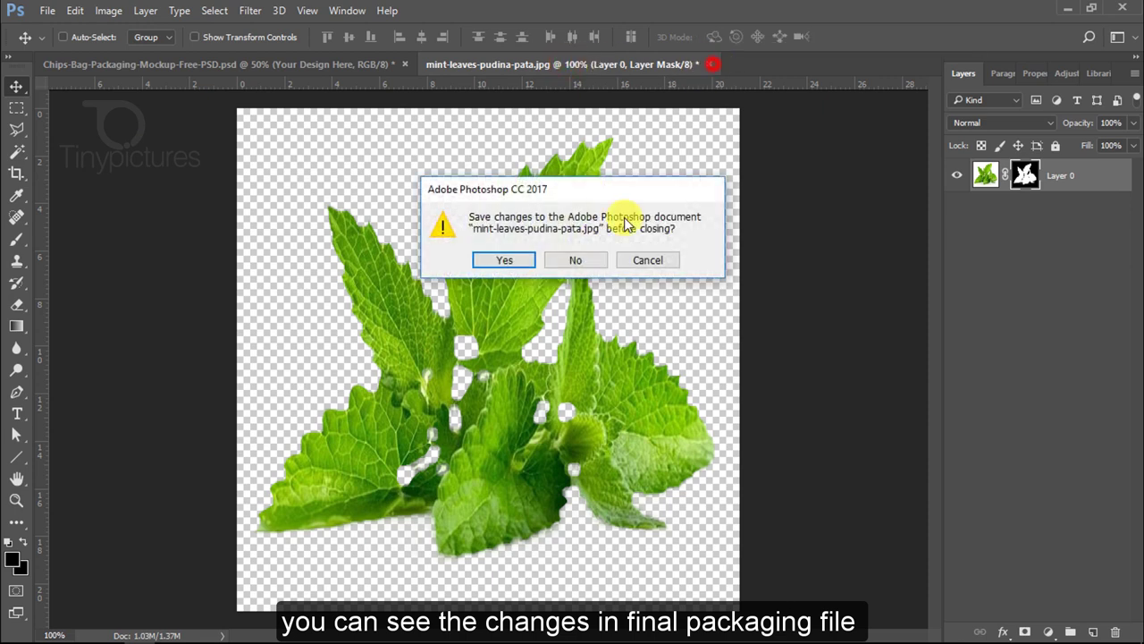
click(651, 256)
click(357, 64)
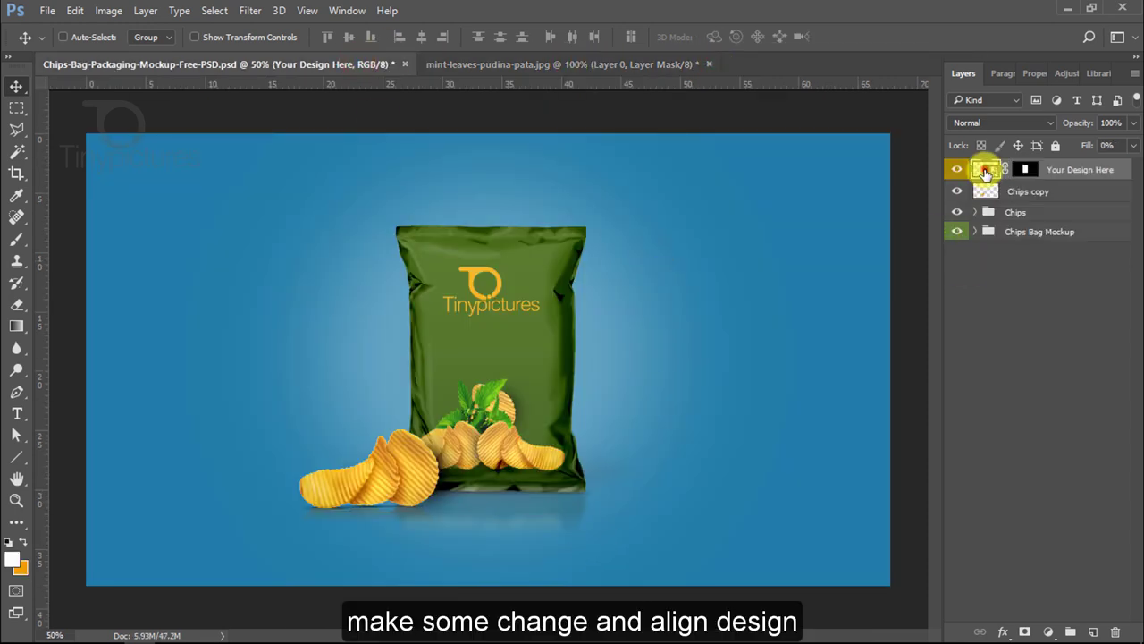
double_click(984, 170)
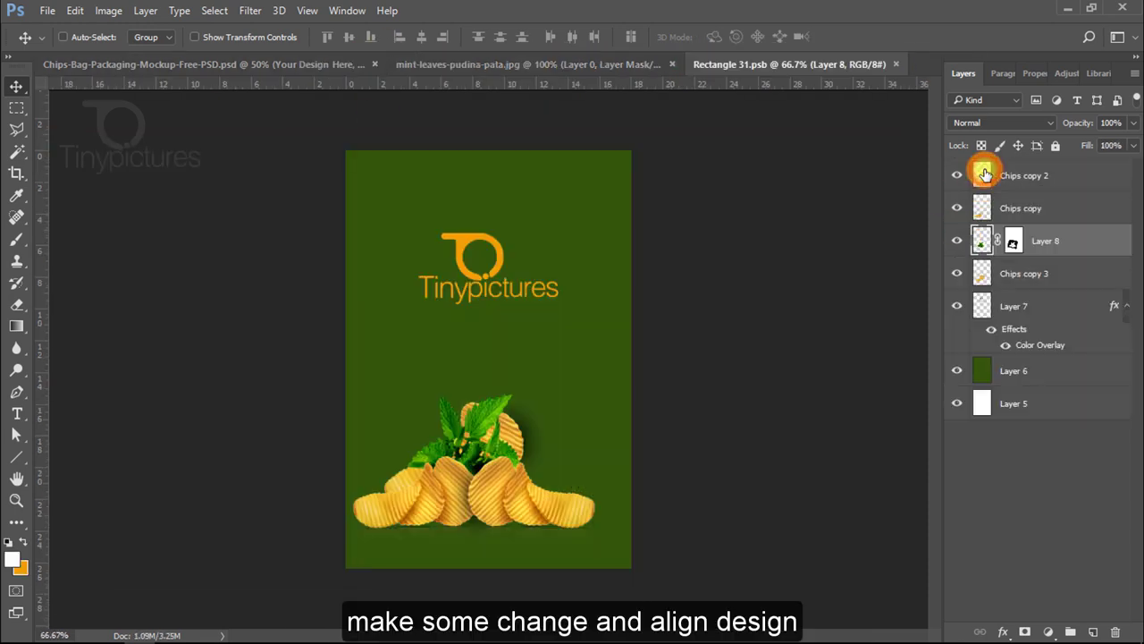
Step: Nudge the chips and leaves layers upward, update the mockup, and reopen the design
click(1031, 281)
shift+click(1025, 175)
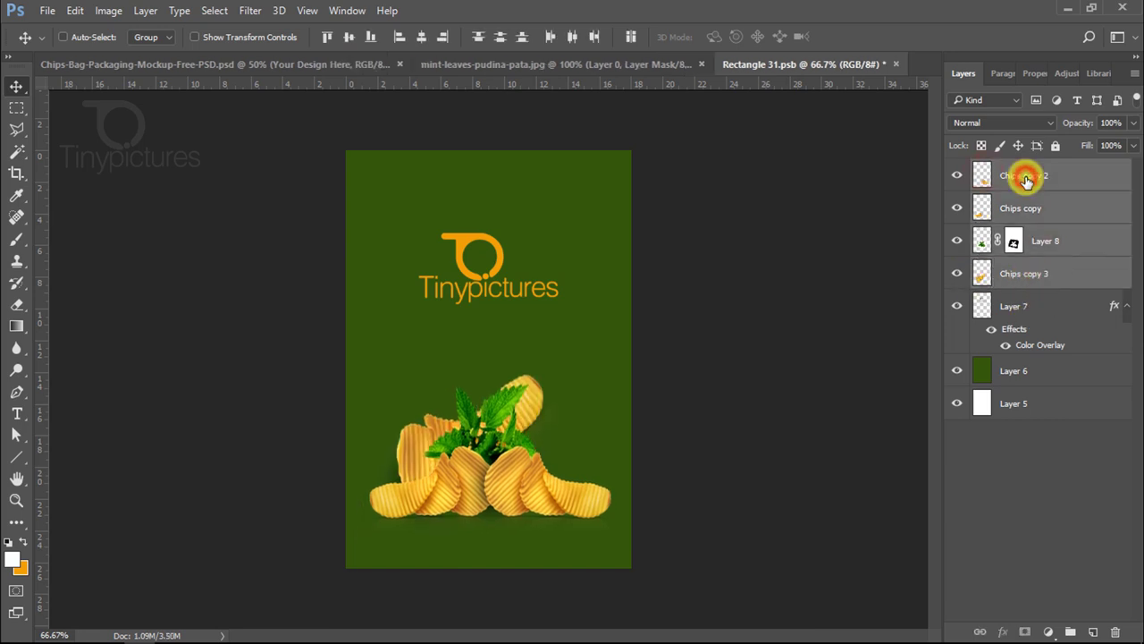
key(shift+Up)
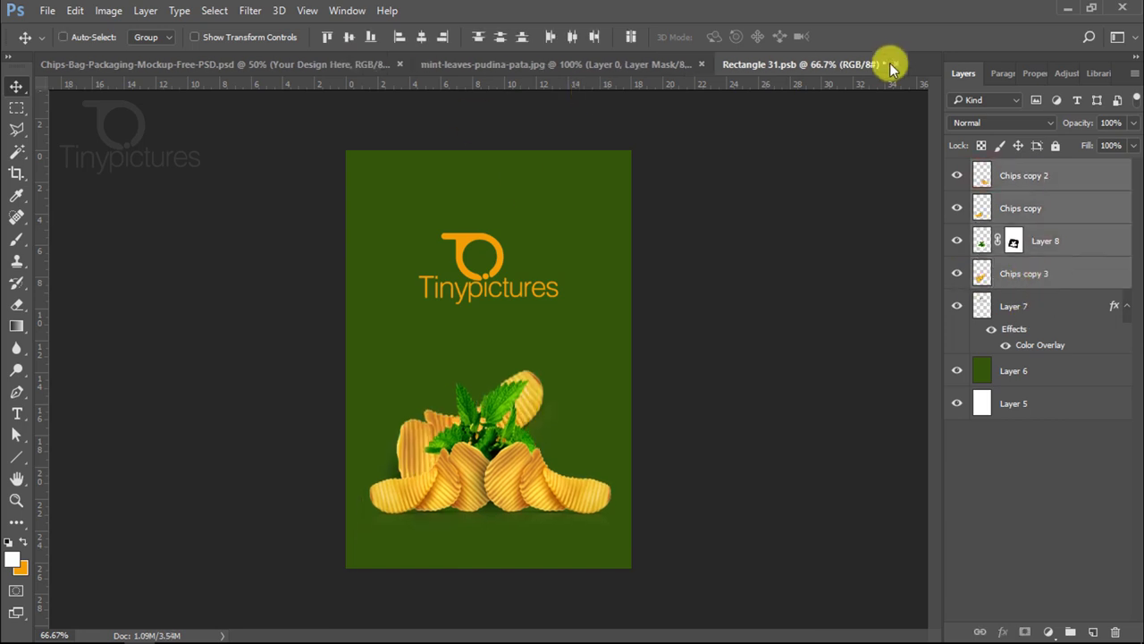
click(889, 64)
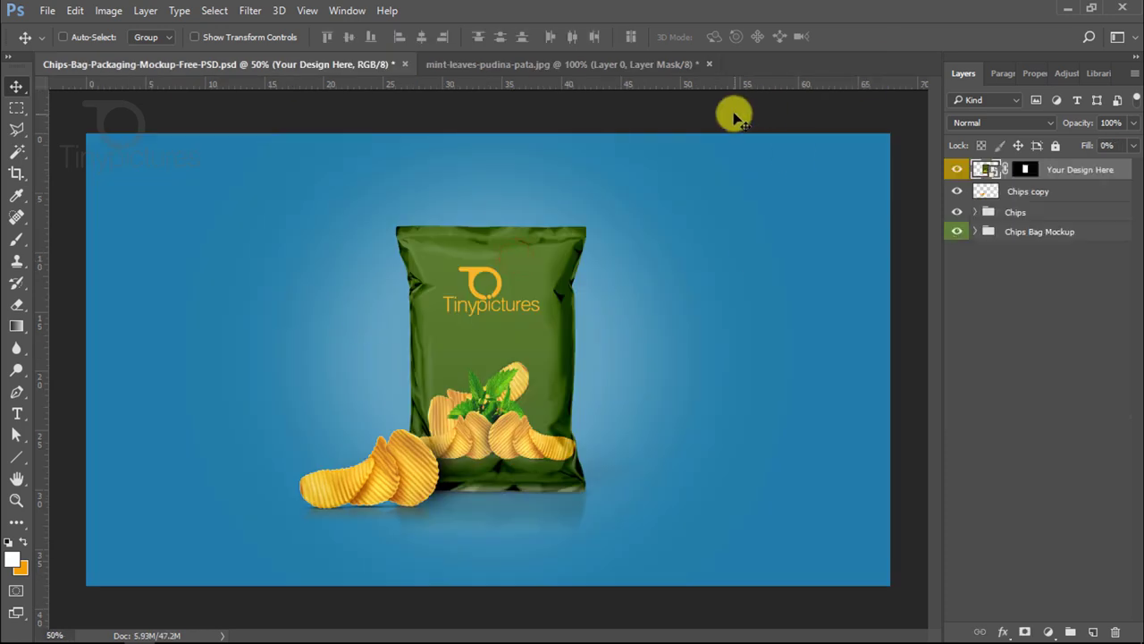
double_click(990, 177)
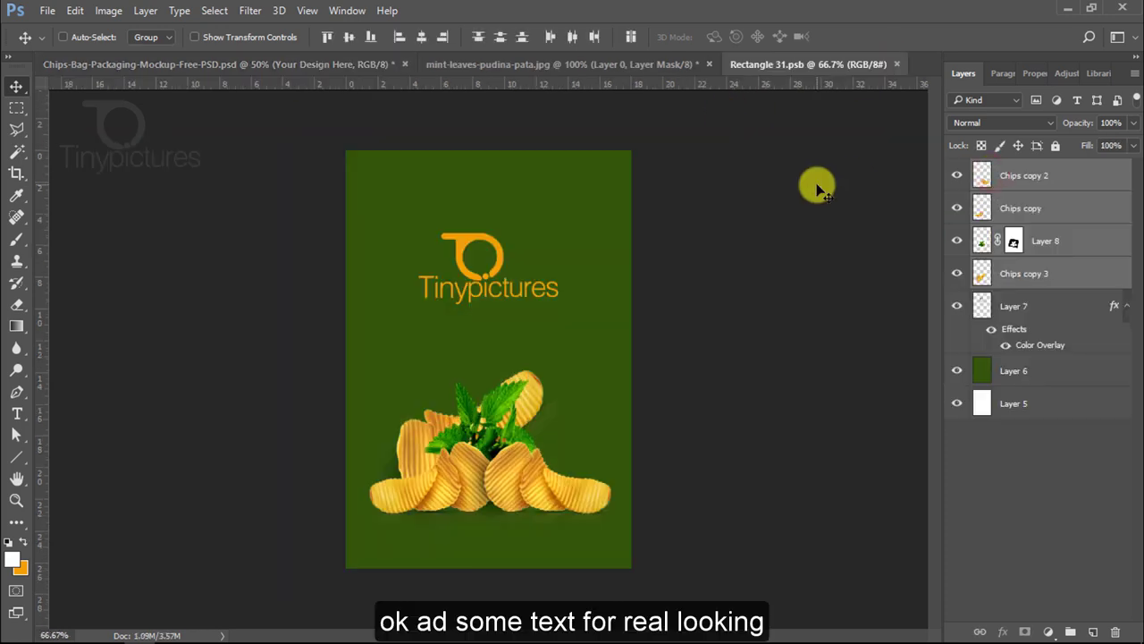
Step: Add a PREMIUM POTATO CHIPS text line just beneath the Tinypictures logo
click(16, 413)
click(415, 343)
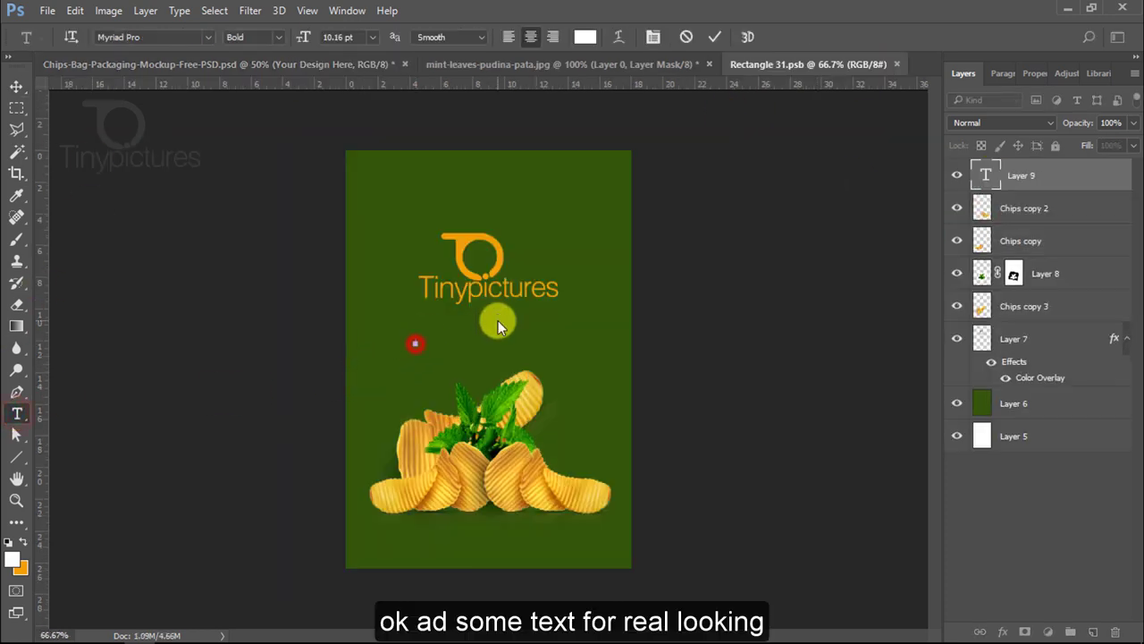
key(ctrl+plus)
key(ctrl+plus)
text(PREMIMUM POT)
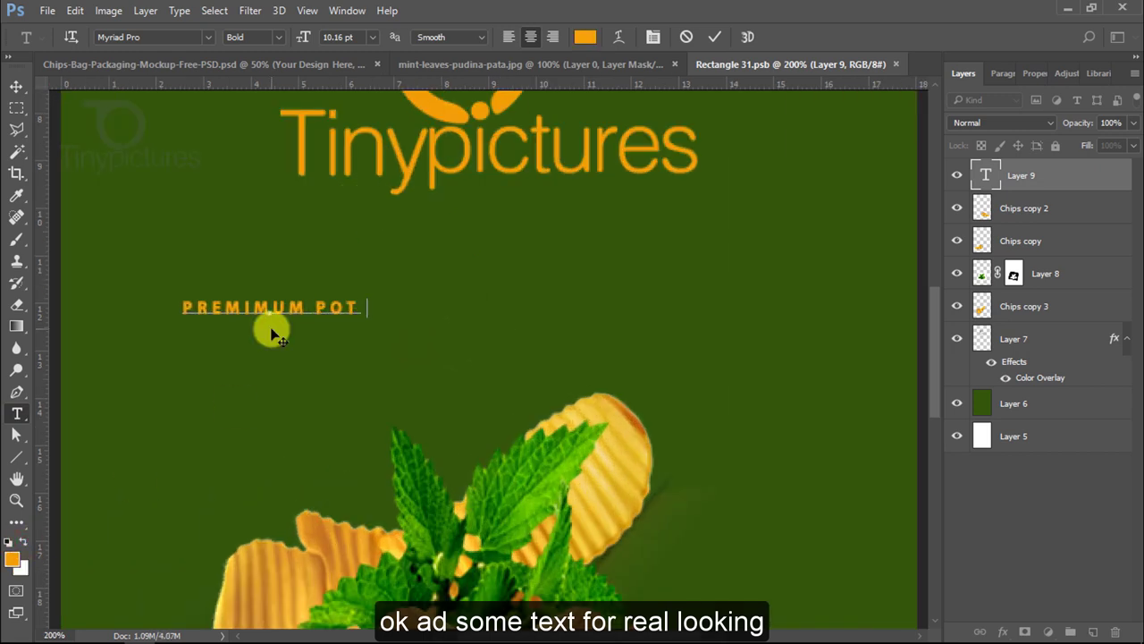
text(ATO CHIPS)
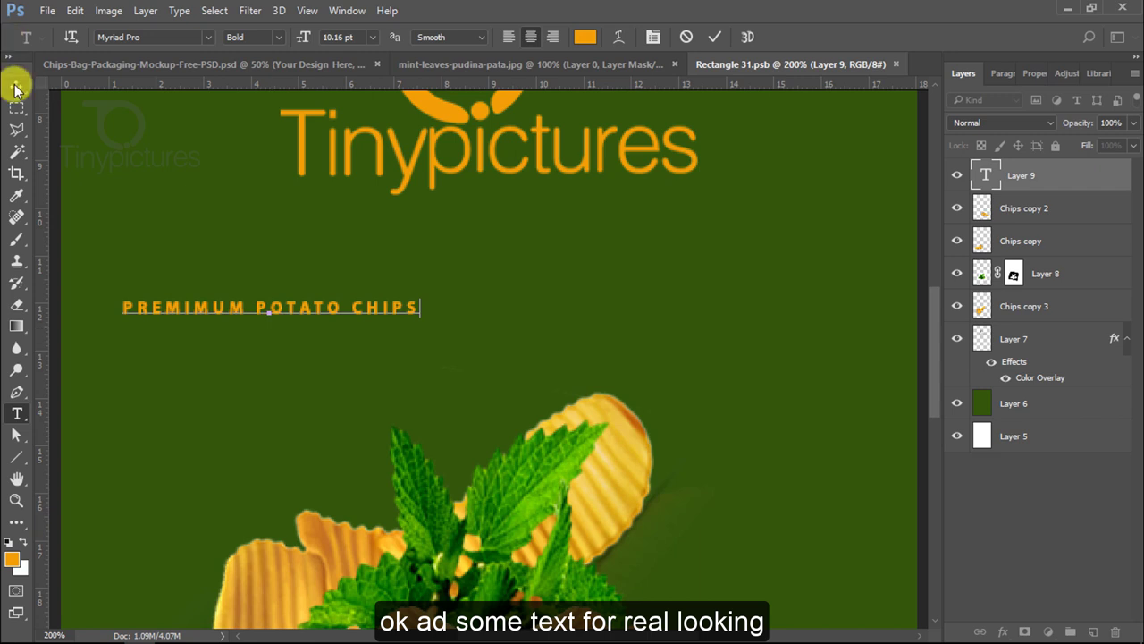
click(16, 87)
drag(411, 310, 603, 221)
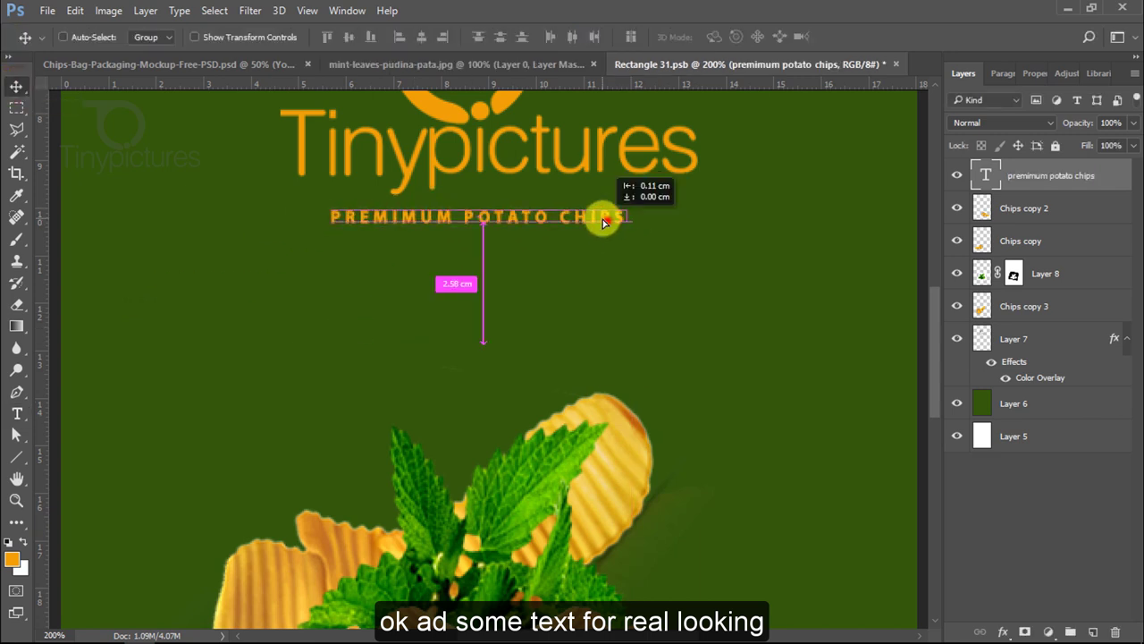
Step: Resize the PREMIUM POTATO CHIPS text to 16 pt and centre it under the logo
click(16, 413)
drag(331, 216, 629, 217)
click(372, 37)
click(364, 214)
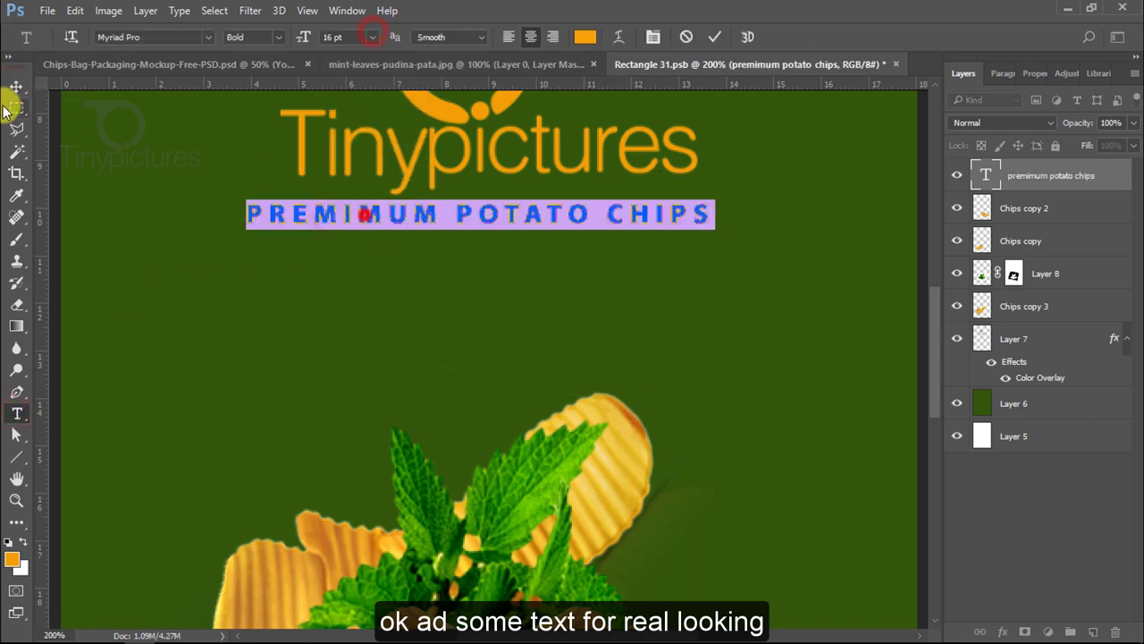
click(16, 86)
drag(515, 218, 525, 225)
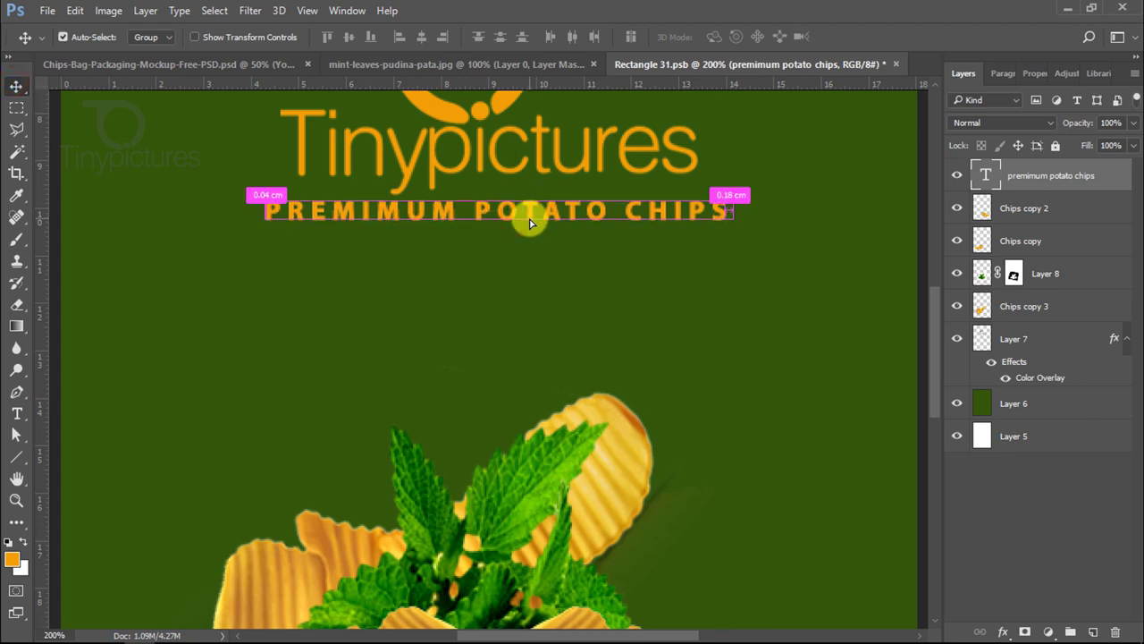
Step: Save and close Rectangle 31.psb, then select the Chips Bag Mockup group
key(ctrl+minus)
click(899, 64)
key(Return)
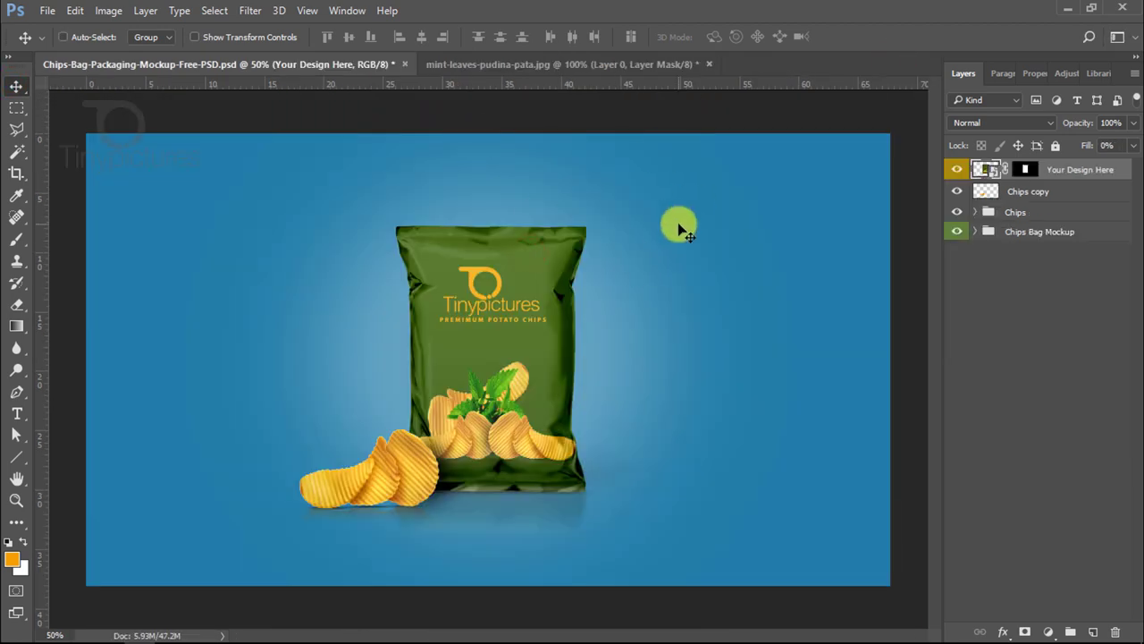
click(1005, 232)
Step: Change the Background Color fill to green hex 33590c
click(956, 232)
click(975, 232)
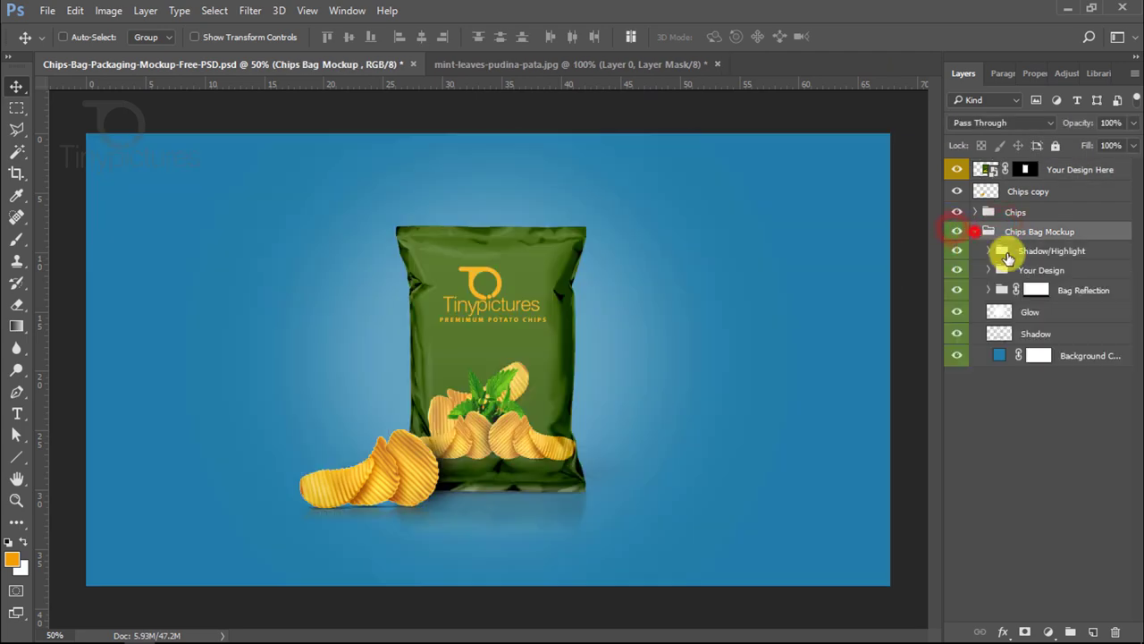
click(1063, 355)
double_click(999, 356)
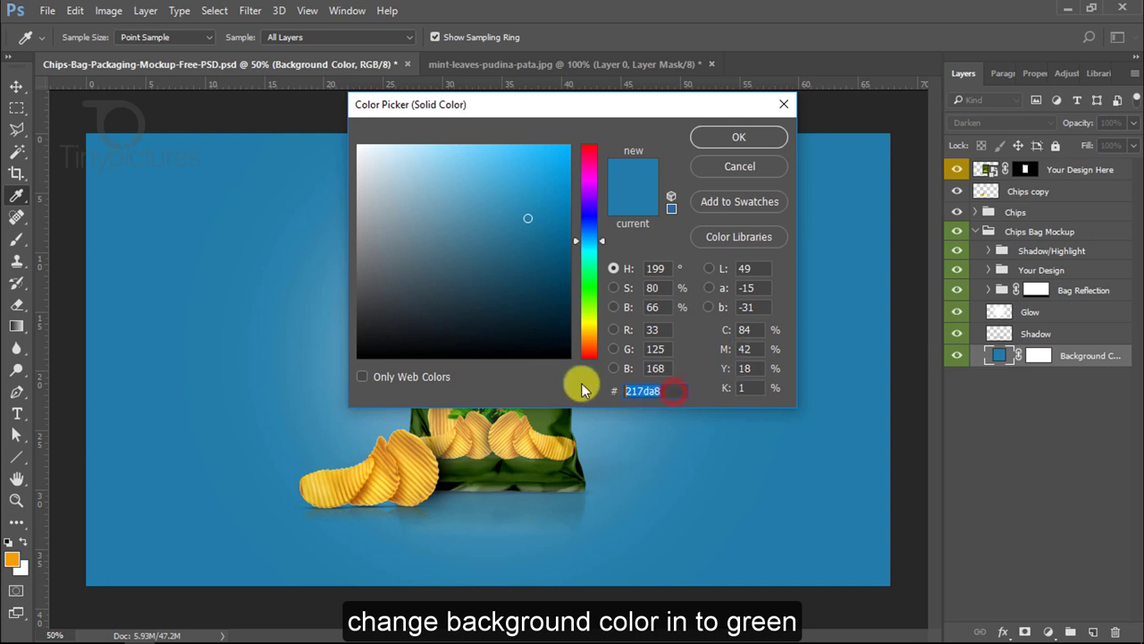
text(33590)
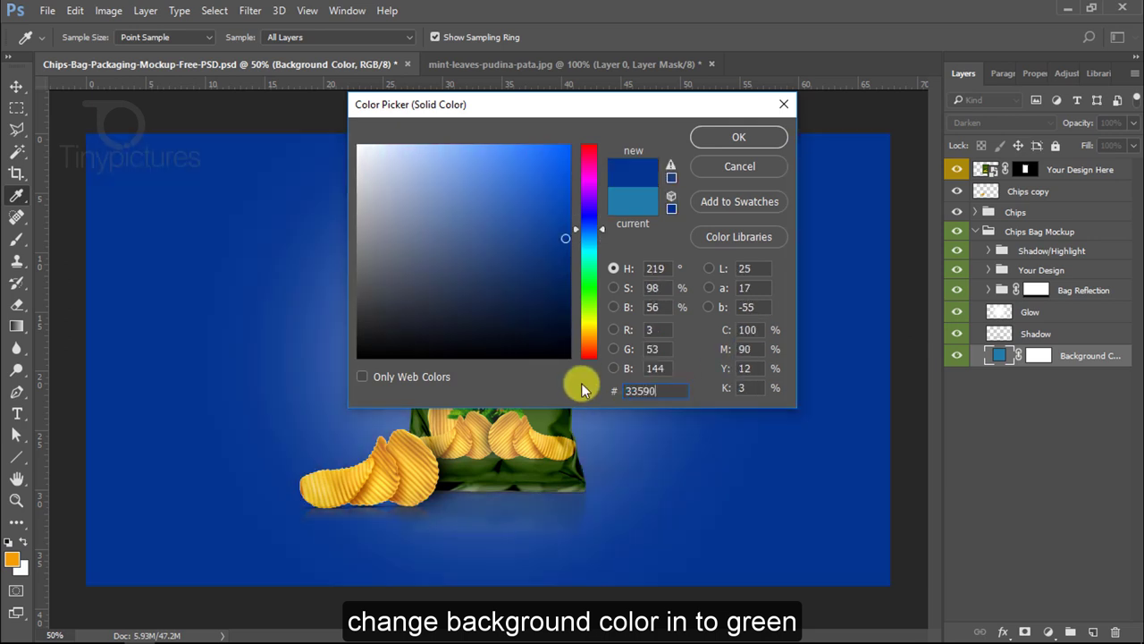
text(c)
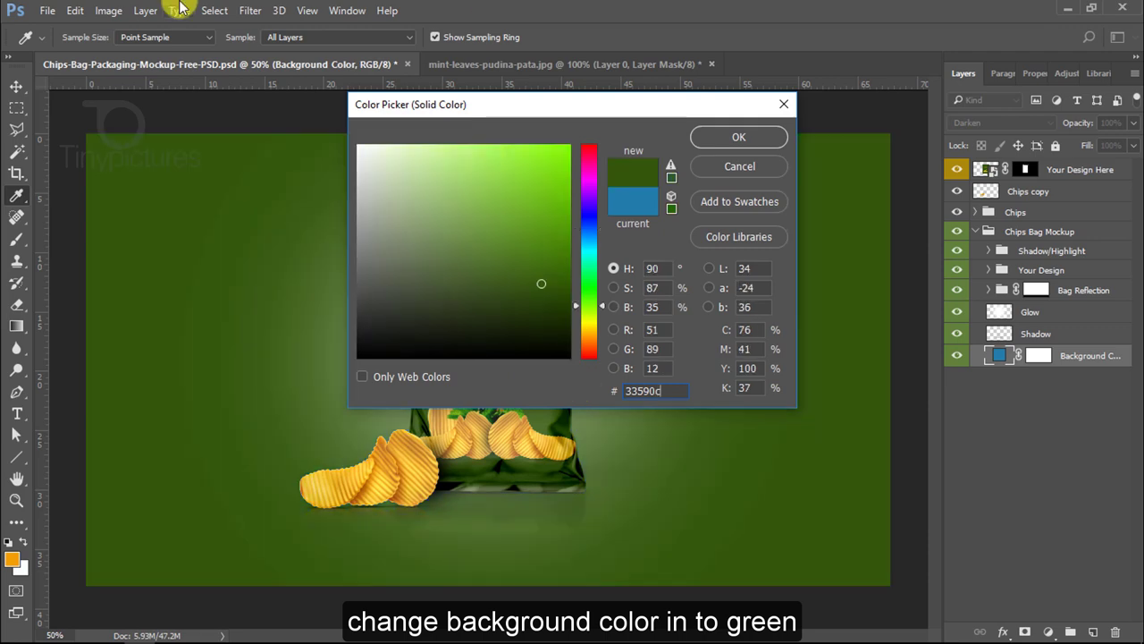
mouse_move(463, 104)
mouse_down()
mouse_move(700, 131)
mouse_move(273, 131)
mouse_up()
click(598, 162)
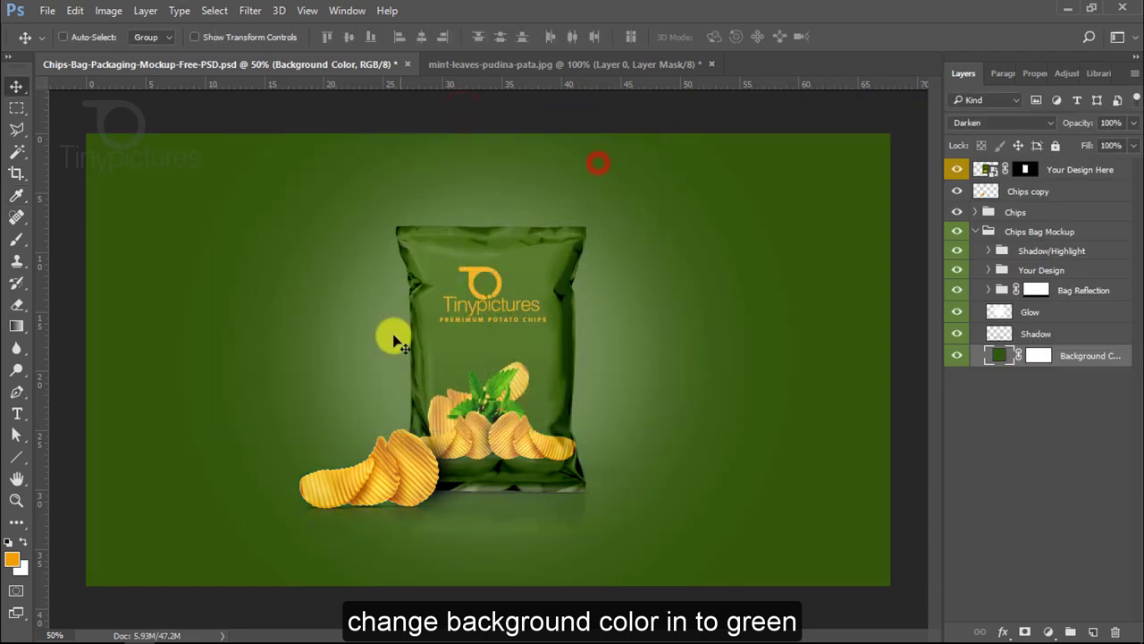
Step: Lower the Glow layer opacity to 17% to soften the glow behind the bag
click(1044, 320)
click(957, 311)
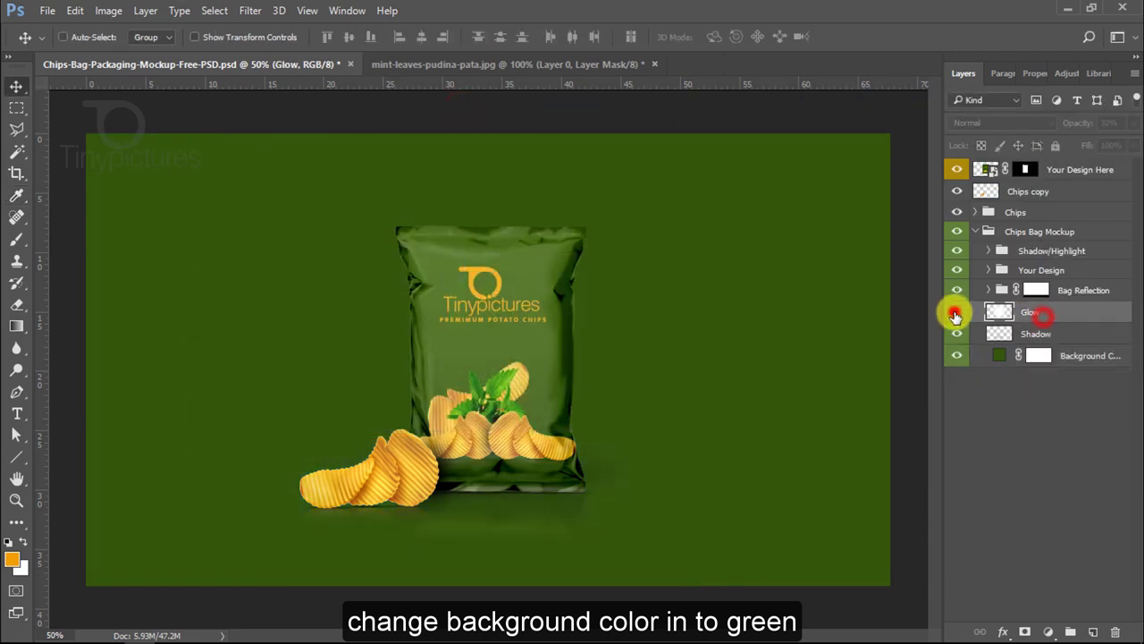
click(957, 311)
click(1069, 126)
drag(1069, 125, 1061, 127)
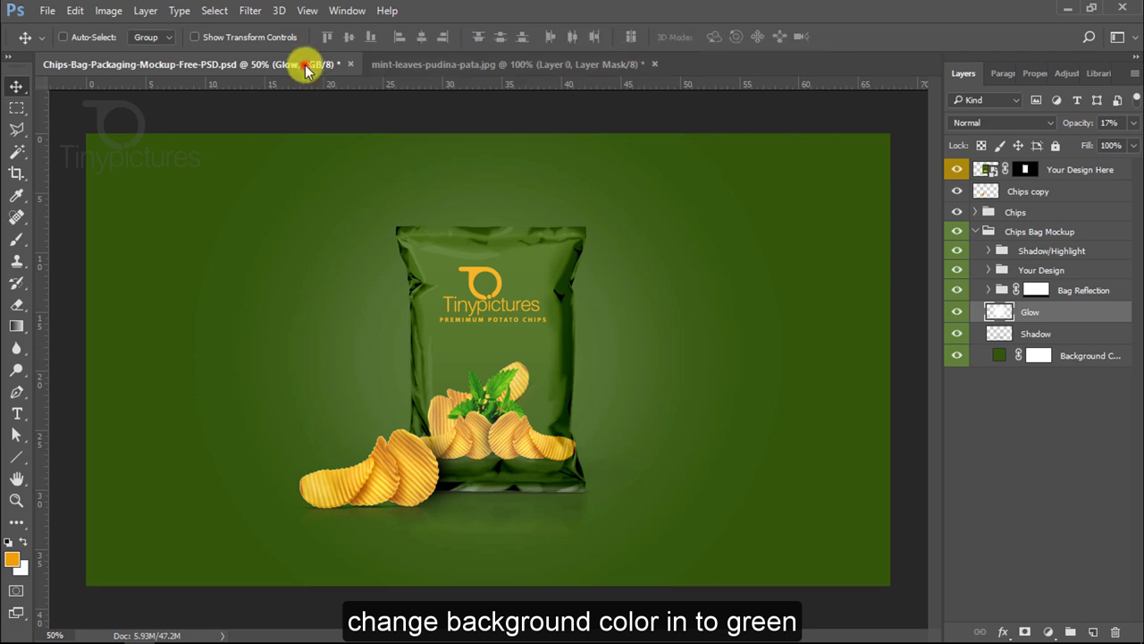
Step: Reopen the Your Design Here smart object contents for editing
click(305, 65)
click(1051, 170)
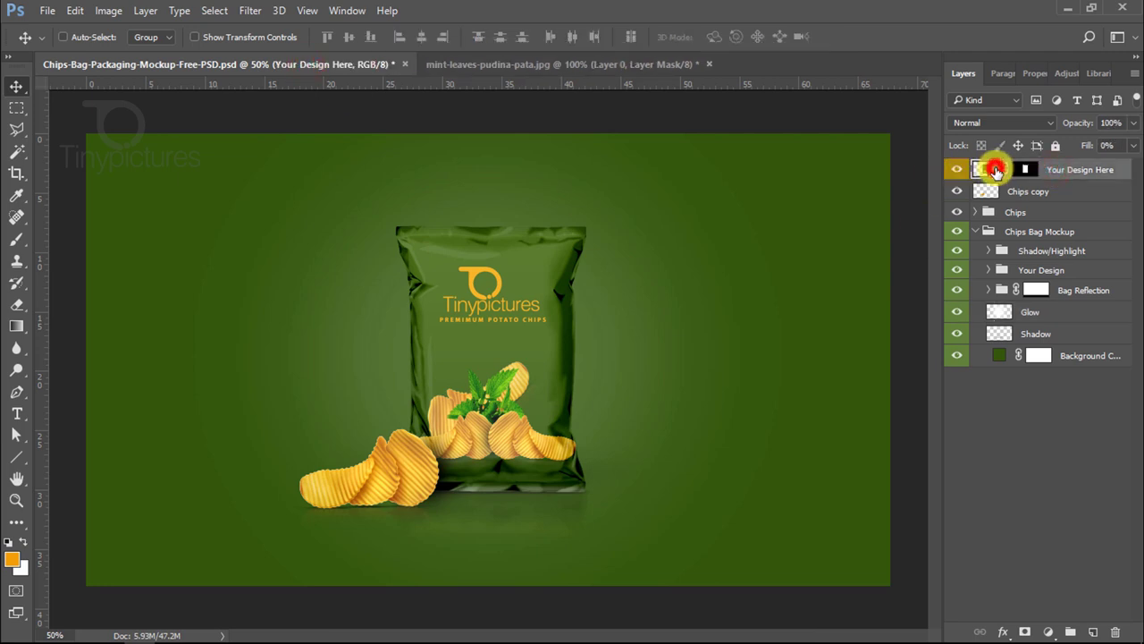
double_click(996, 169)
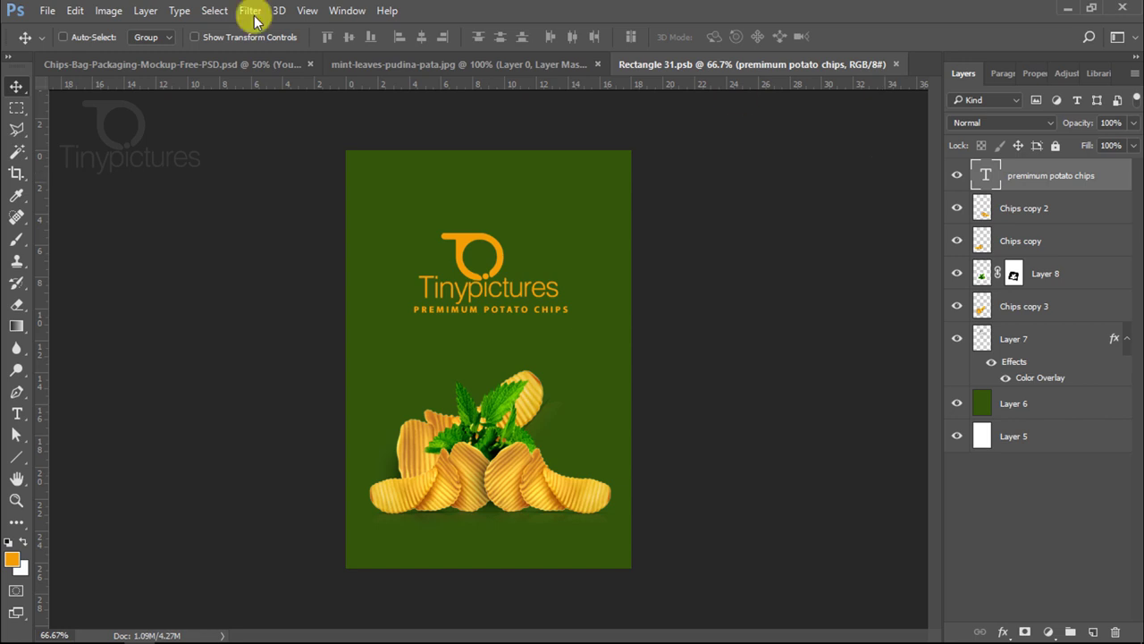
Step: Type the two-line 'Pudina & Sea salt Flavored' text under the tagline
click(17, 414)
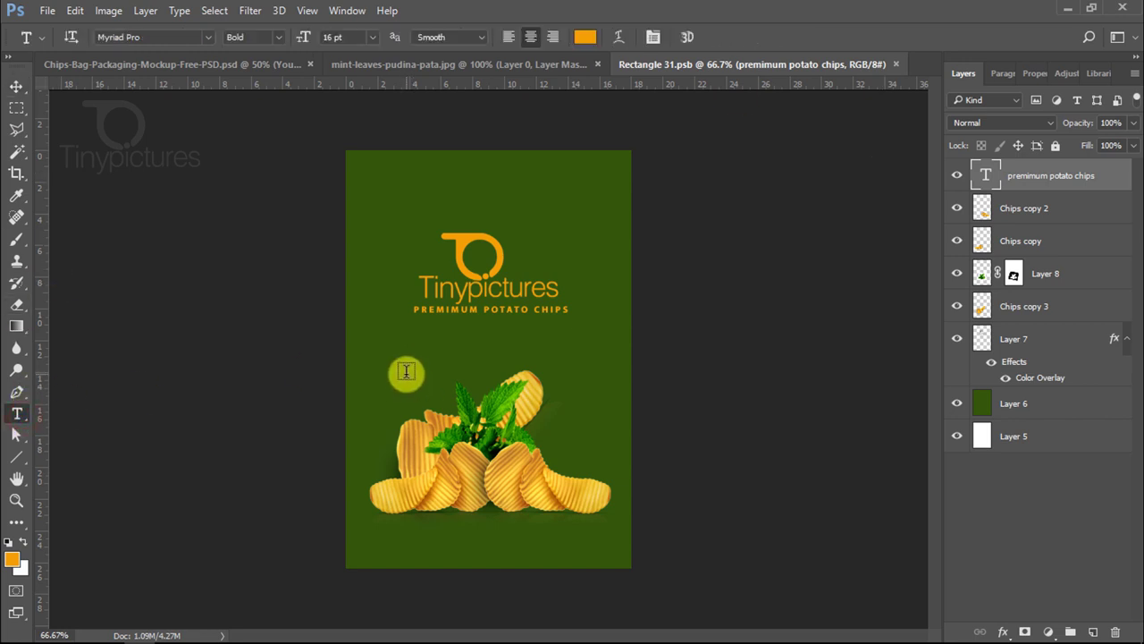
click(406, 371)
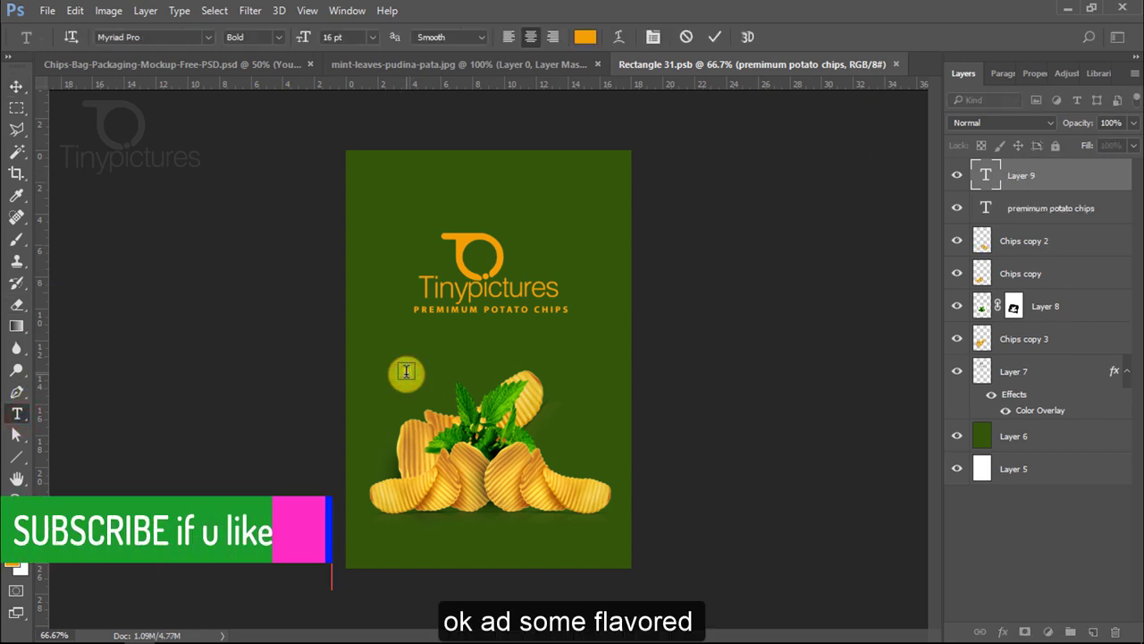
key(ctrl+plus)
key(ctrl+plus)
key(ctrl+plus)
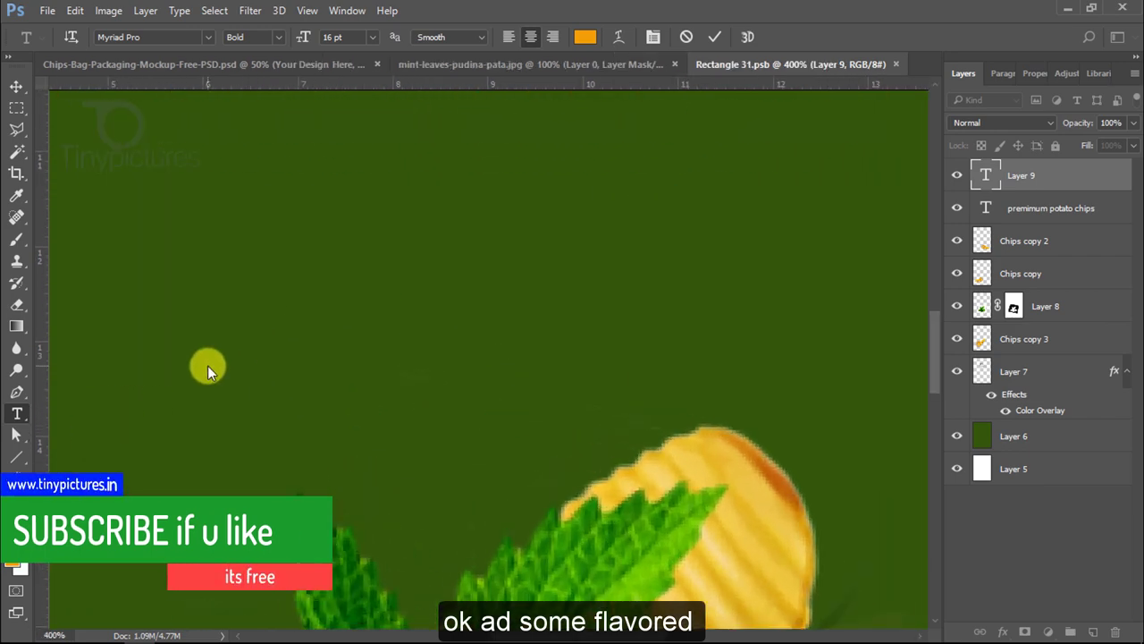
text(Pudina)
double_click(513, 233)
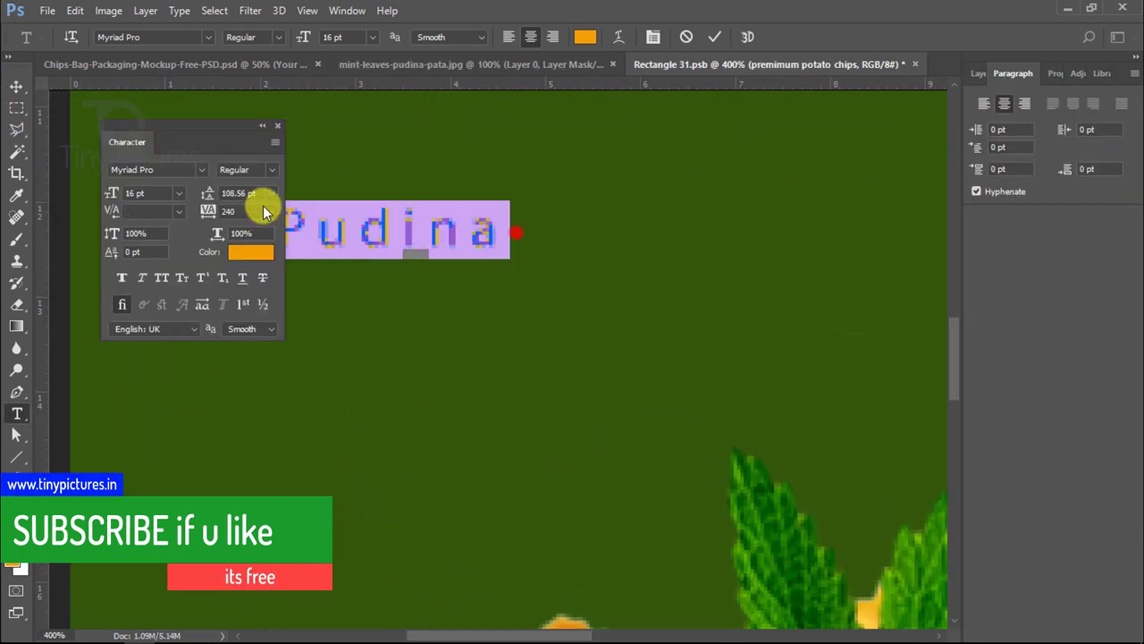
click(460, 231)
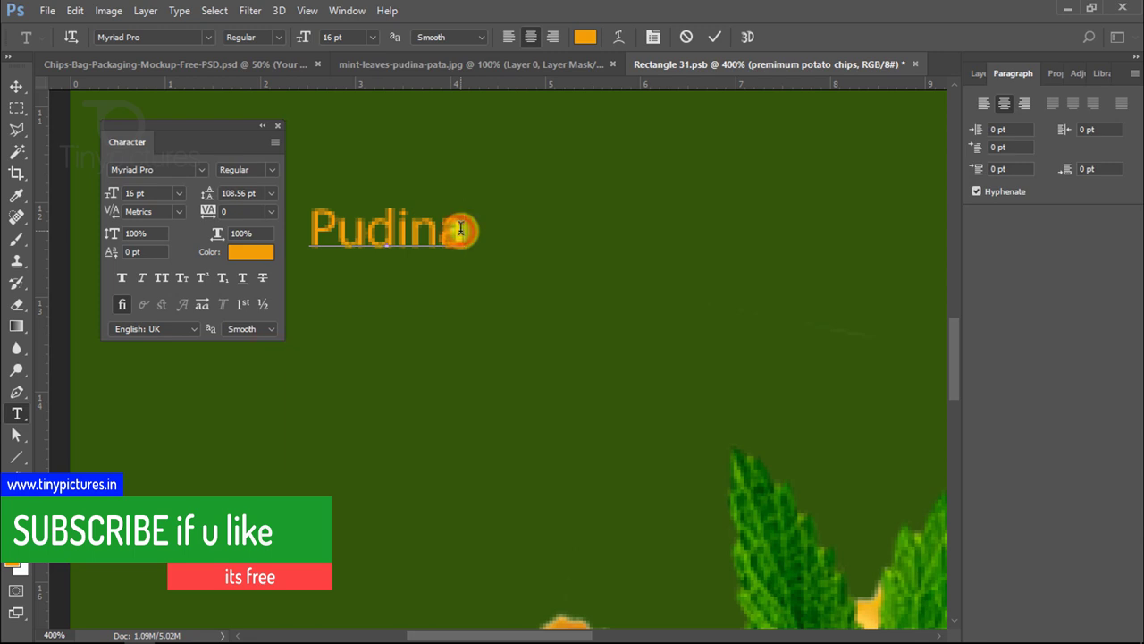
text(& Sea sa)
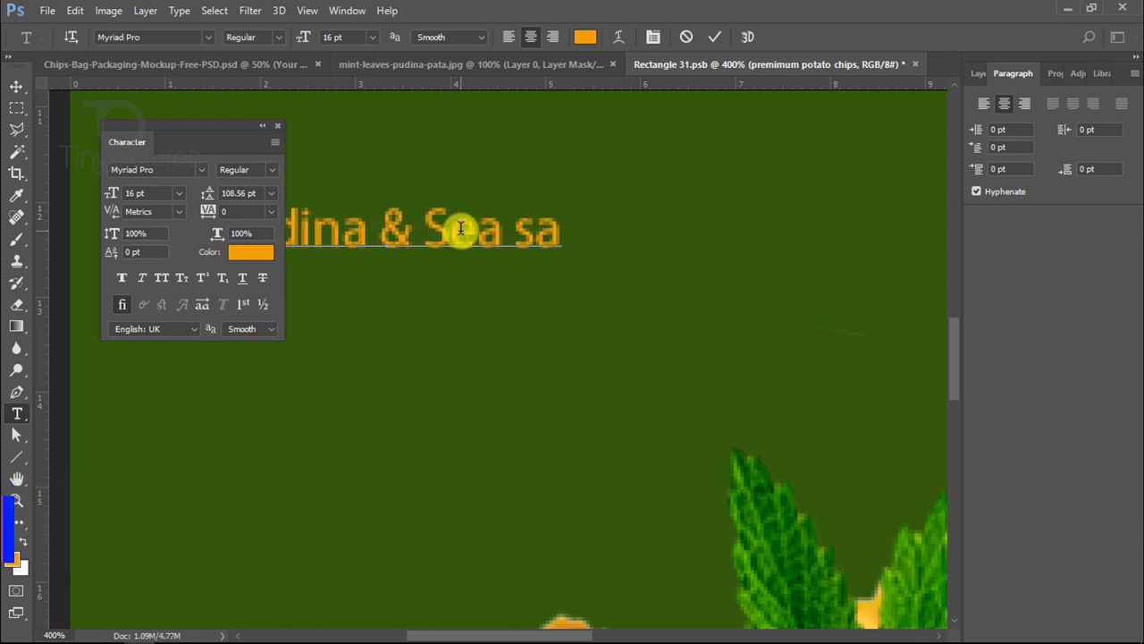
text(lt)
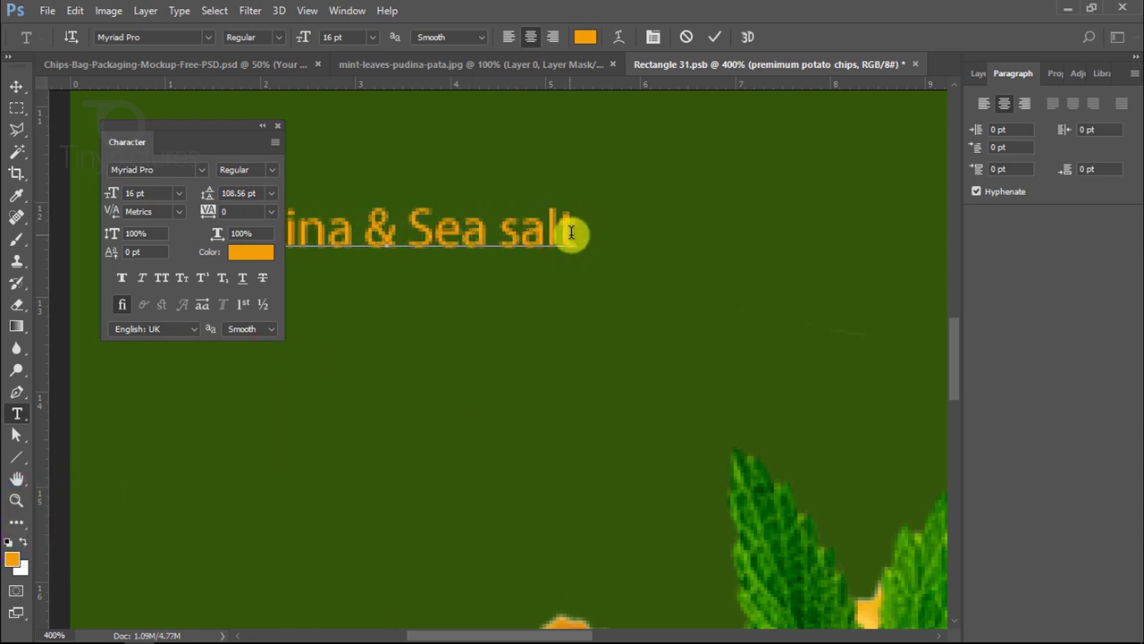
click(271, 194)
click(280, 291)
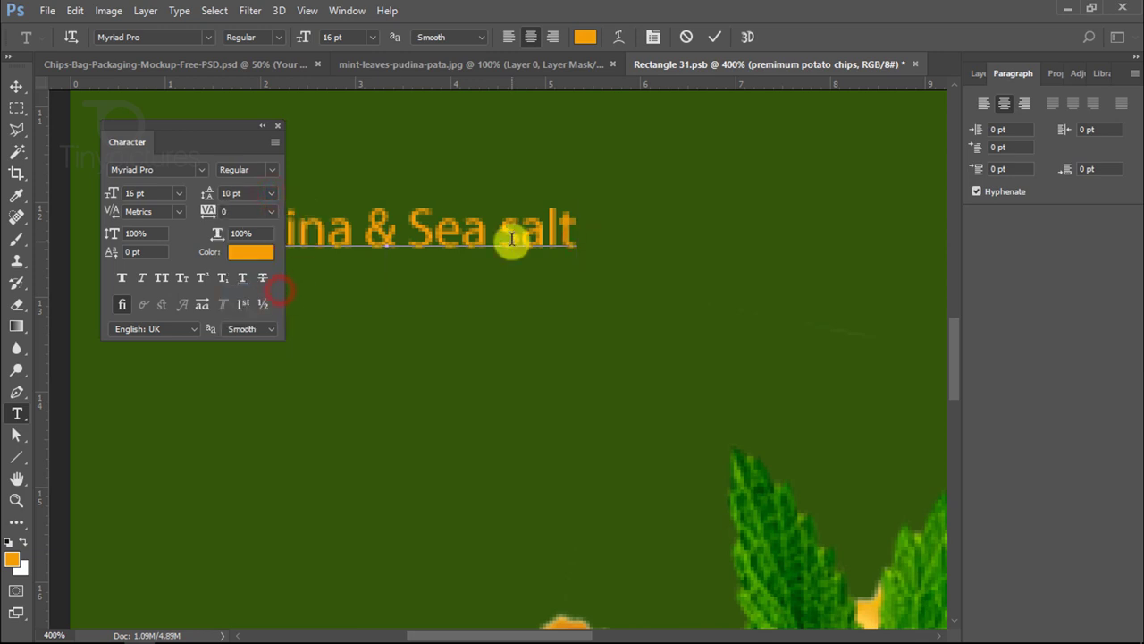
text(Flavore)
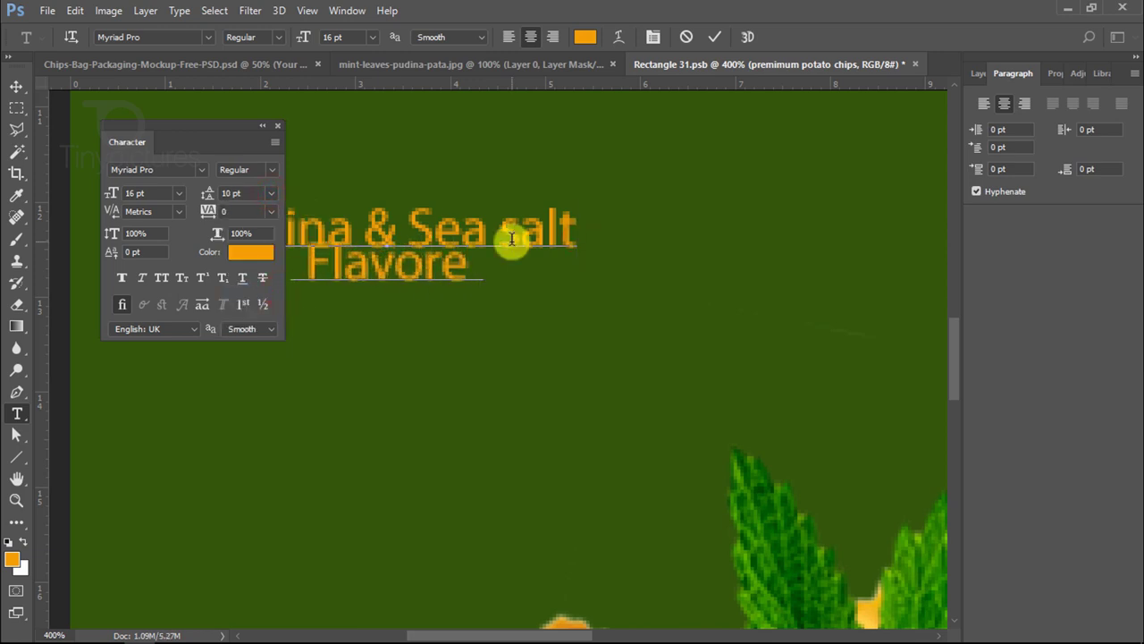
text(d)
Step: Set the flavor text's line spacing to 14 pt and commit it
drag(478, 273, 268, 196)
click(270, 193)
click(267, 332)
click(270, 193)
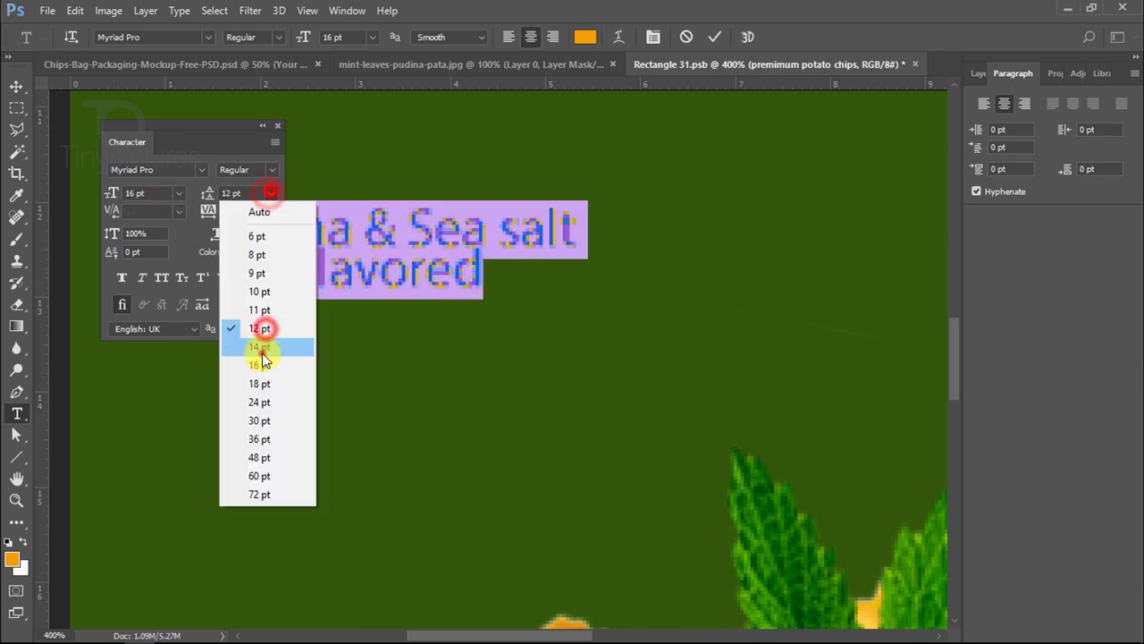
click(259, 365)
click(270, 193)
click(259, 347)
key(ctrl+Return)
key(v)
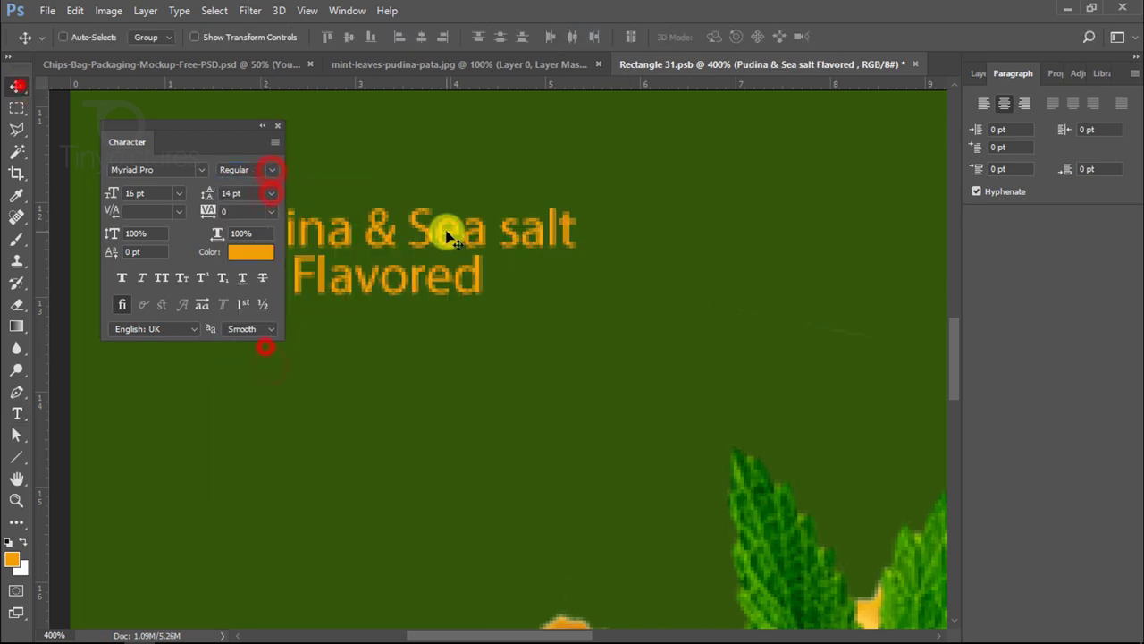
key(ctrl+0)
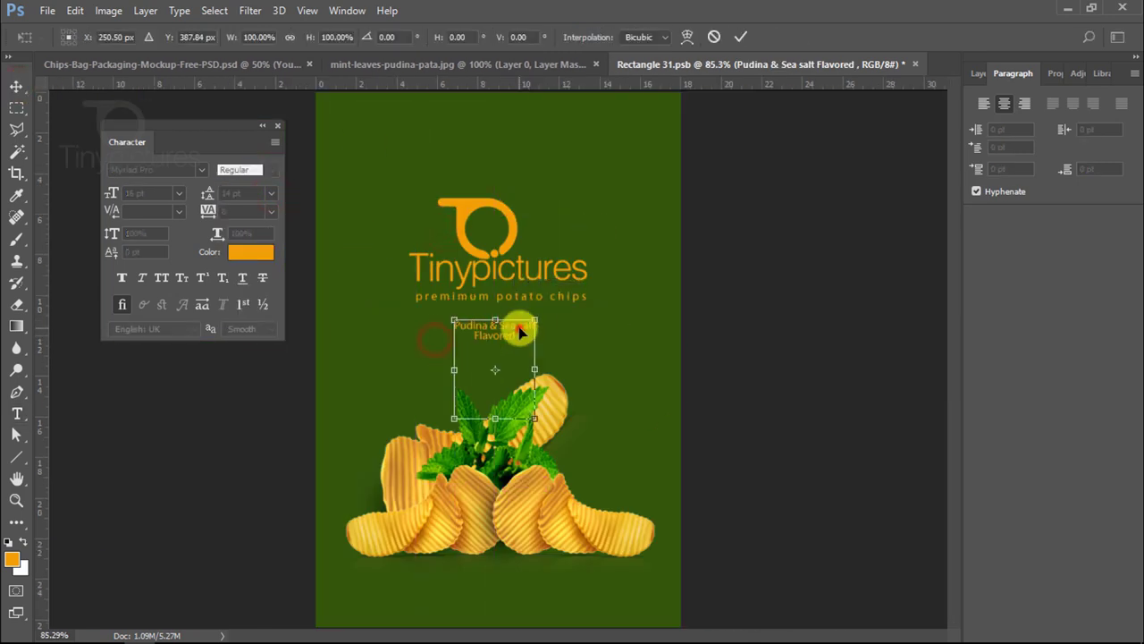
Step: Enlarge the flavor text with Free Transform and position it under the tagline
click(16, 413)
click(515, 337)
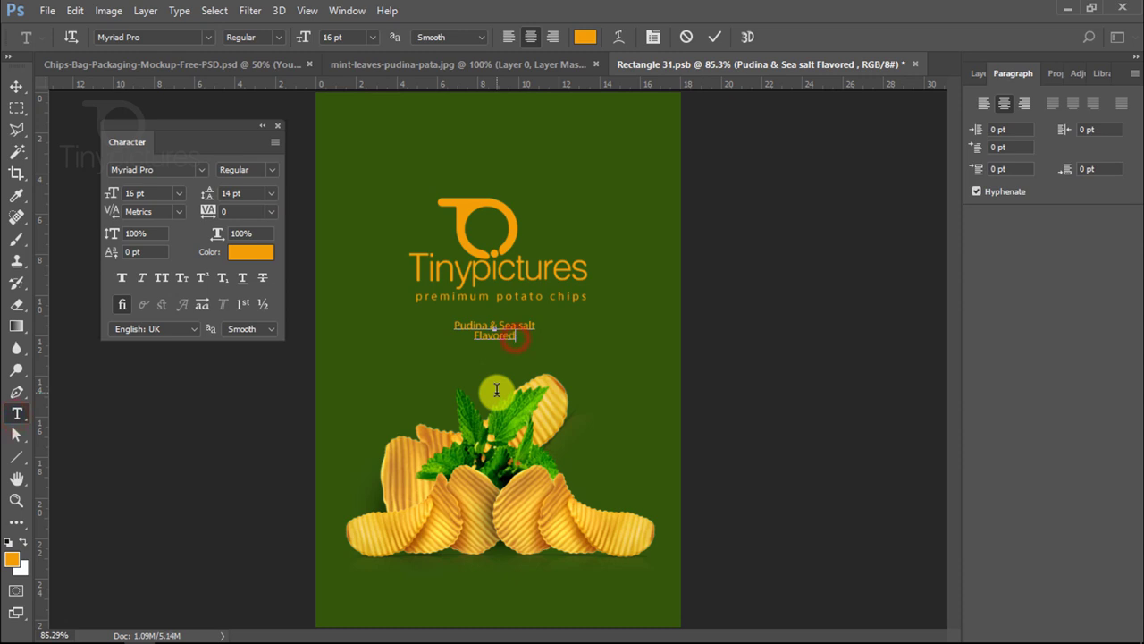
click(16, 85)
key(ctrl+t)
drag(569, 300, 582, 292)
drag(534, 324, 559, 326)
key(Return)
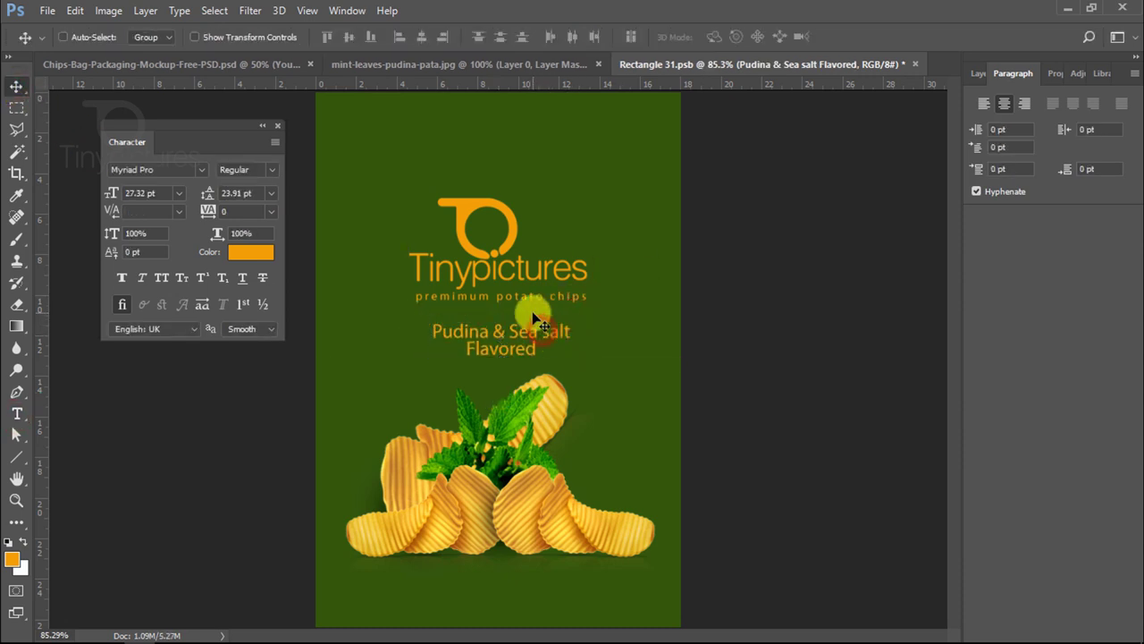
Step: Centre the text layers horizontally over the chips, then save and close the design
click(976, 76)
shift+click(1033, 368)
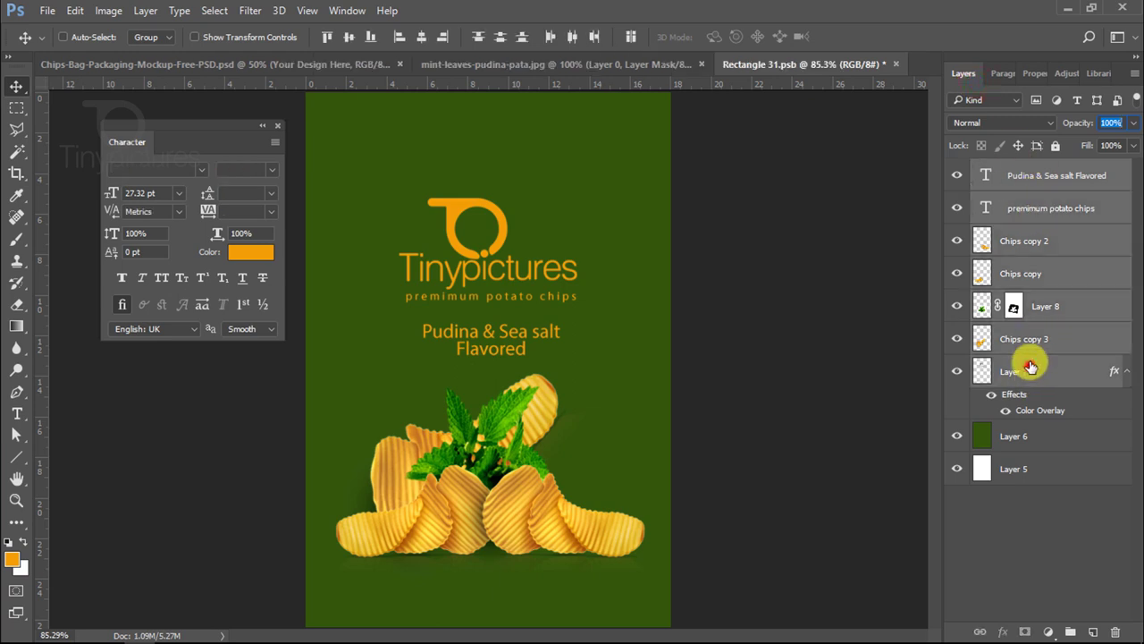
click(421, 37)
click(1041, 206)
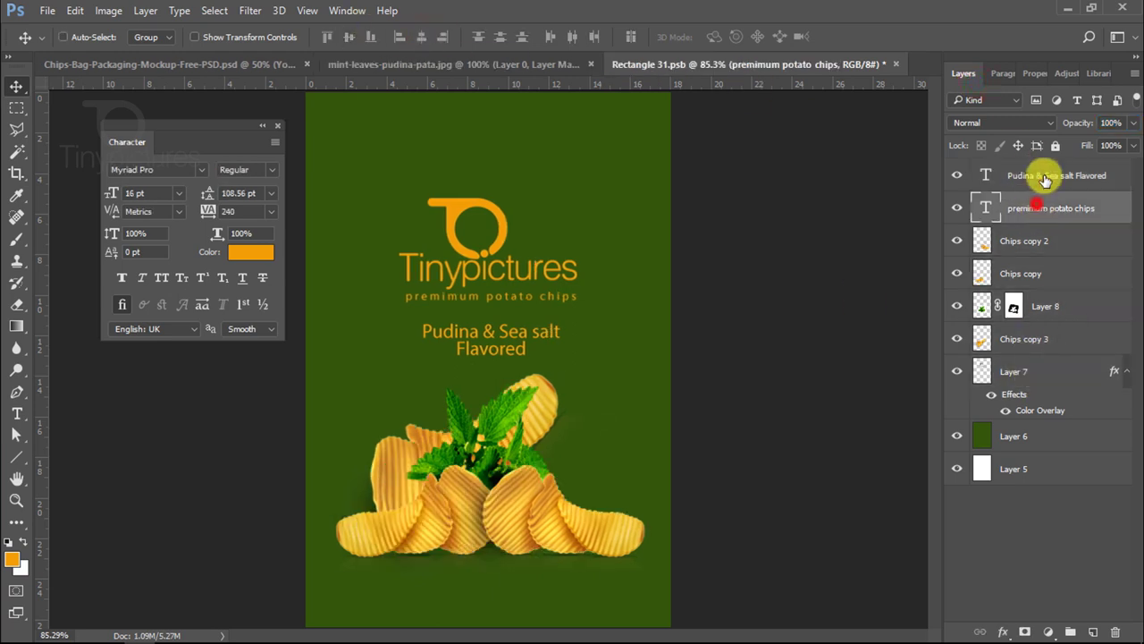
shift+click(1037, 177)
ctrl+click(1042, 370)
click(421, 37)
click(1048, 175)
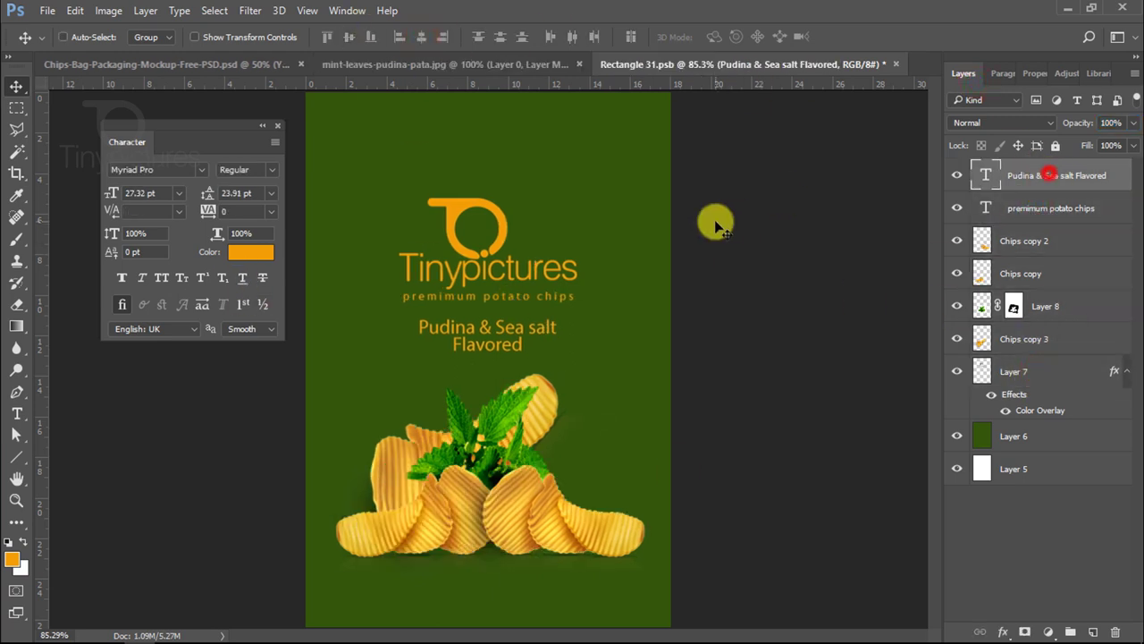
click(898, 64)
key(Return)
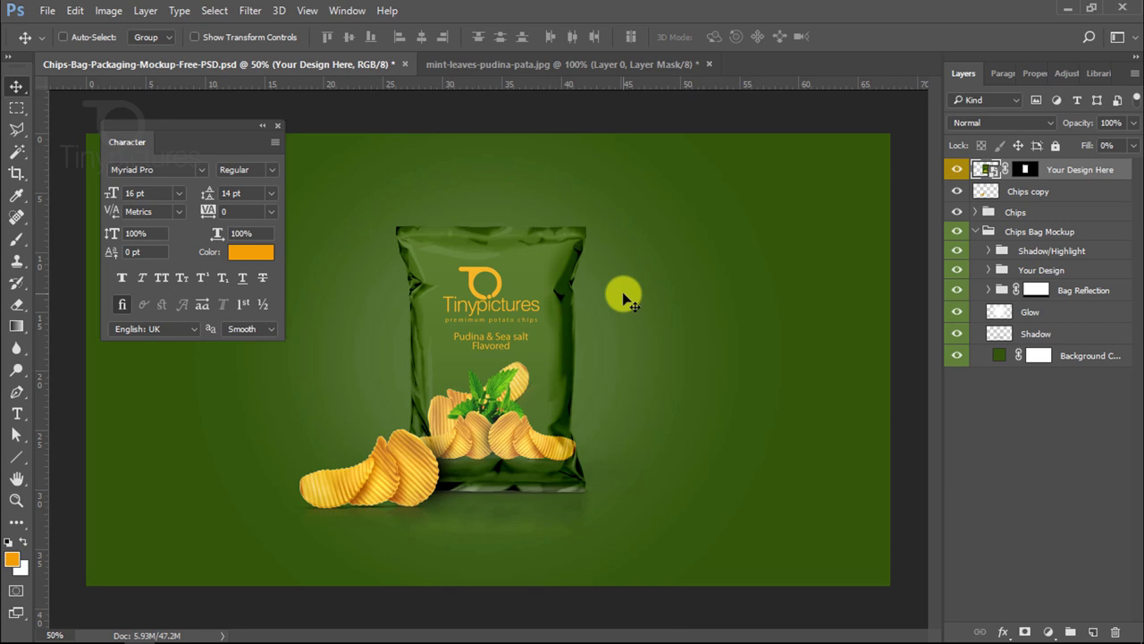
Step: Reopen the Your Design Here artwork from the chips bag mockup
click(609, 63)
click(339, 63)
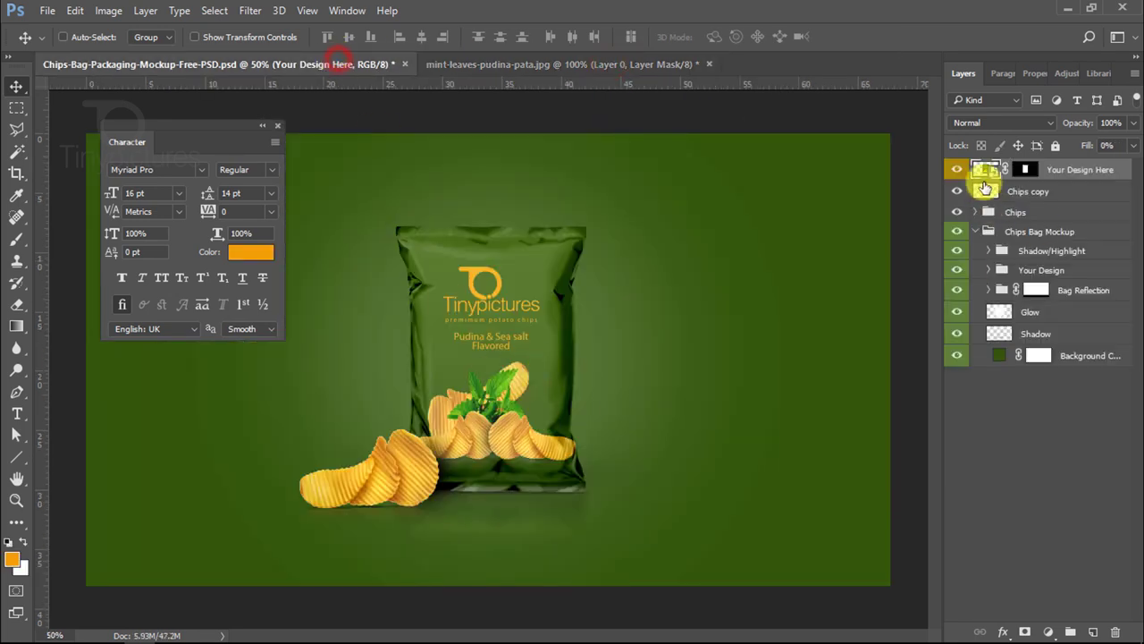
double_click(987, 170)
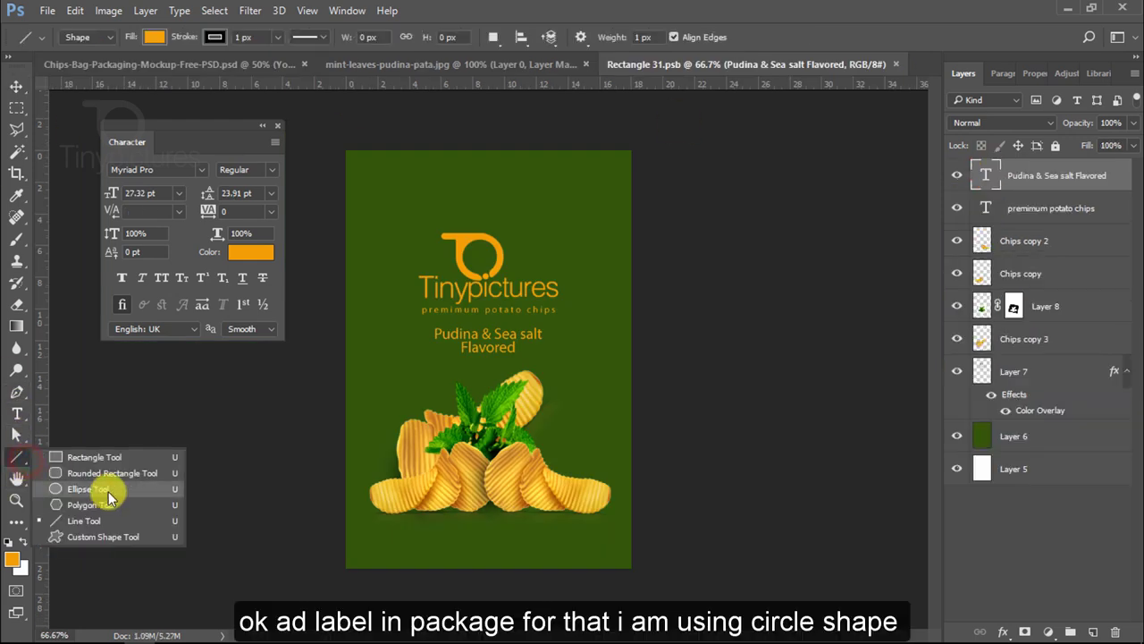
Step: Draw an orange circle beside the mint leaves and scale it to about three quarters
drag(26, 463, 107, 490)
drag(585, 375, 628, 416)
click(19, 88)
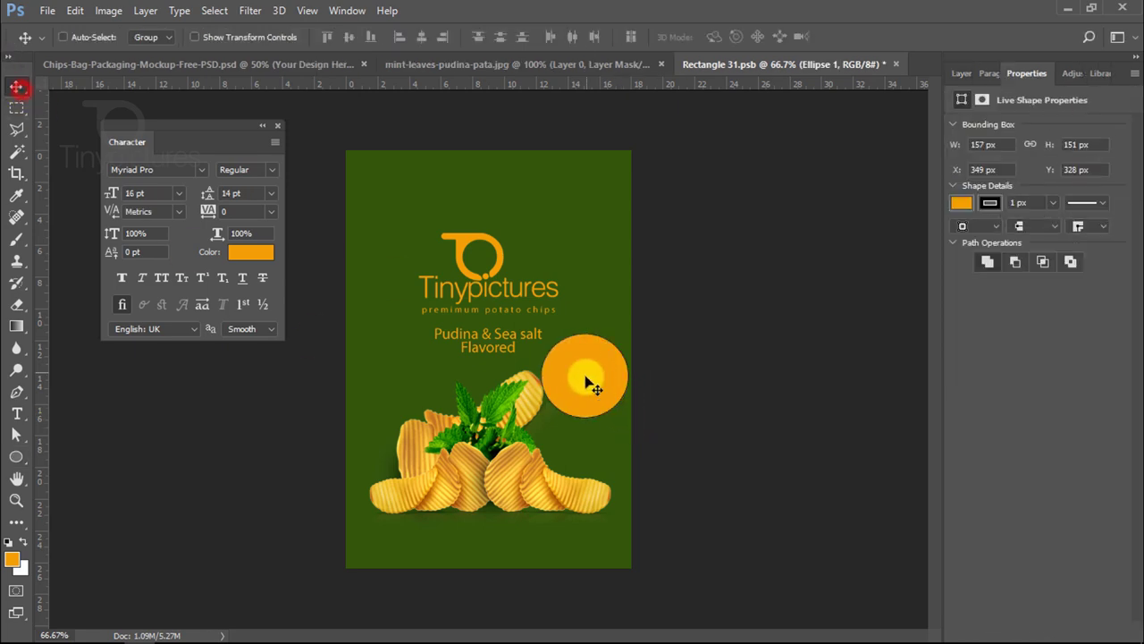
key(ctrl+plus)
key(ctrl+plus)
drag(590, 427, 519, 431)
key(ctrl+t)
drag(629, 290, 596, 323)
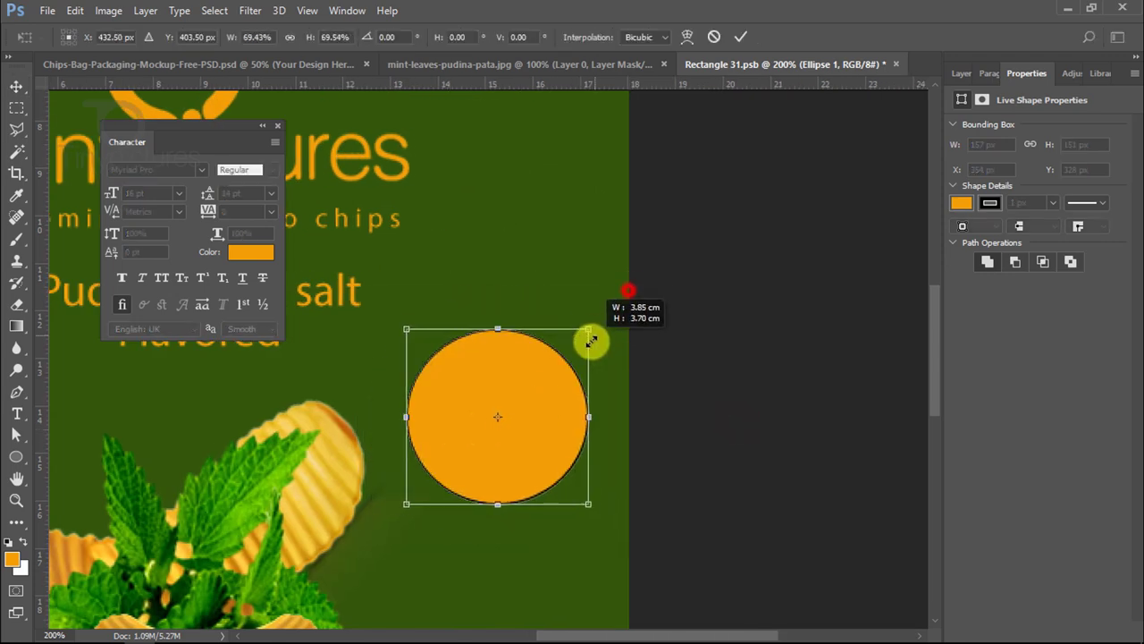
key(Return)
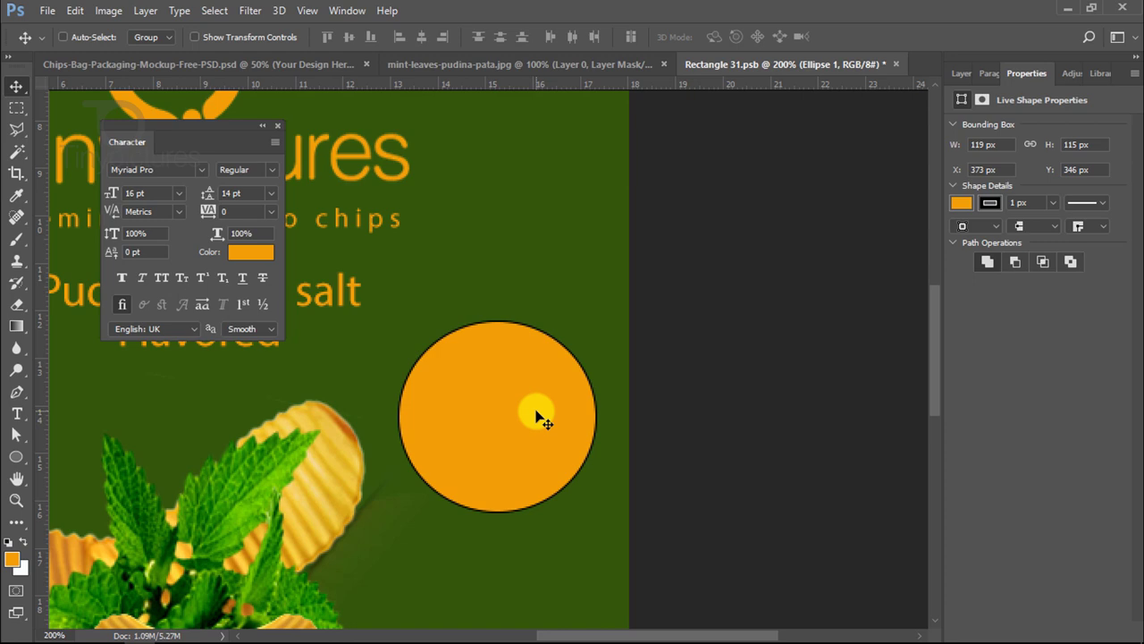
Step: Start an Agency FB text block above the orange circle
click(18, 416)
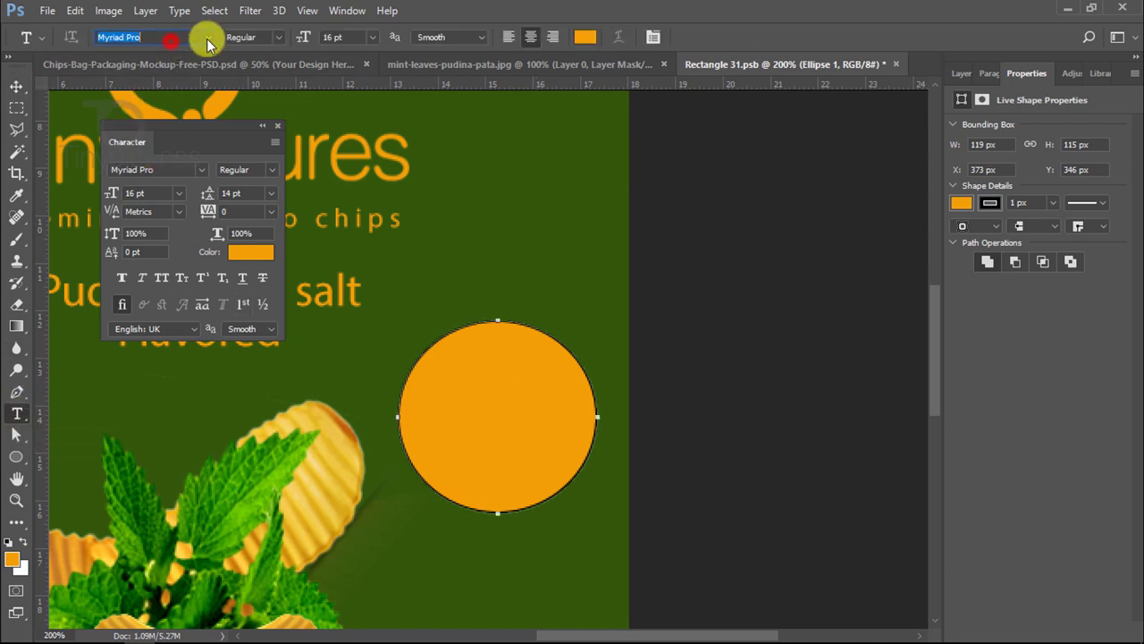
click(207, 37)
click(185, 85)
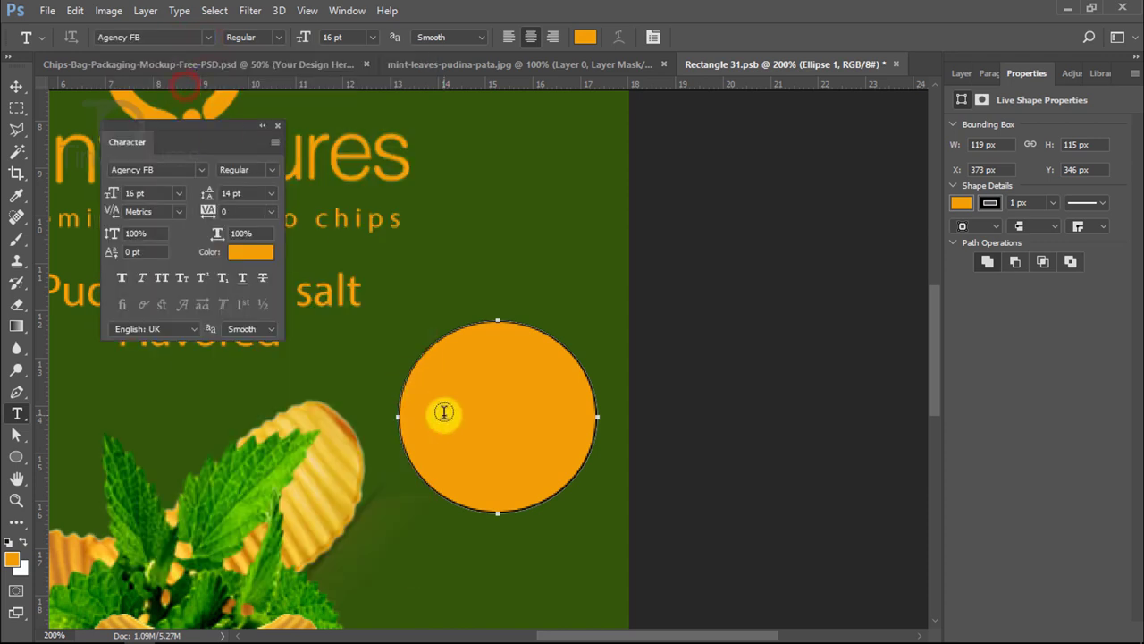
click(437, 261)
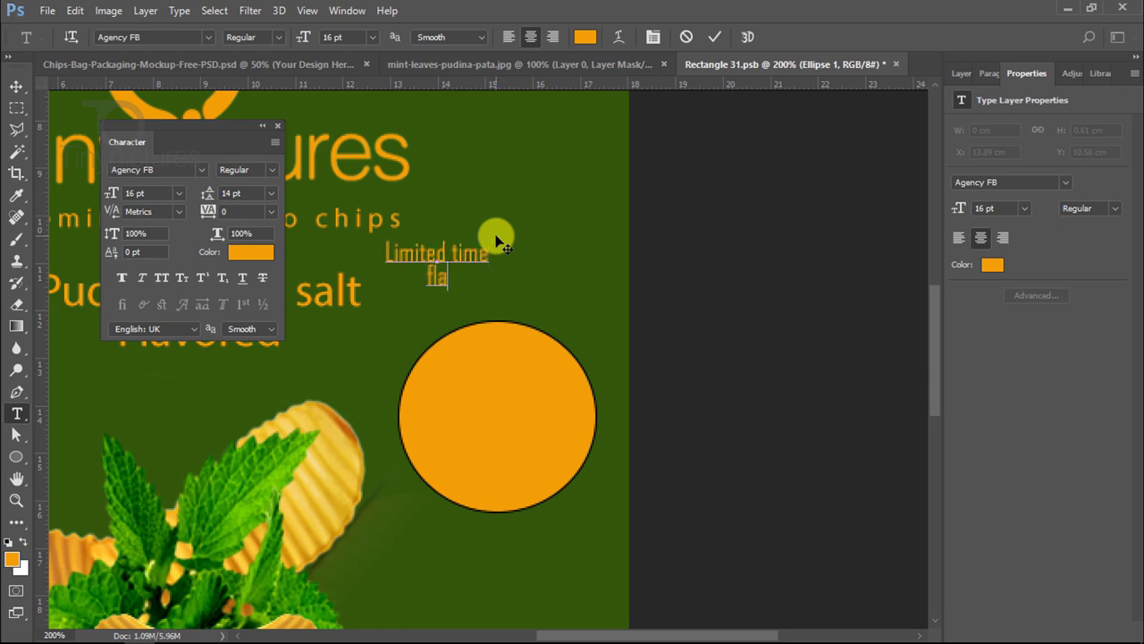
Step: Make the badge text Faux Bold and All Caps, 18 pt with 18 pt leading
key(ctrl+a)
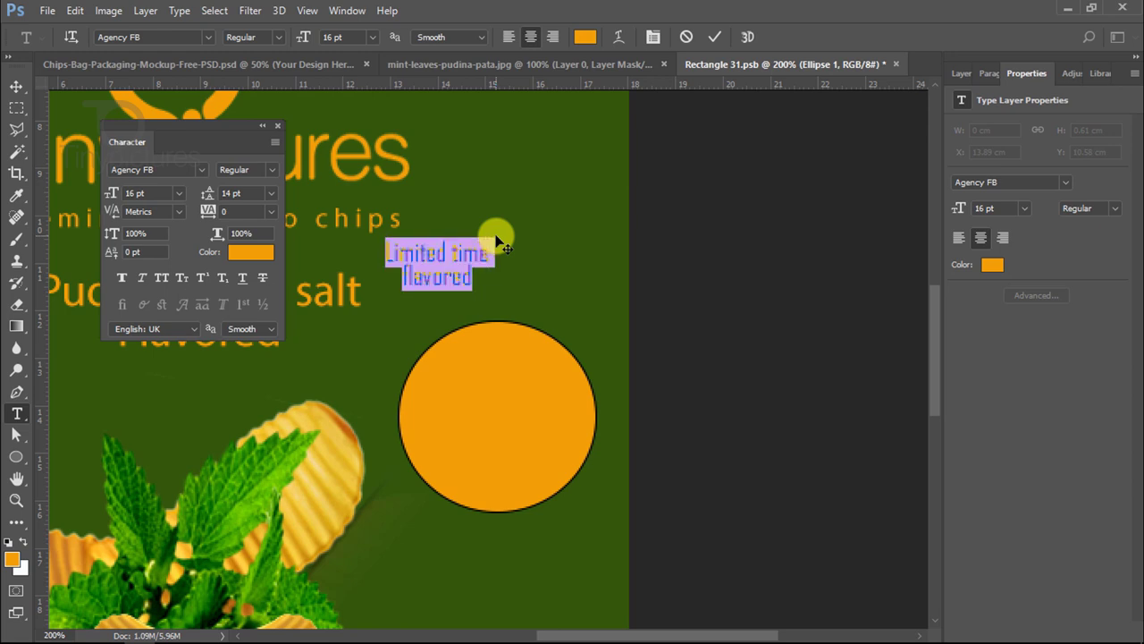
click(123, 278)
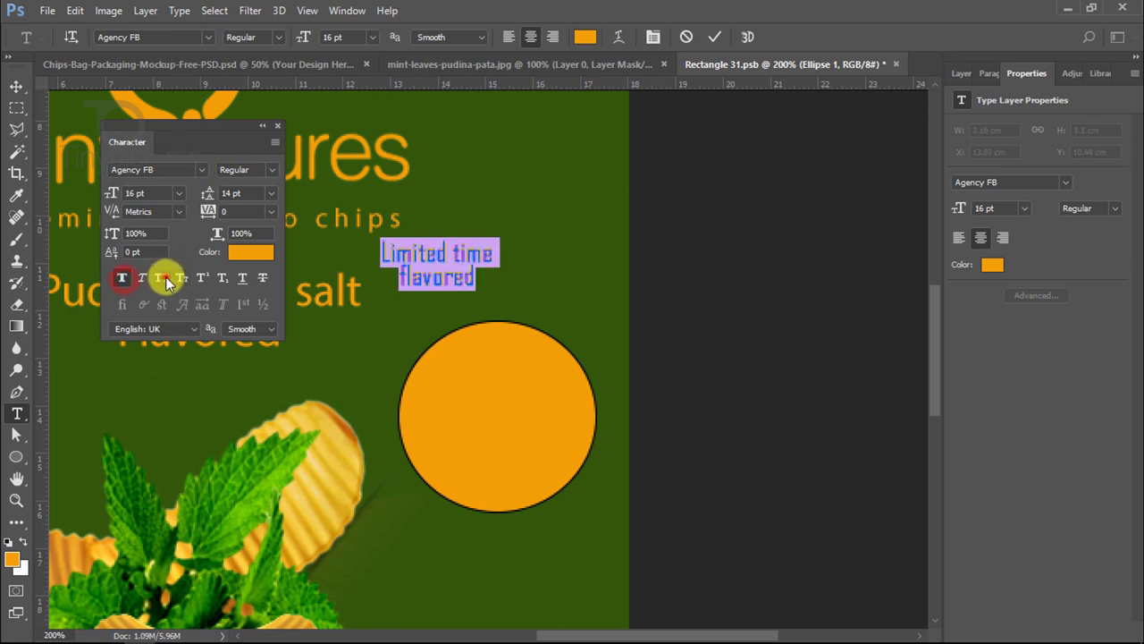
click(164, 279)
click(271, 194)
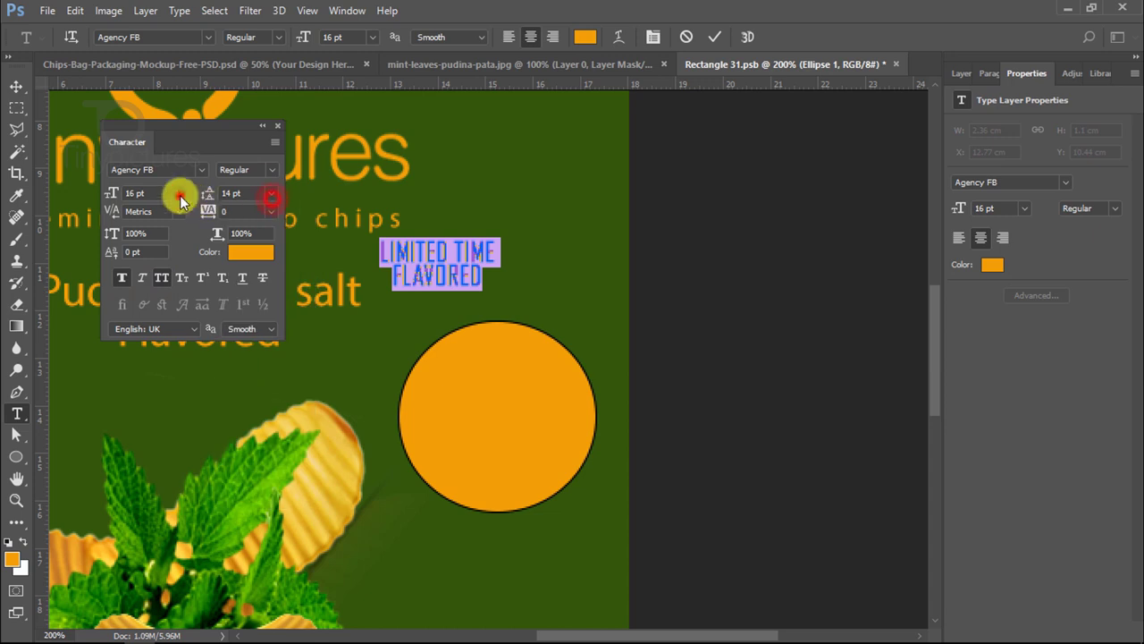
click(179, 193)
click(163, 384)
click(272, 194)
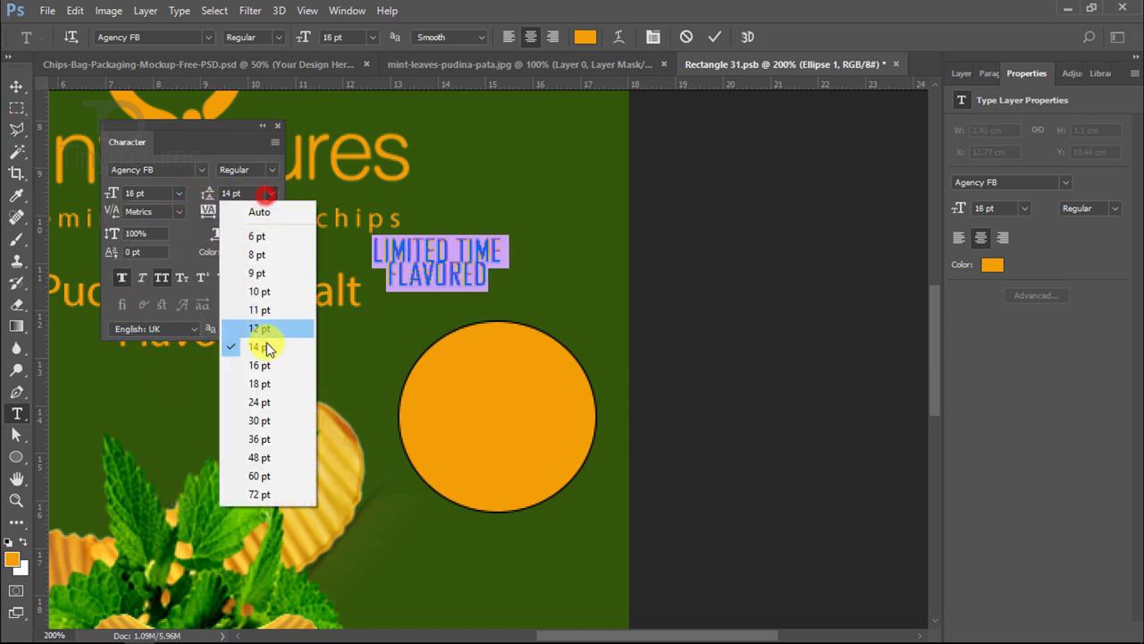
click(269, 362)
click(271, 192)
click(253, 386)
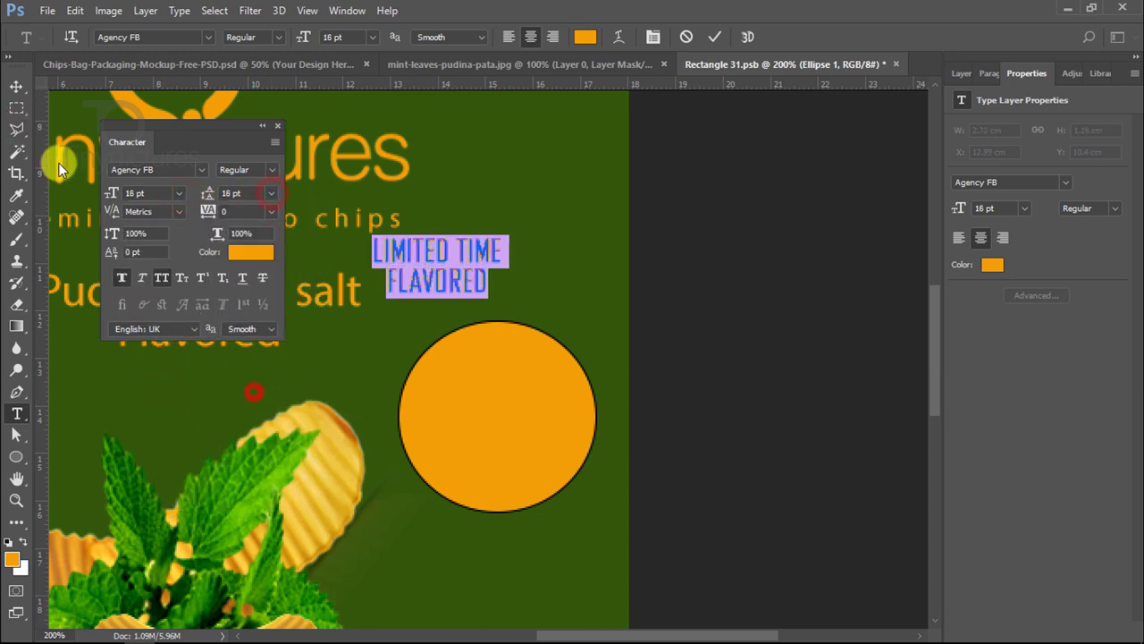
click(17, 86)
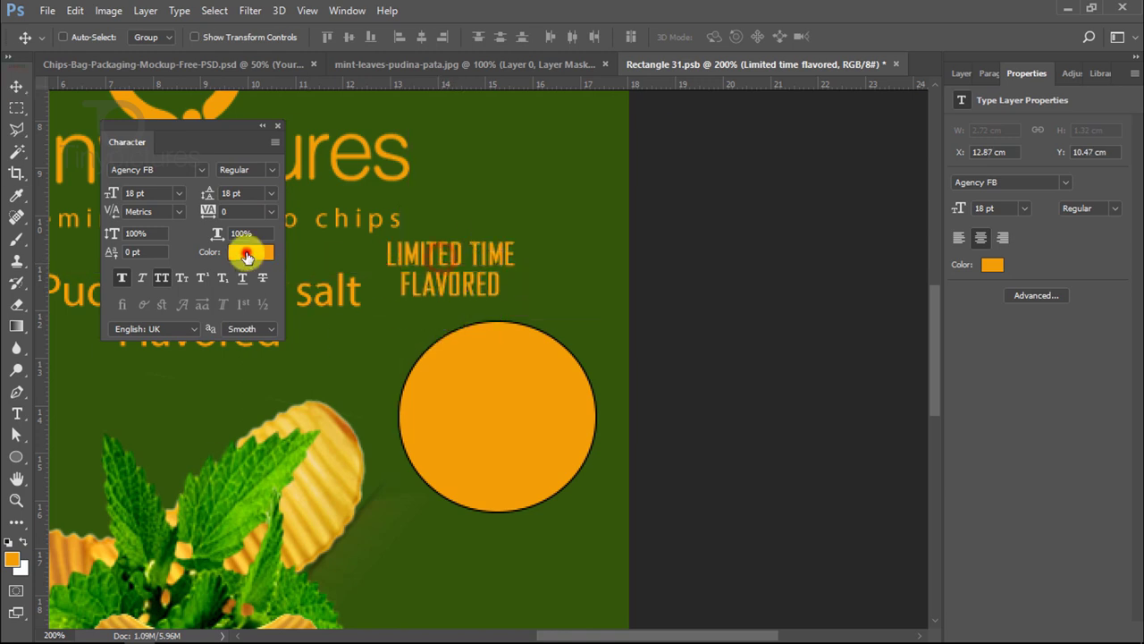
Step: Colour the LIMITED TIME FLAVORED text with the background's dark green #33590c
click(248, 252)
click(162, 393)
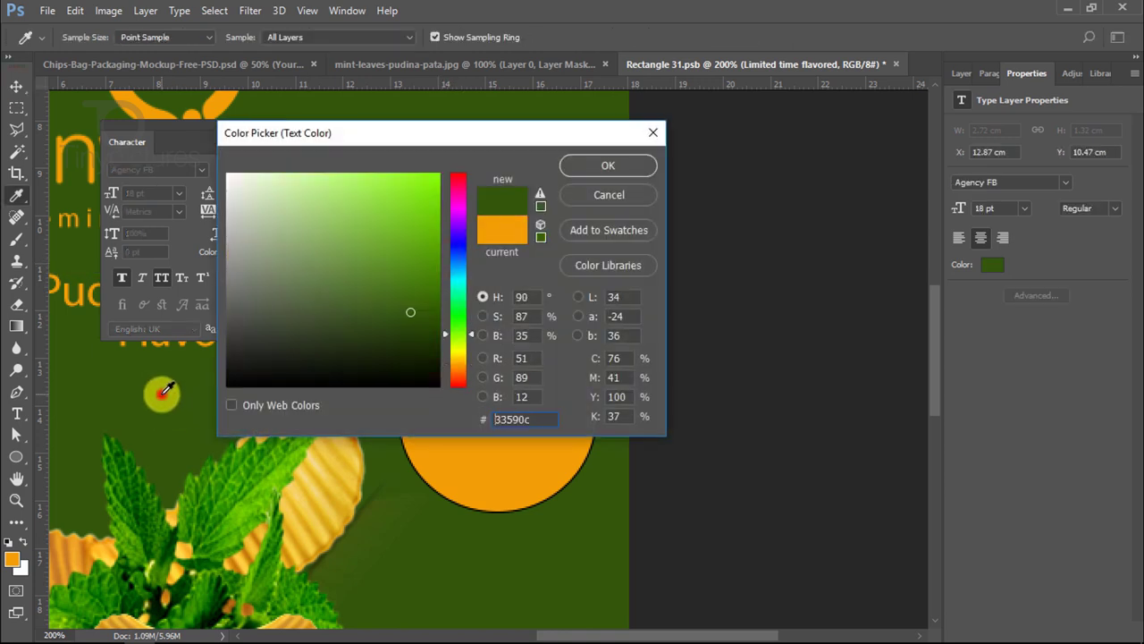
click(604, 169)
Step: Move the LIMITED TIME FLAVORED text into the orange circle and bring up the mint leaves image
click(963, 72)
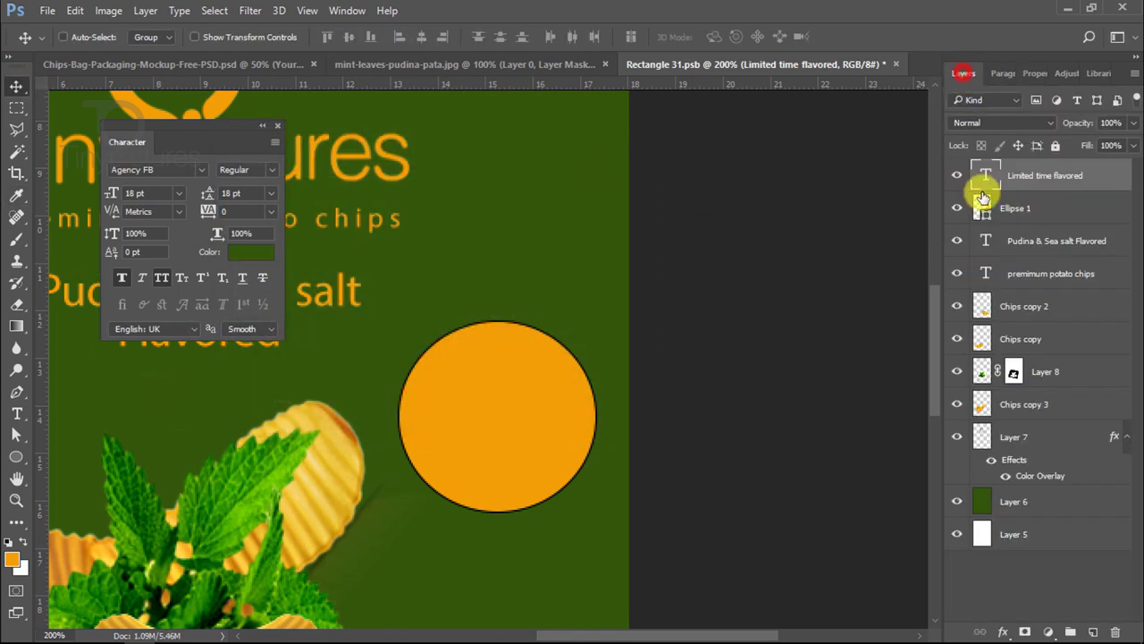
click(957, 174)
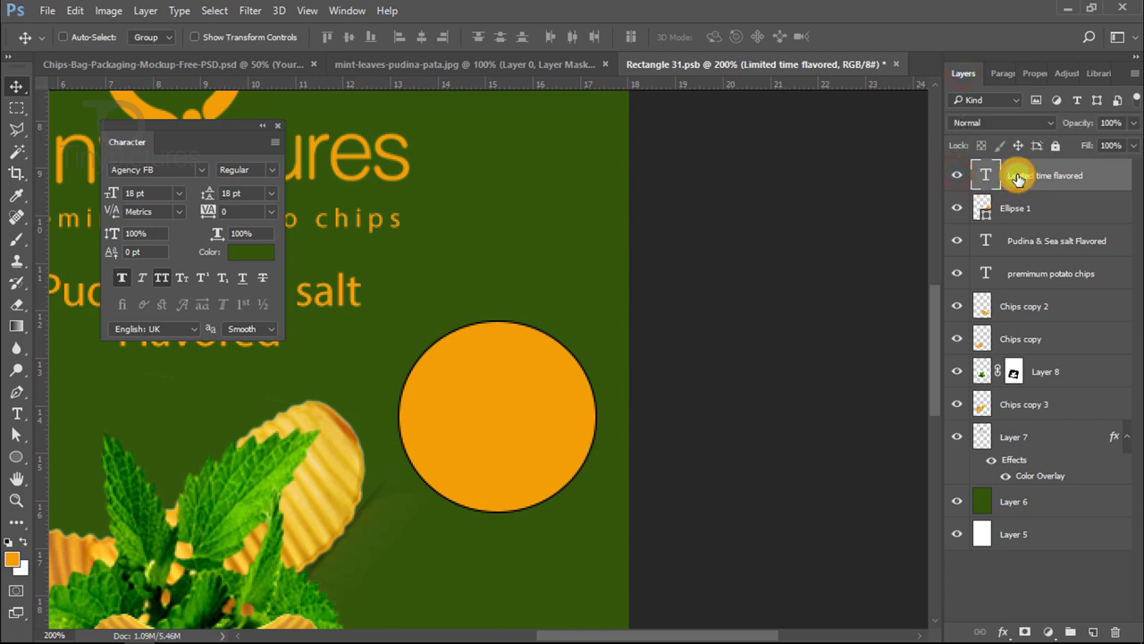
key(ctrl+t)
drag(479, 272, 518, 411)
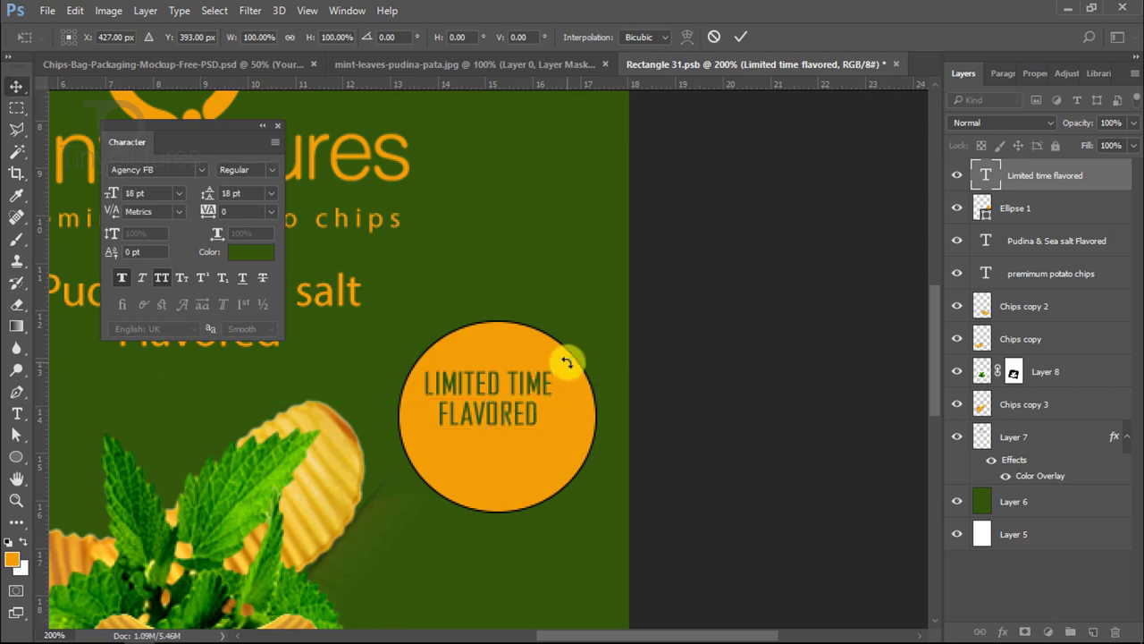
key(Return)
click(418, 64)
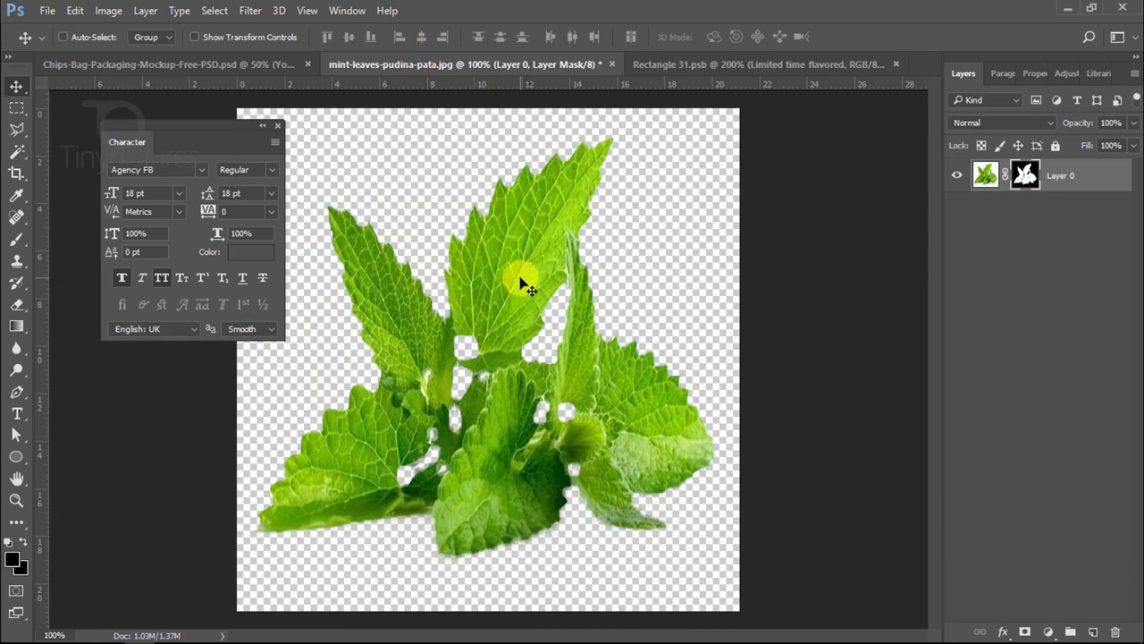
Step: Copy the mint leaves into Rectangle 31.psb, shrunk to a small sprig below the badge text
mouse_move(528, 284)
mouse_down()
mouse_move(288, 56)
mouse_move(537, 374)
mouse_up()
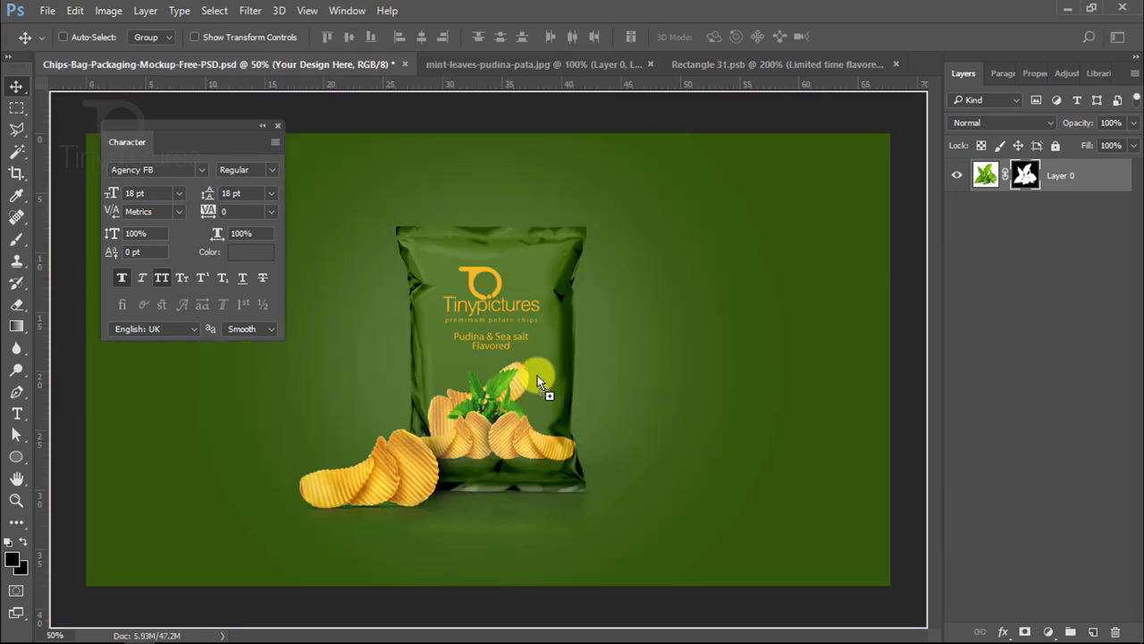
mouse_move(572, 183)
mouse_down()
mouse_move(718, 61)
mouse_move(462, 281)
mouse_up()
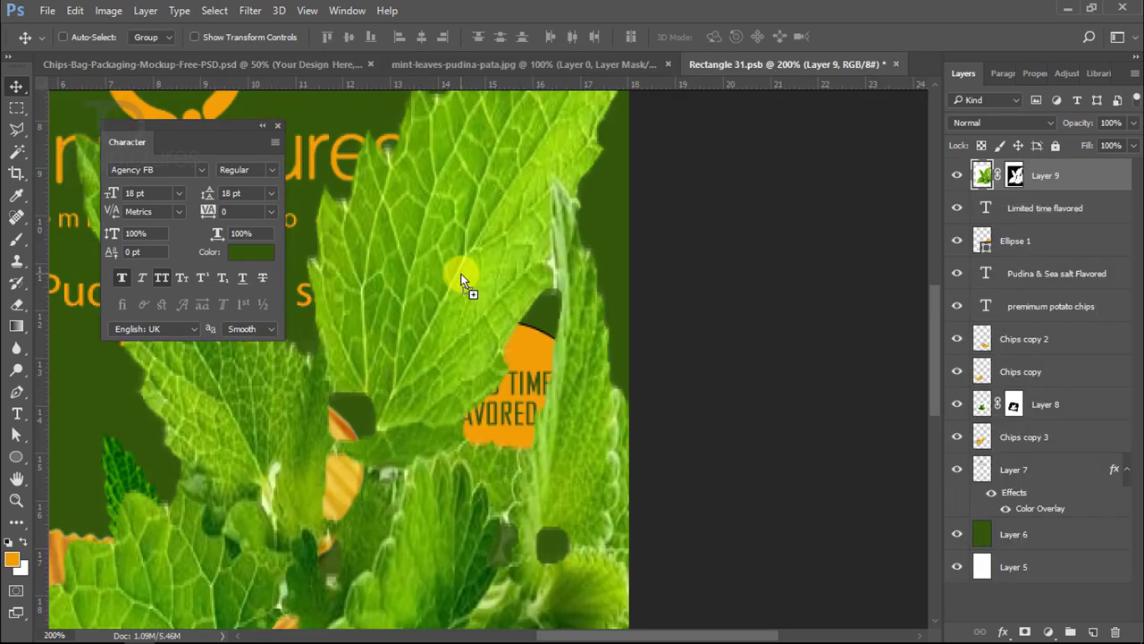
key(ctrl+t)
mouse_move(899, 91)
mouse_down()
mouse_move(800, 167)
mouse_move(670, 147)
mouse_move(499, 431)
mouse_move(550, 417)
mouse_move(497, 444)
mouse_up()
key(Return)
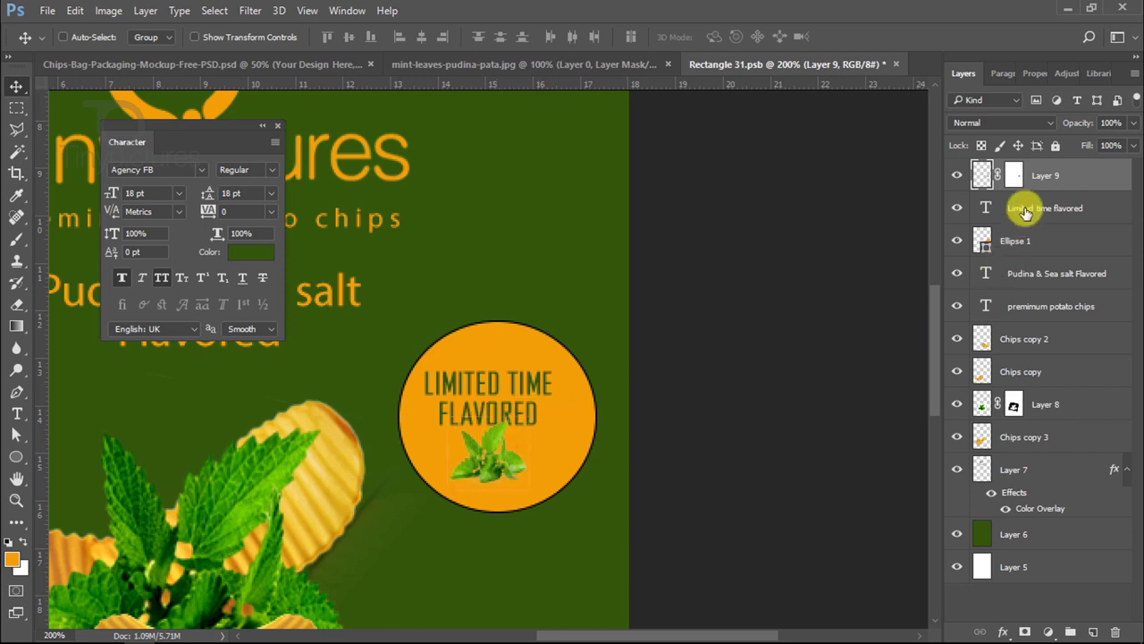
Step: Make the Limited time flavored text bold, centre it on the circle, and nudge it up slightly
click(1025, 210)
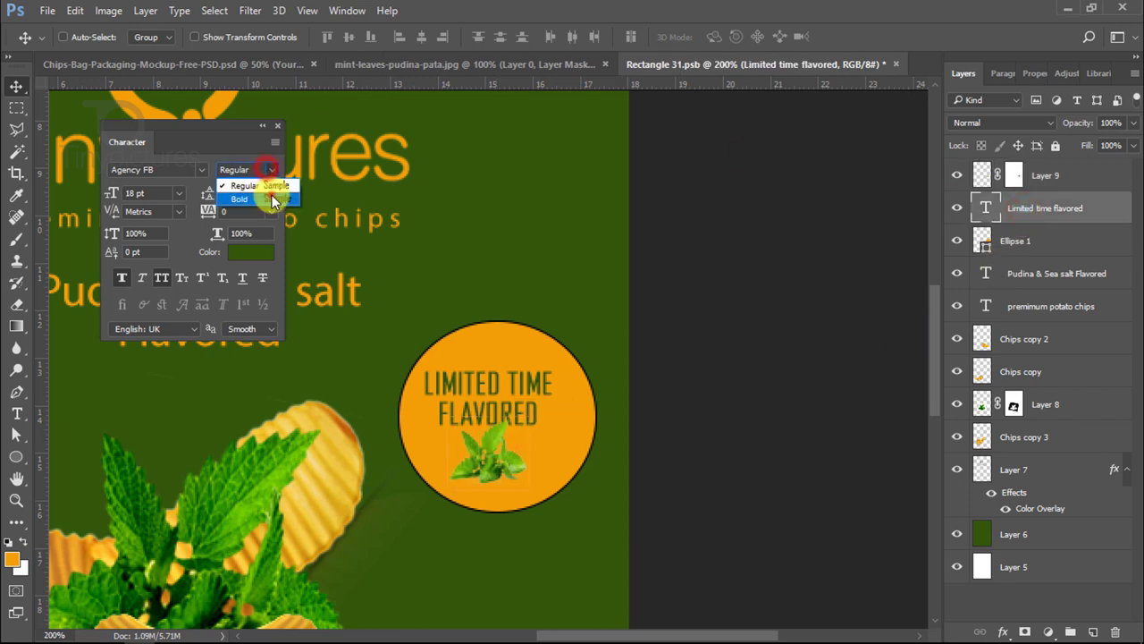
click(272, 199)
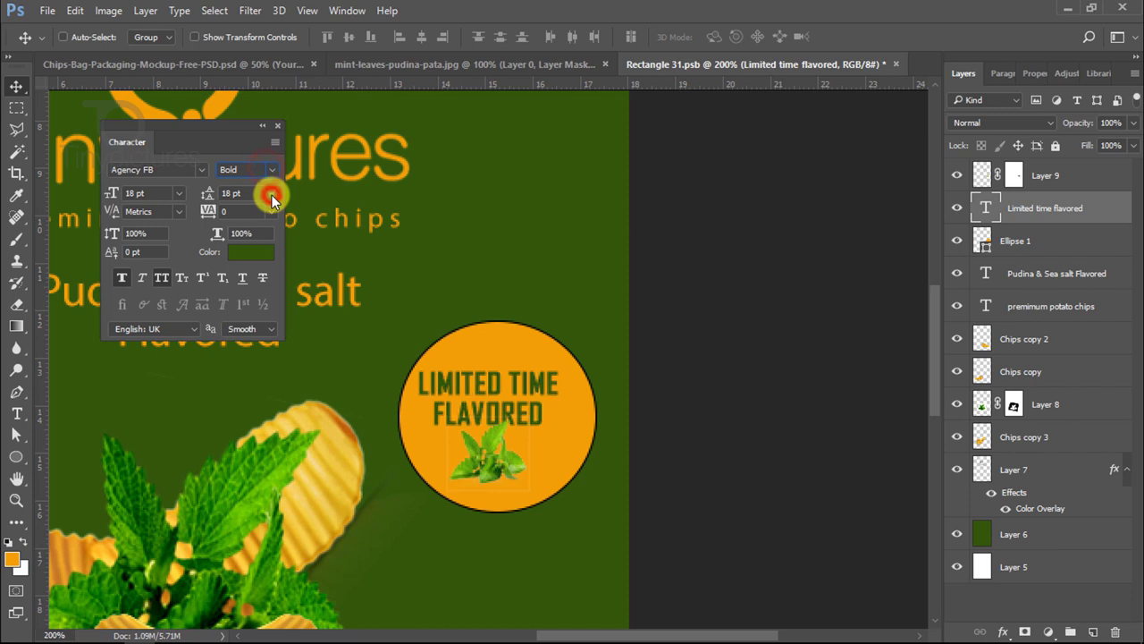
shift+click(1053, 243)
click(420, 37)
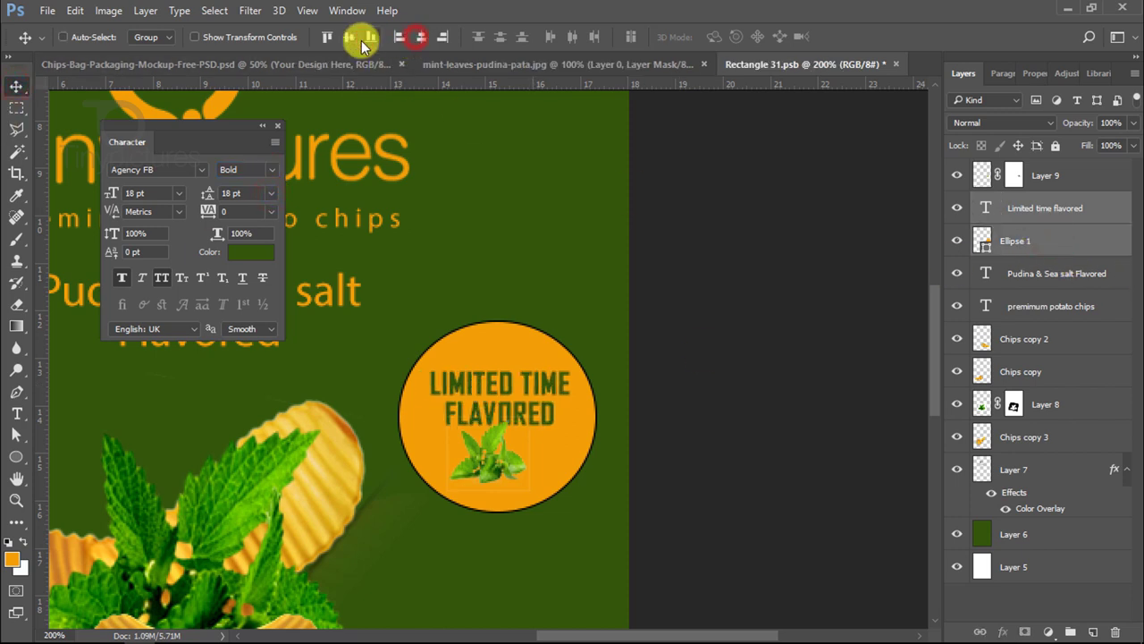
click(353, 39)
click(1055, 212)
key(Up)
key(Up)
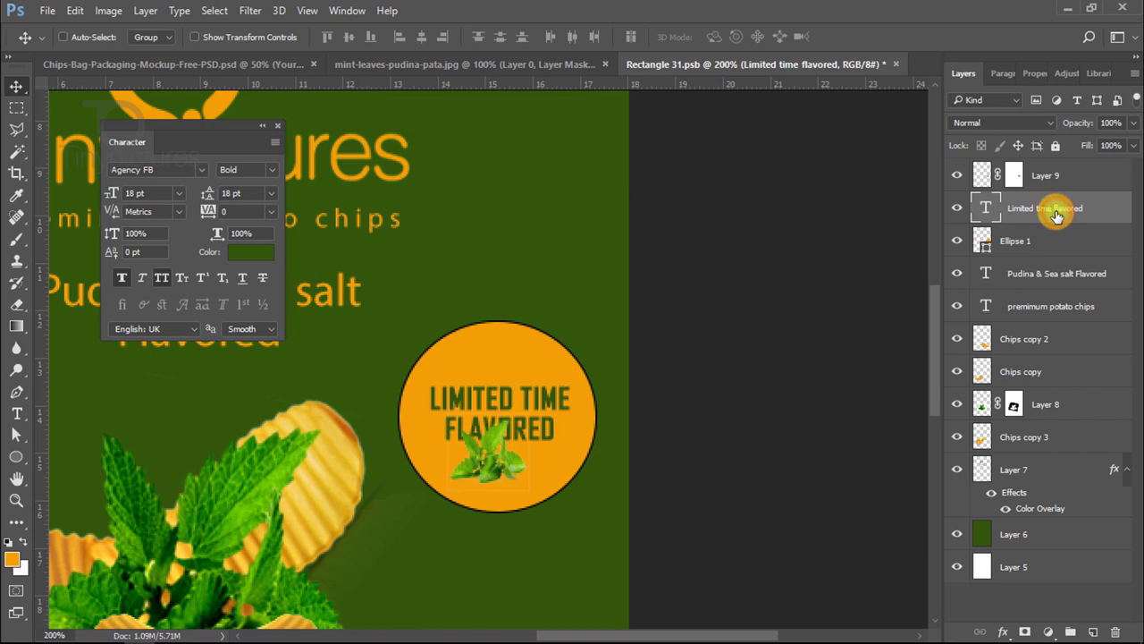
key(Up)
key(Up)
key(Up)
Step: Align the mint leaves (Layer 9) to the circle's bottom, nudged left and up to centre
click(956, 175)
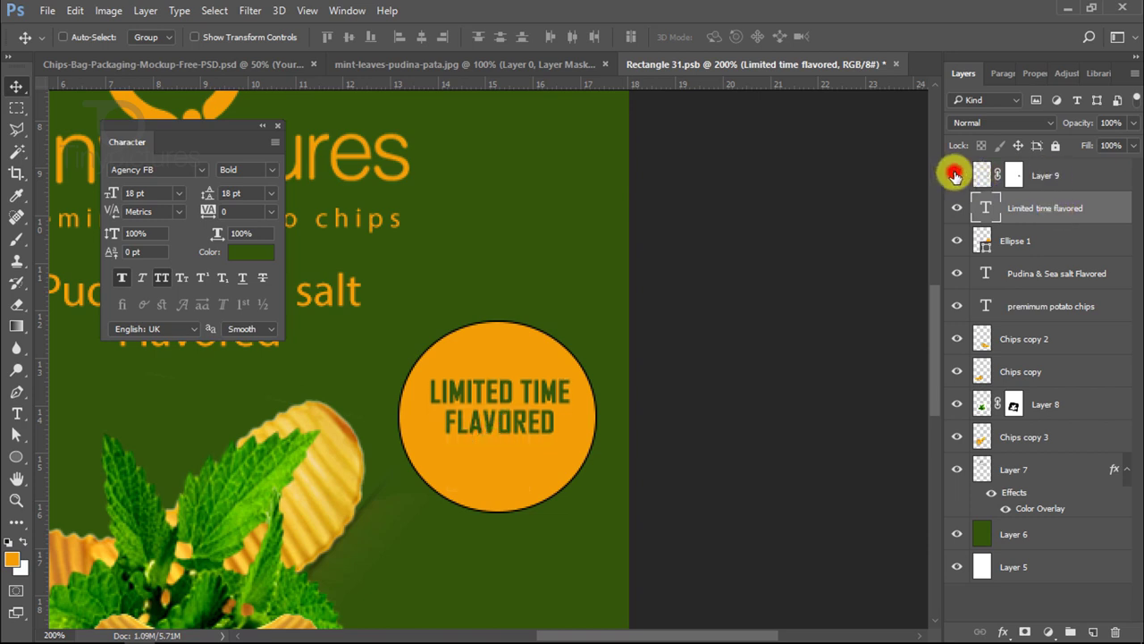
click(1037, 175)
ctrl+click(1030, 243)
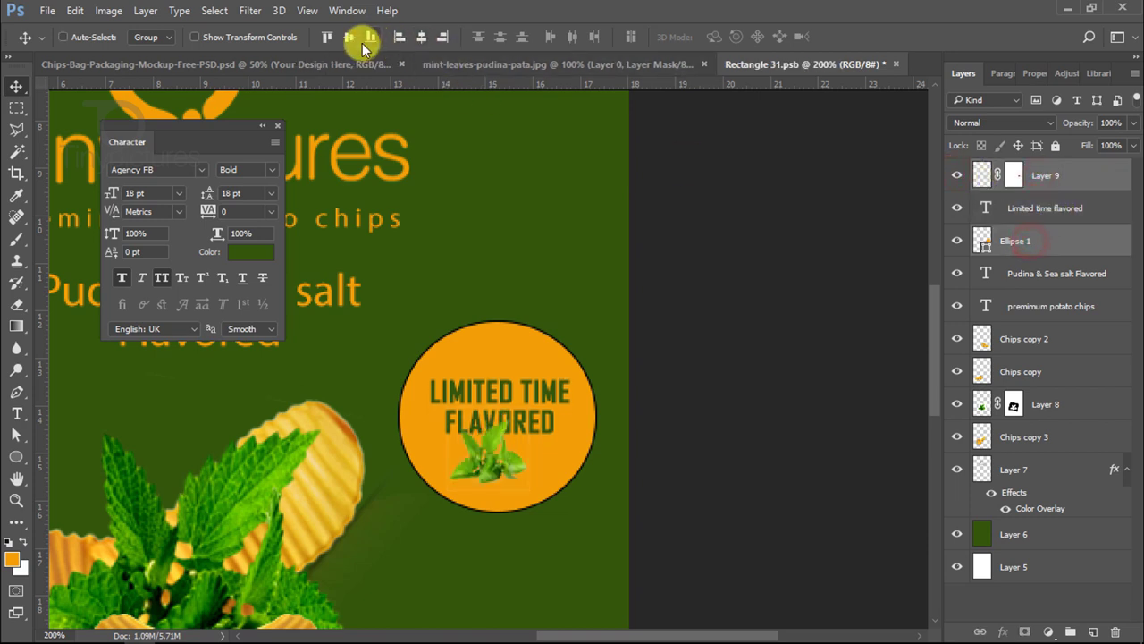
click(369, 37)
click(442, 37)
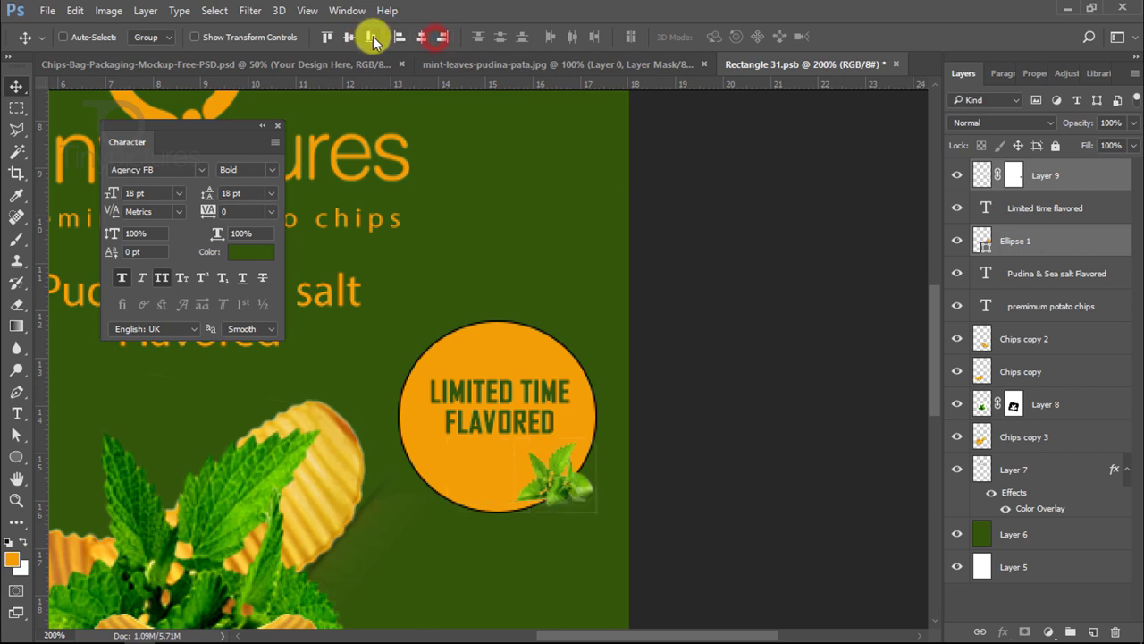
click(327, 37)
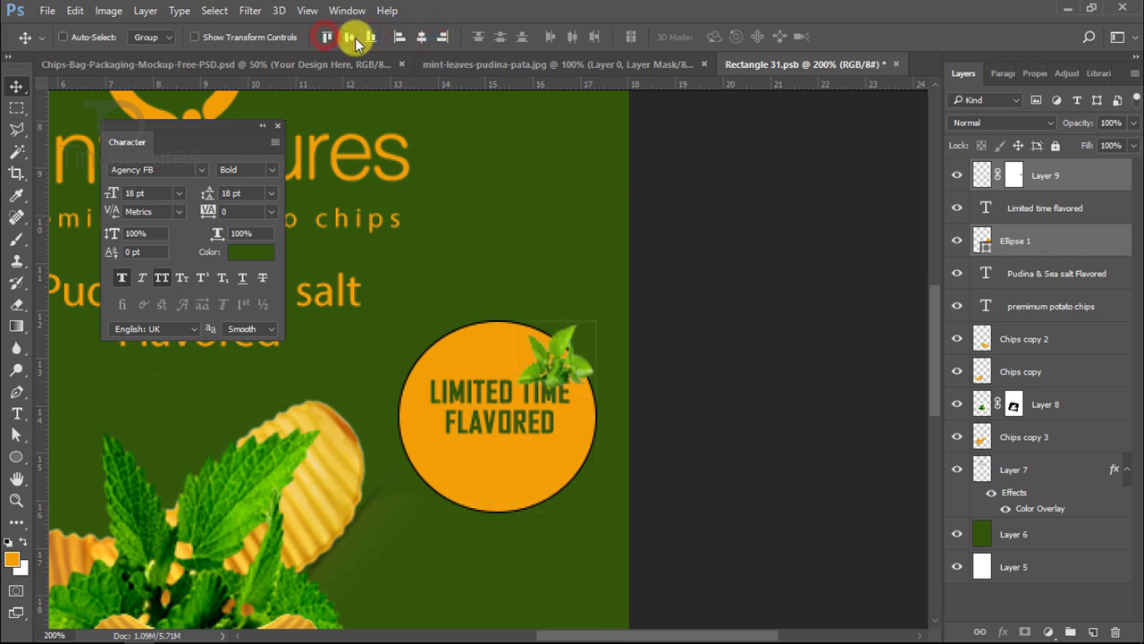
click(370, 36)
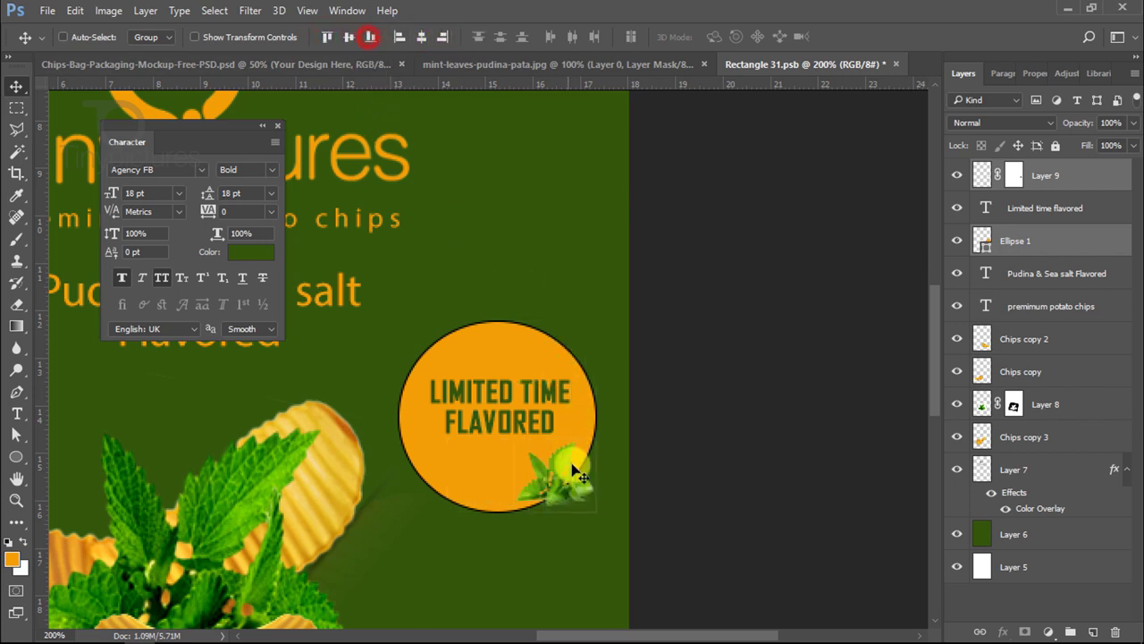
click(1044, 175)
key(Left)
key(Left)
key(Left)
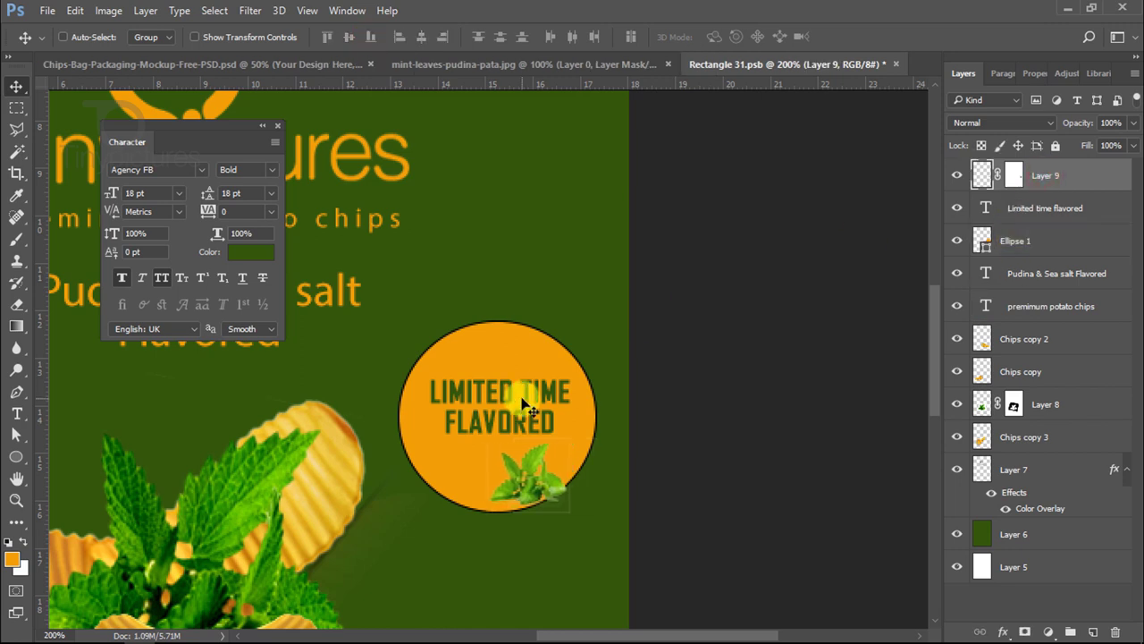
key(Left)
key(Left)
key(Left)
key(Up)
key(Up)
key(Up)
key(Up)
key(Up)
key(Up)
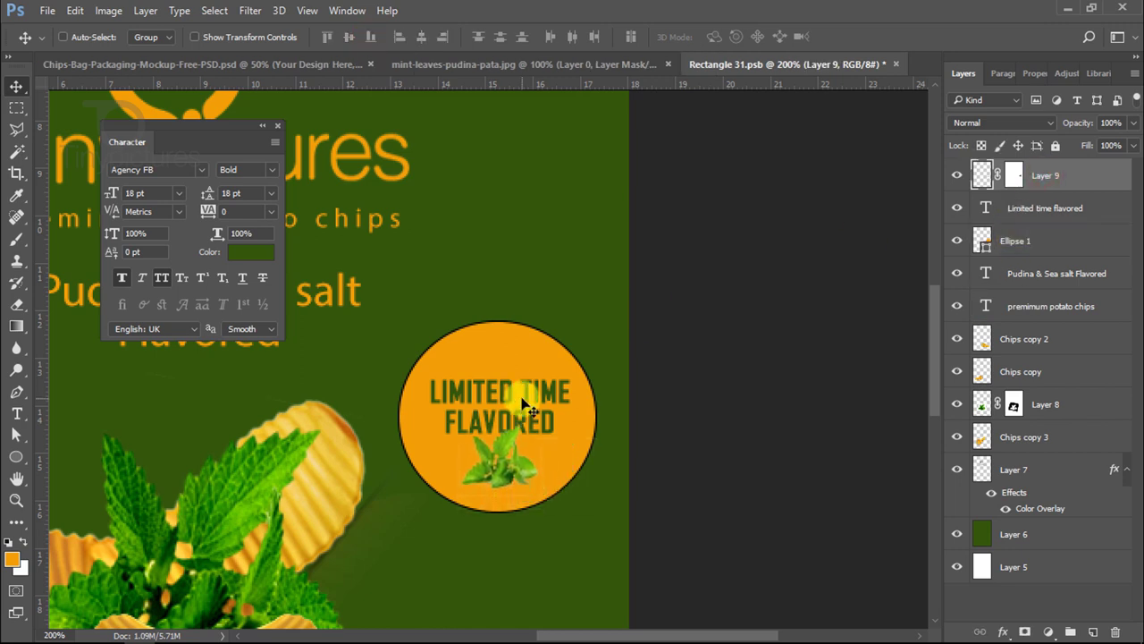
click(1013, 175)
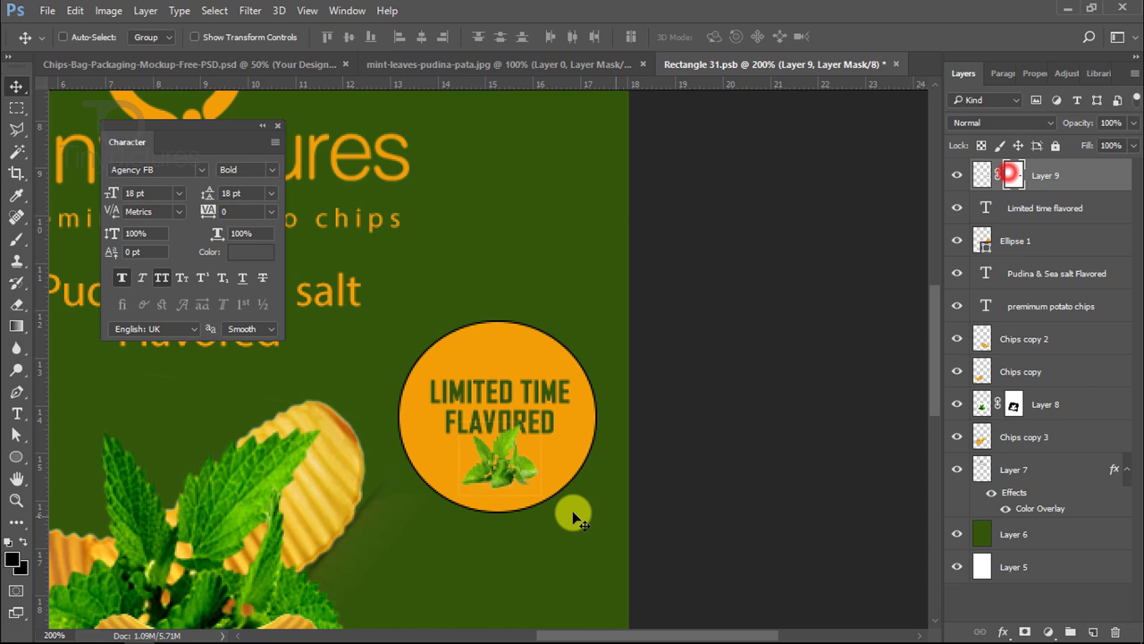
Step: Apply a Curves adjustment to Layer 9's mint pixels with the black point at input 75
click(17, 237)
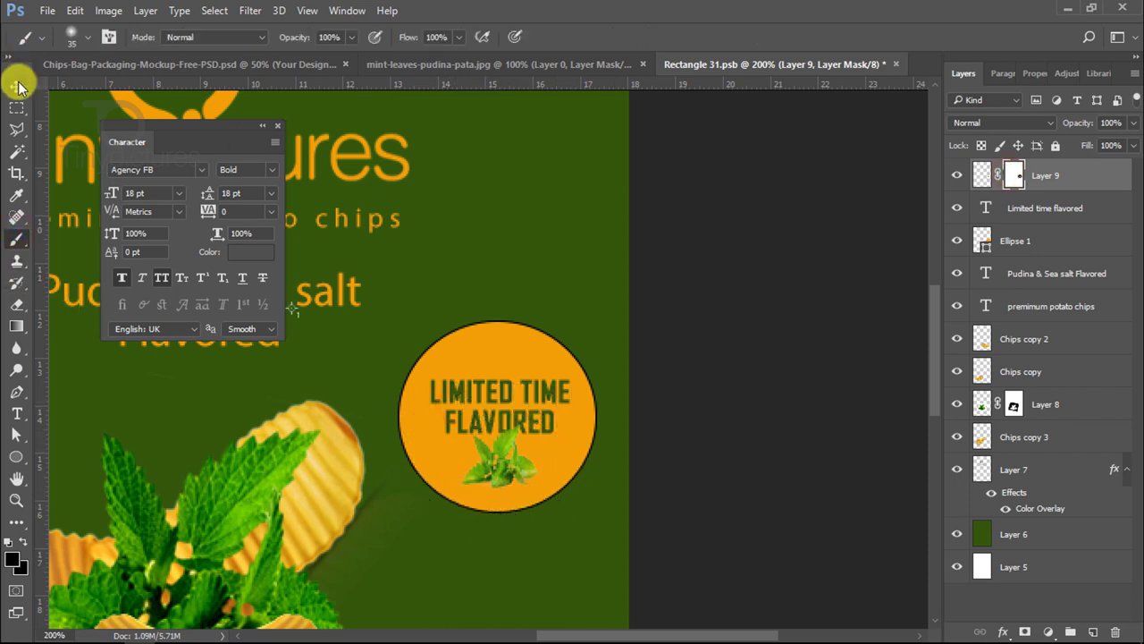
click(16, 87)
click(981, 175)
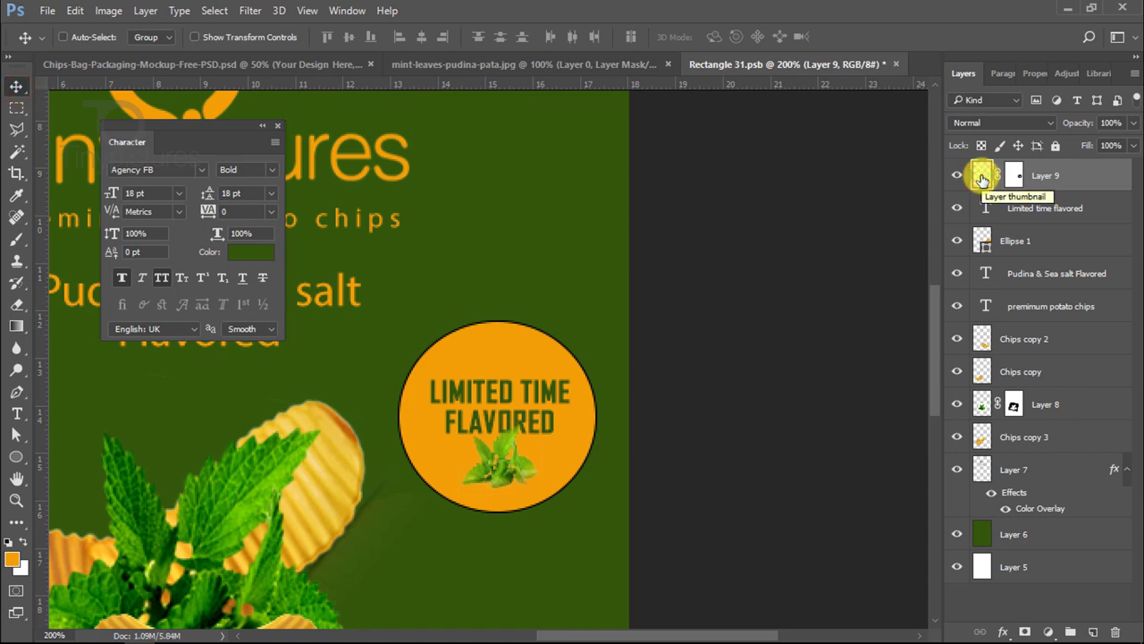
click(108, 10)
click(361, 83)
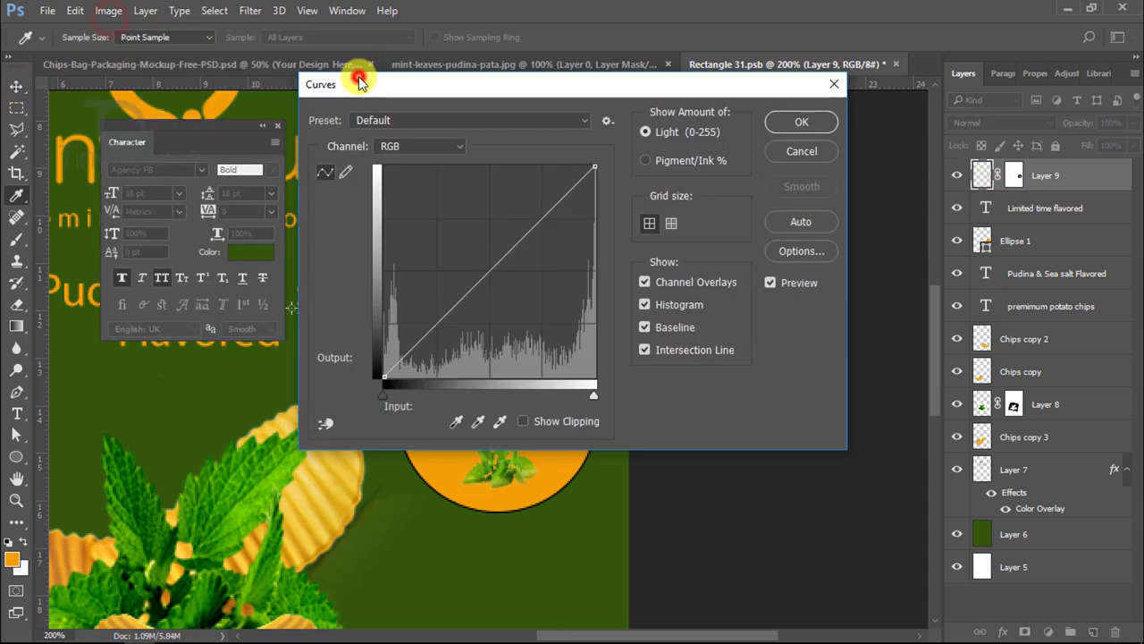
drag(504, 87, 910, 86)
drag(792, 374, 856, 378)
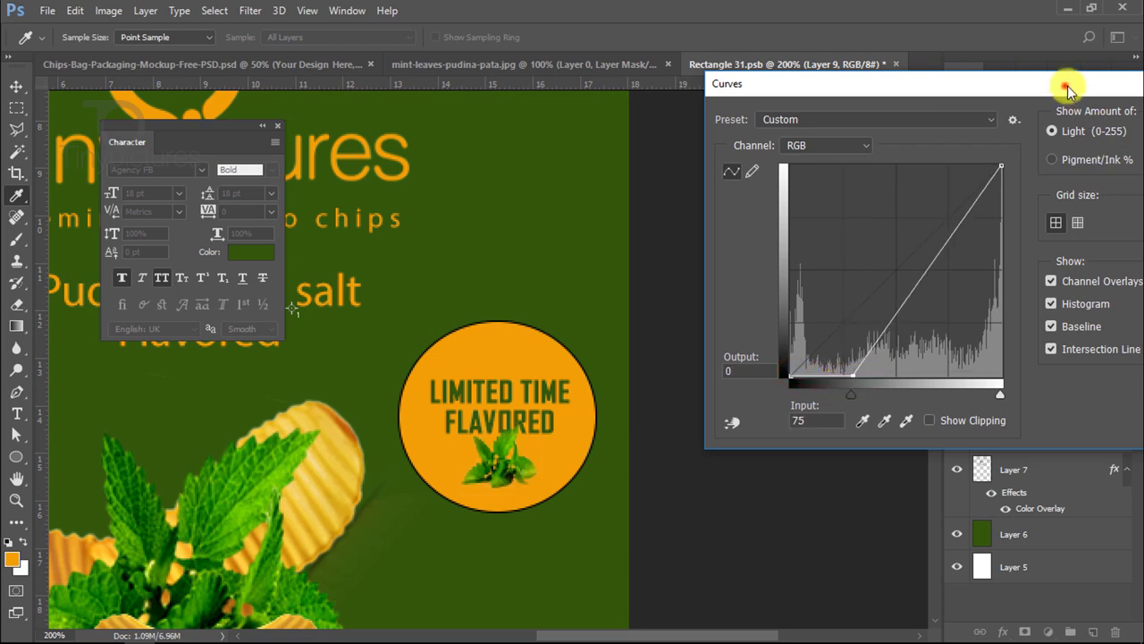
drag(1067, 86, 820, 93)
click(961, 128)
Step: Apply the curves and close the badge document, saving the changes
key(v)
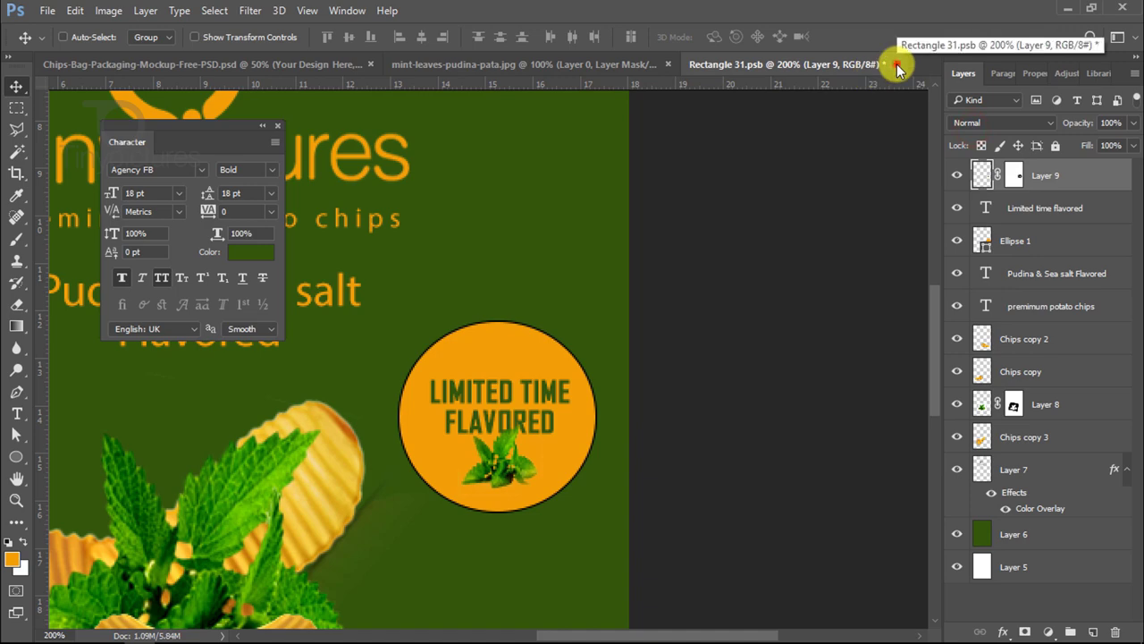
click(896, 64)
click(534, 260)
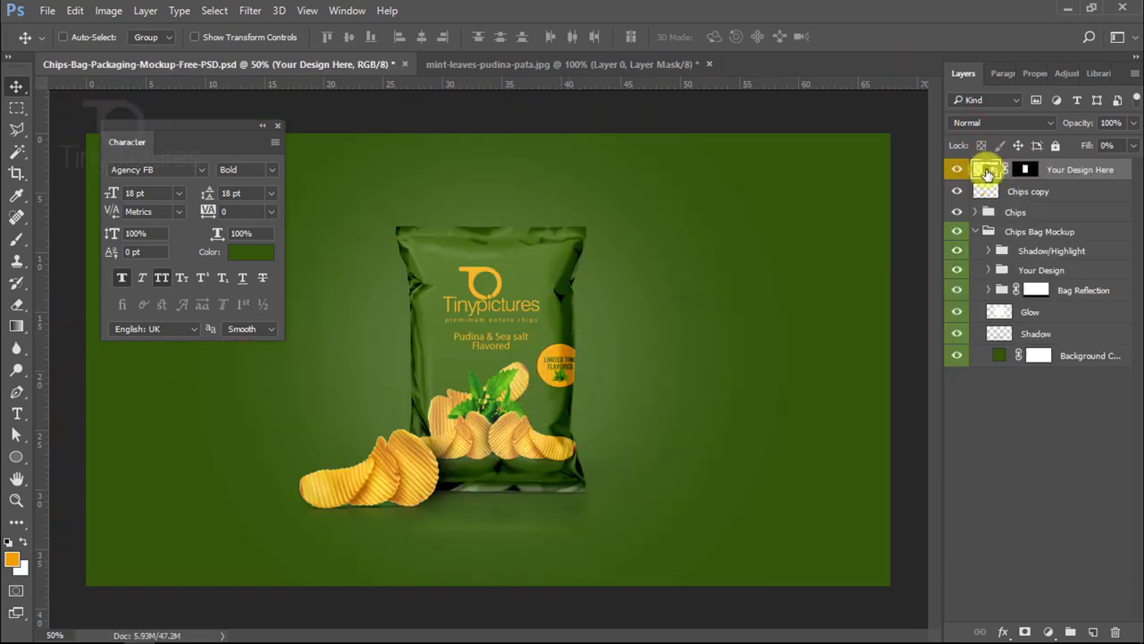
Step: Enlarge the whole badge to about 132%, move it down beside the chips, and save Rectangle 31.psb
double_click(987, 169)
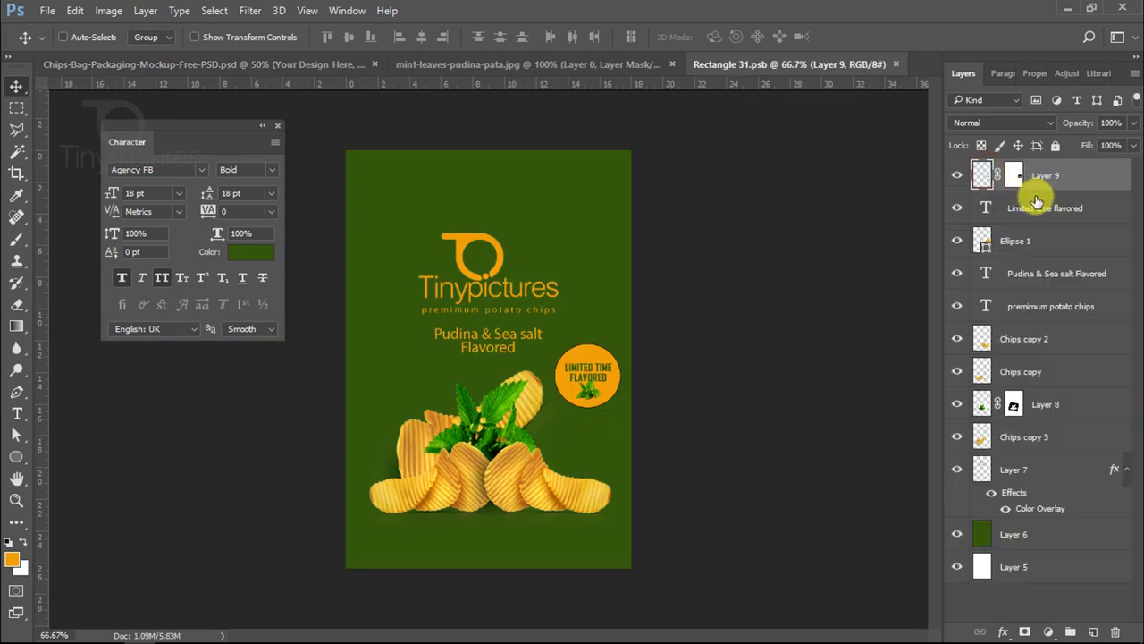
shift+click(1039, 207)
shift+click(1029, 239)
key(ctrl+t)
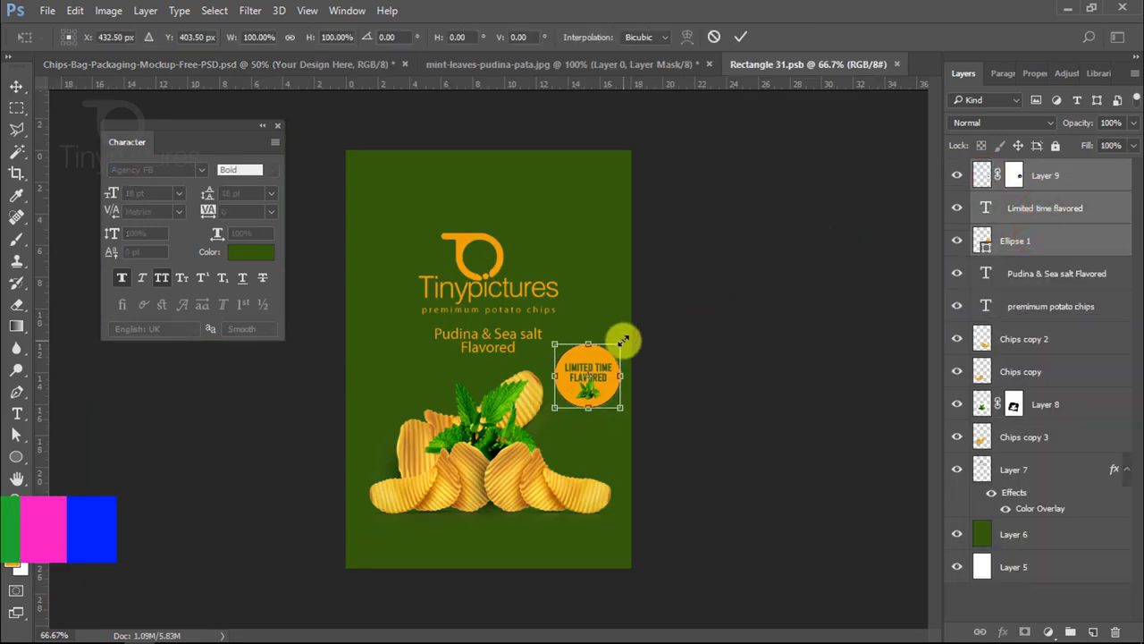
mouse_move(620, 344)
mouse_down()
mouse_move(635, 333)
mouse_move(623, 311)
mouse_up()
key(Return)
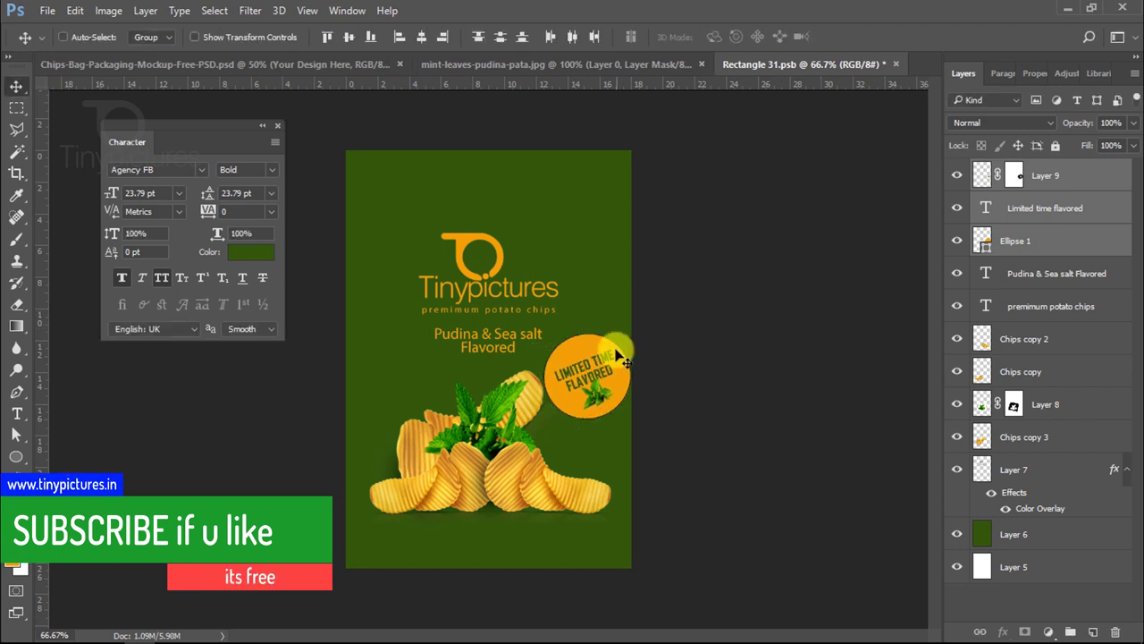
drag(610, 366, 613, 402)
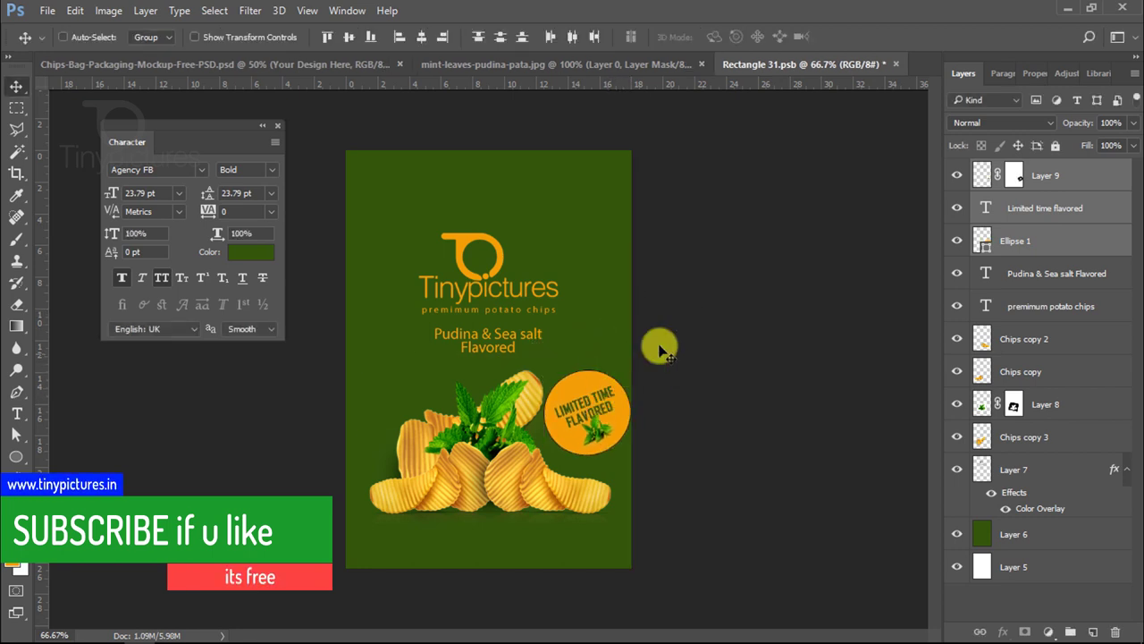
click(895, 63)
key(Return)
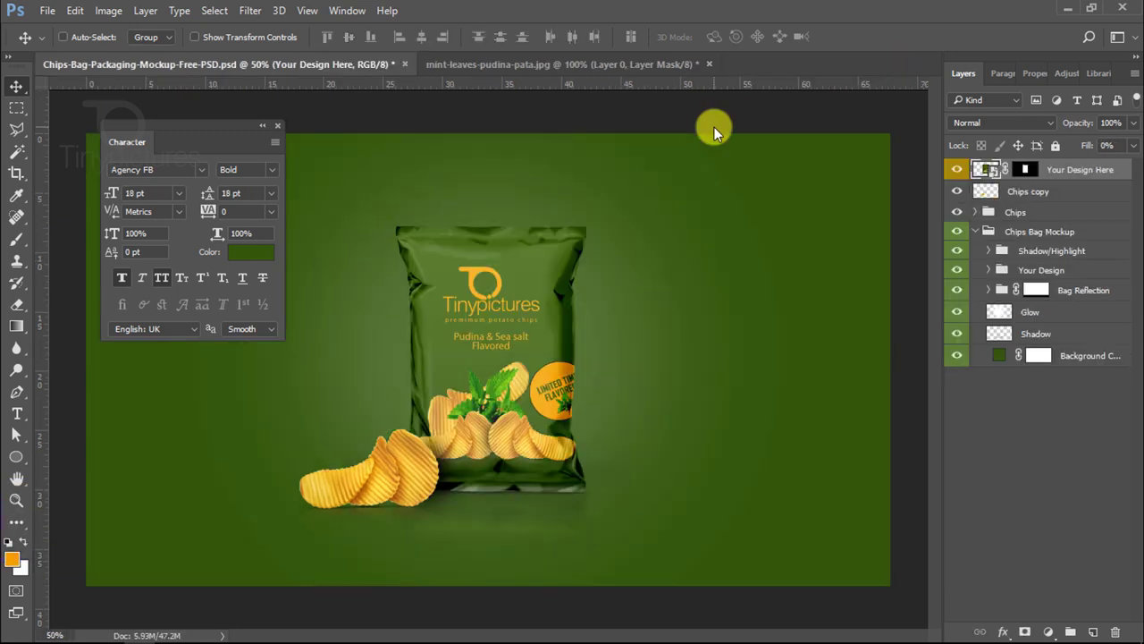
Step: Nudge the Limited Time badge down and slightly left, then save the bag design
double_click(990, 170)
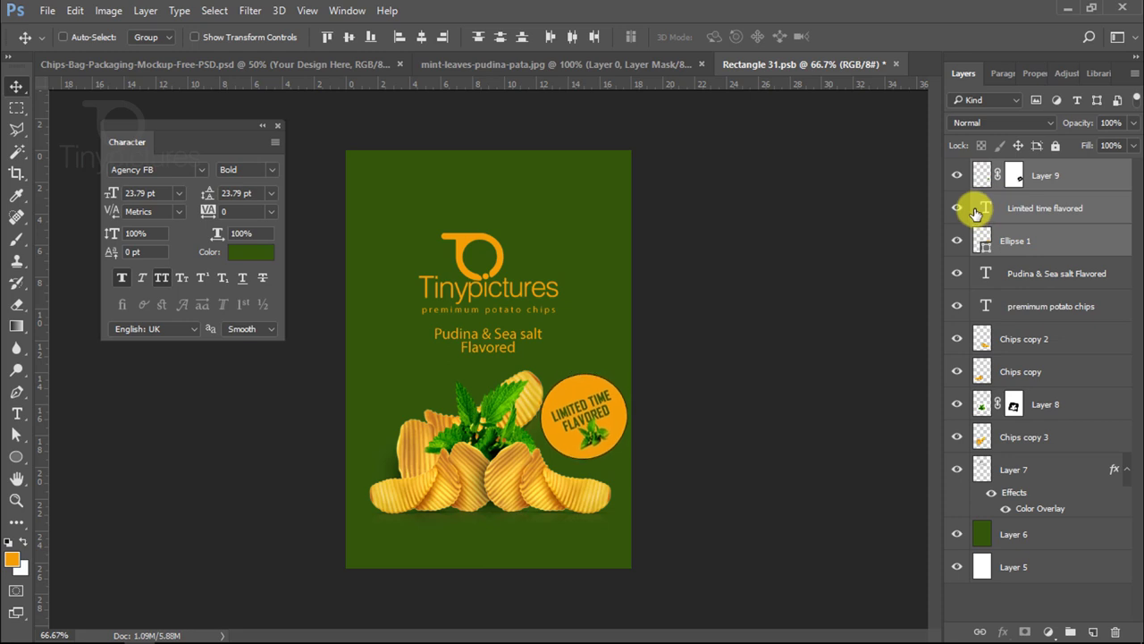
key(shift+Up)
key(shift+Up)
key(shift+Up)
key(shift+Up)
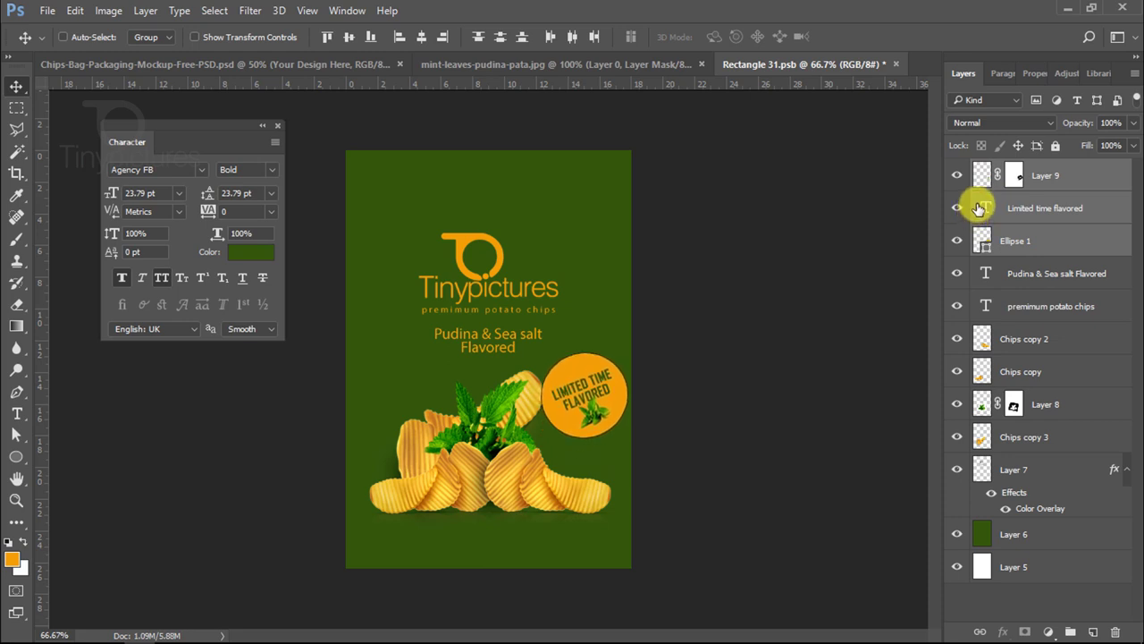
key(Down)
key(Down)
key(Down)
key(Down)
key(Down)
key(Down)
key(Down)
key(Down)
key(Down)
key(Left)
key(Left)
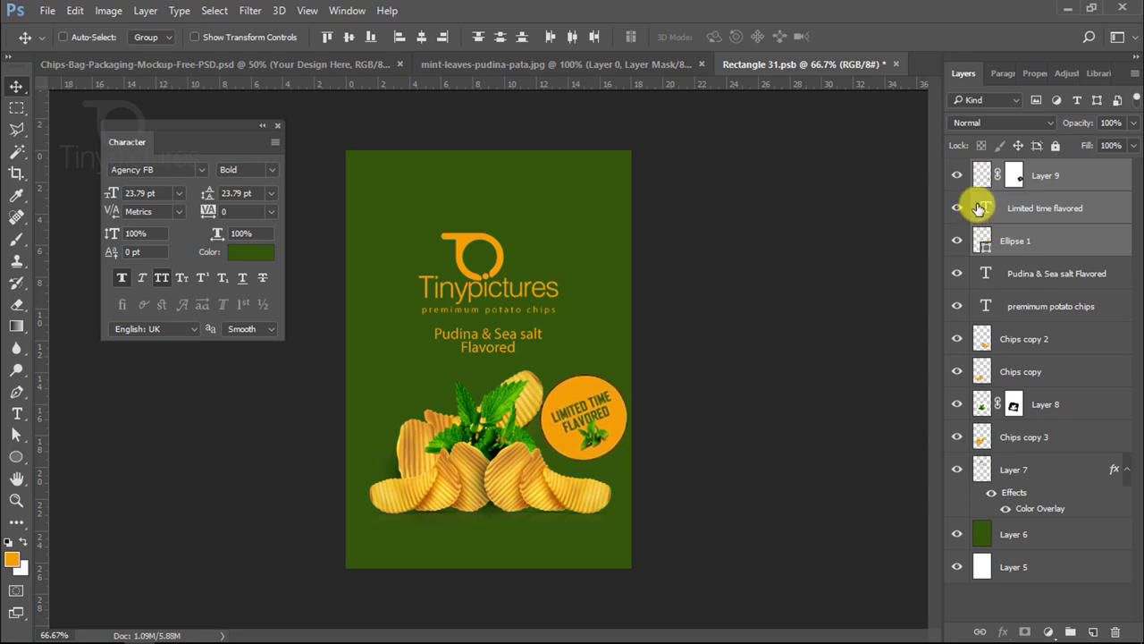
key(Down)
key(Down)
key(Down)
key(Left)
key(Left)
key(Left)
key(Down)
key(Down)
key(Down)
key(Down)
key(Down)
key(Down)
key(Down)
key(Down)
key(Down)
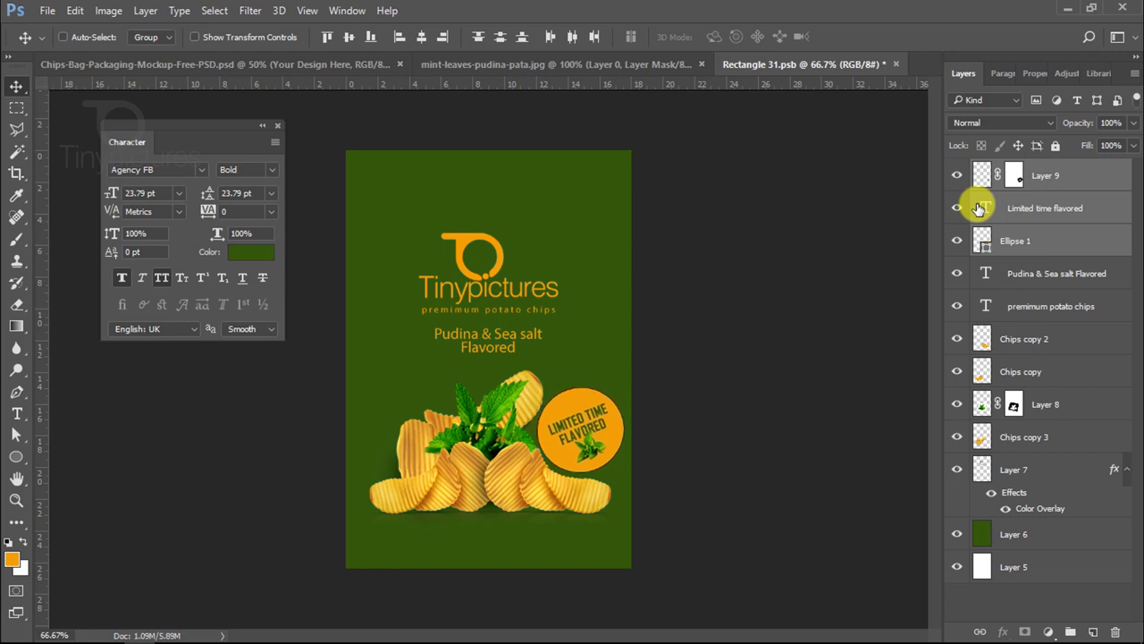
click(896, 63)
click(504, 261)
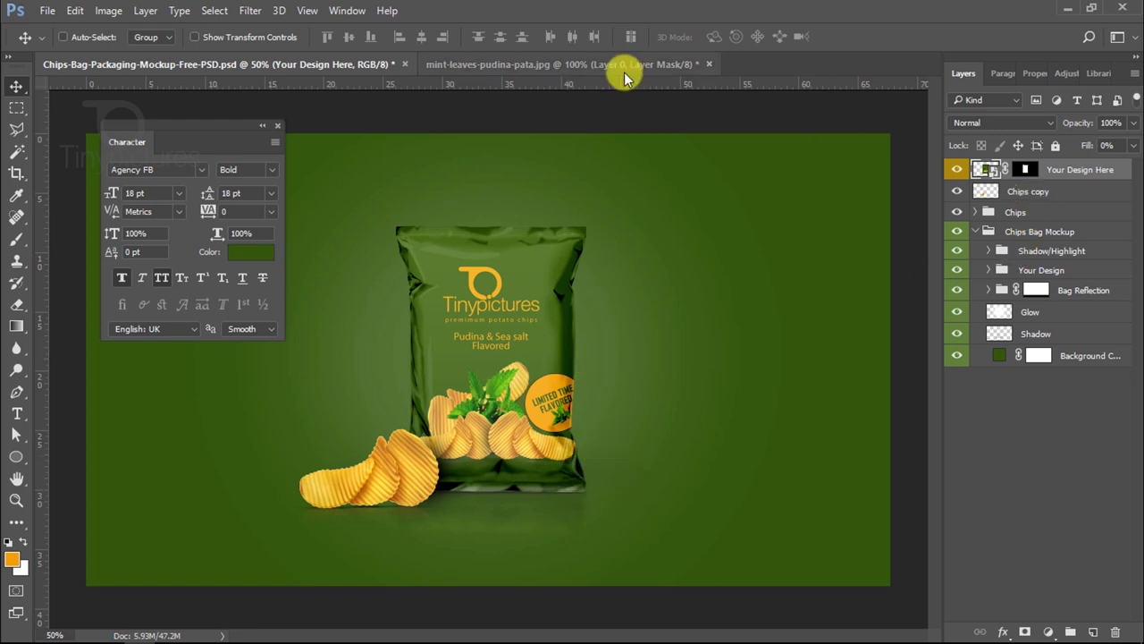
Step: Check Layer 8's mint leaves, save the bag design with Ctrl+S, and return to the mockup
double_click(992, 169)
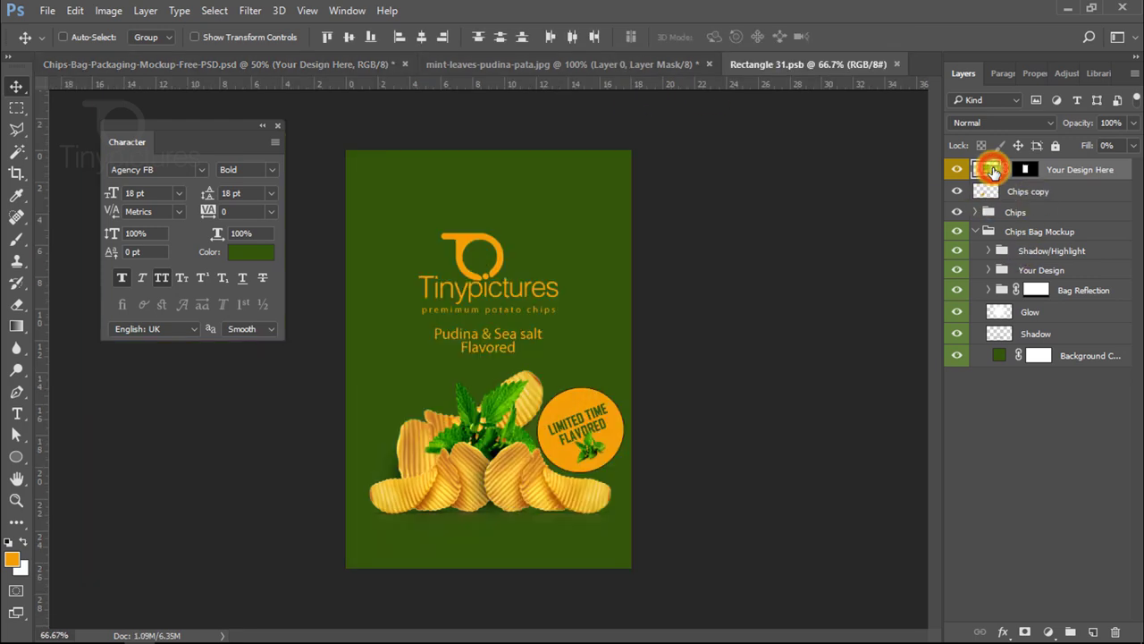
click(1047, 403)
double_click(955, 402)
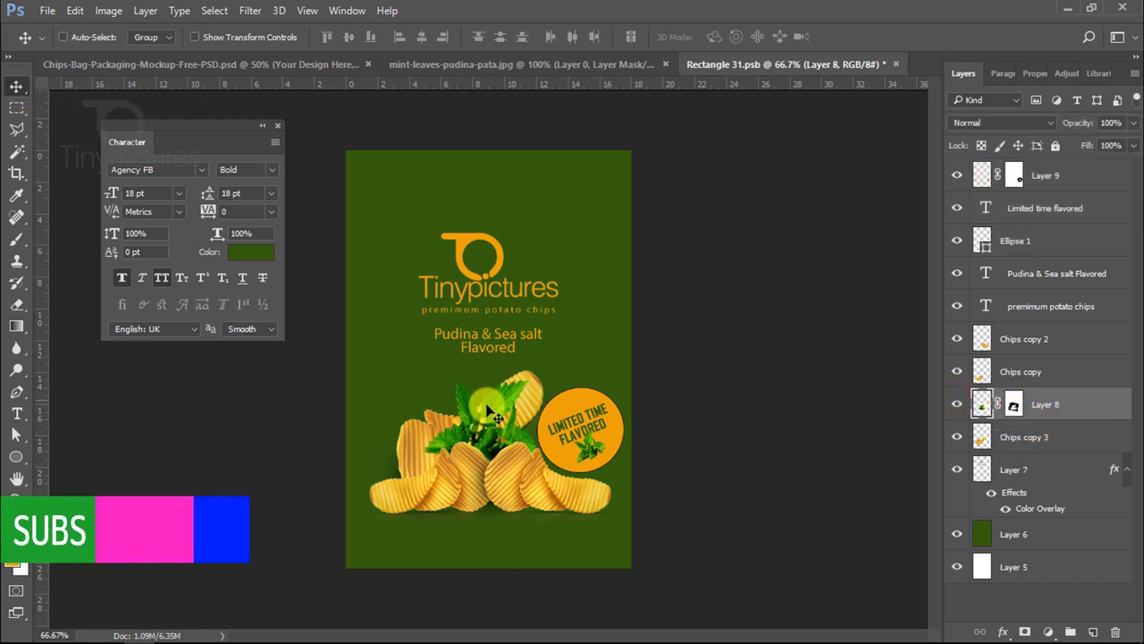
key(ctrl+s)
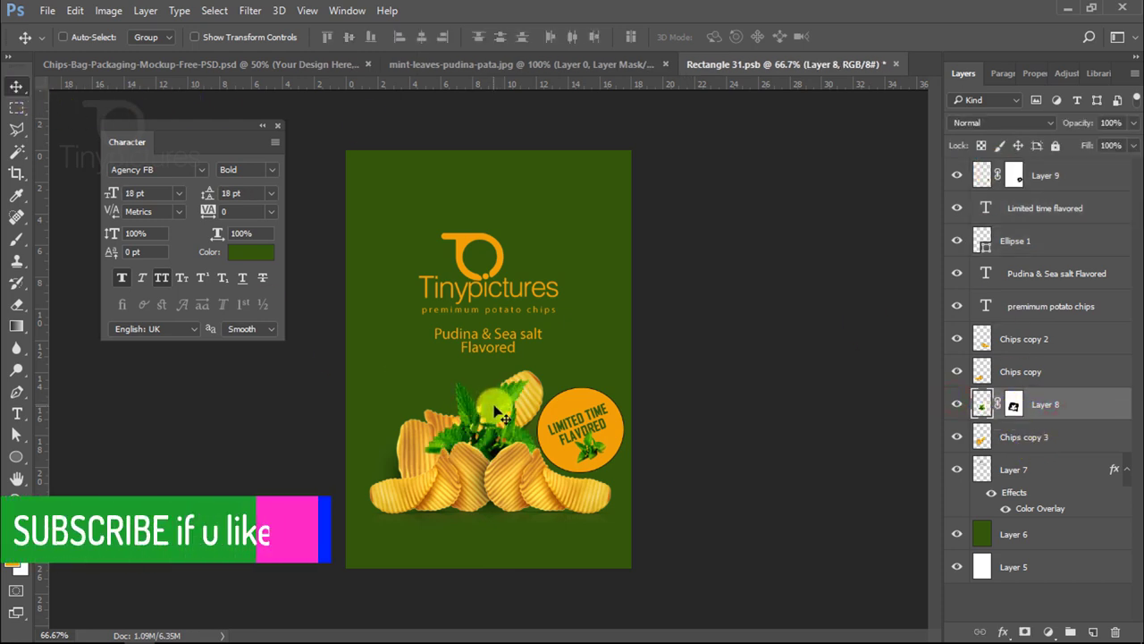
click(322, 63)
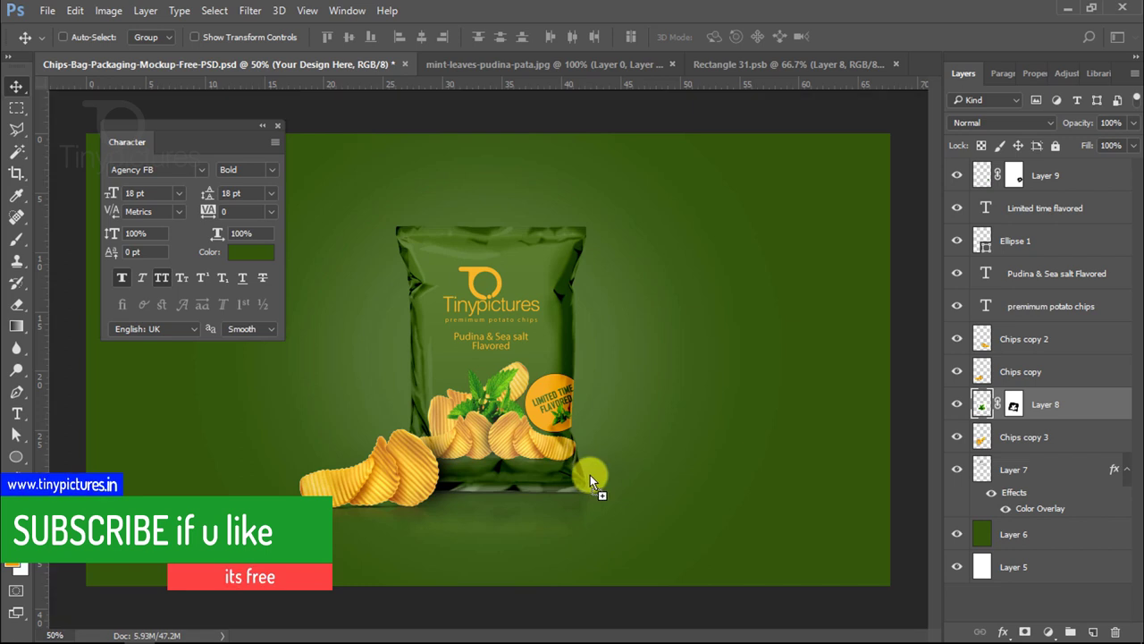
Step: Place the mint leaves beside the bag and enlarge them to about 135%
drag(359, 131, 593, 470)
key(ctrl+t)
drag(636, 415, 656, 398)
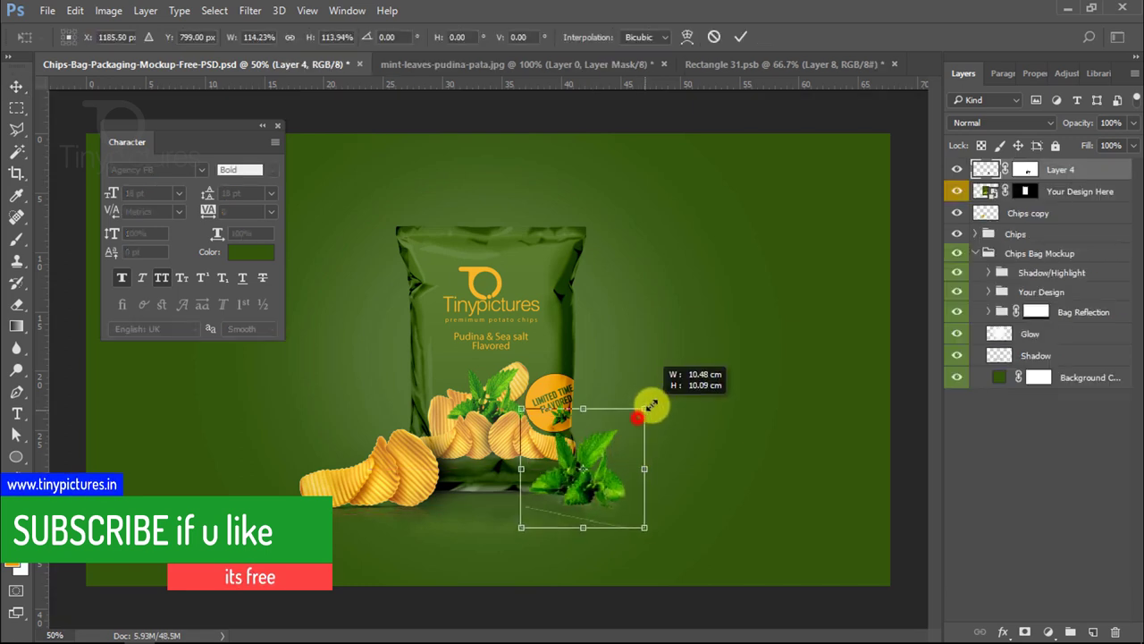
drag(606, 441, 614, 440)
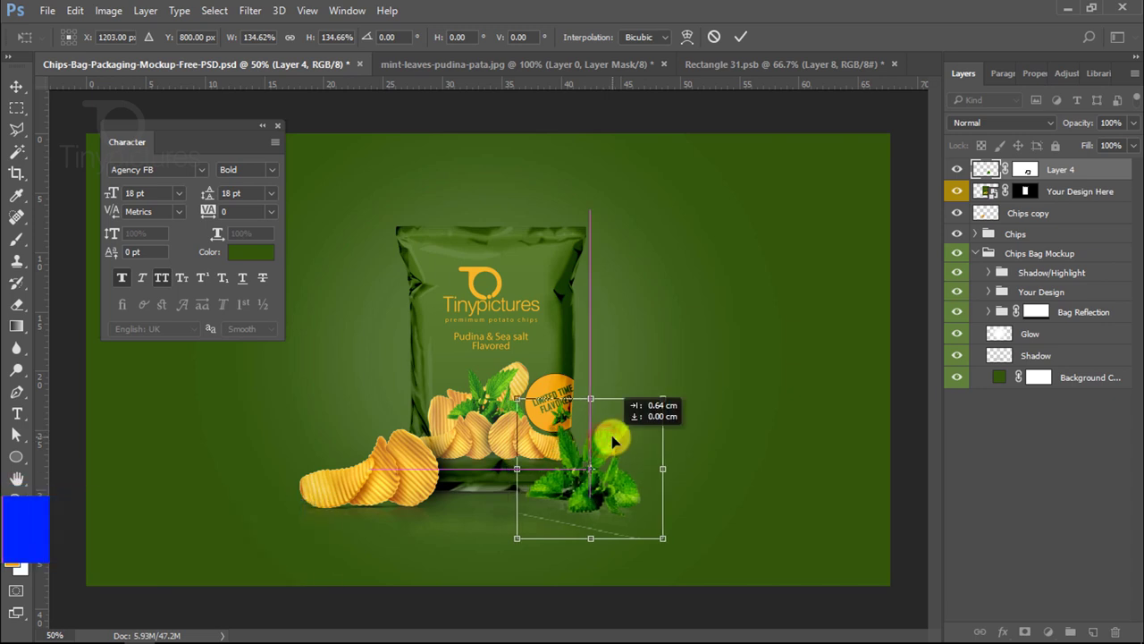
key(Return)
Step: Paint black on the mint leaves' layer mask to hide the faint line beneath them
click(1026, 169)
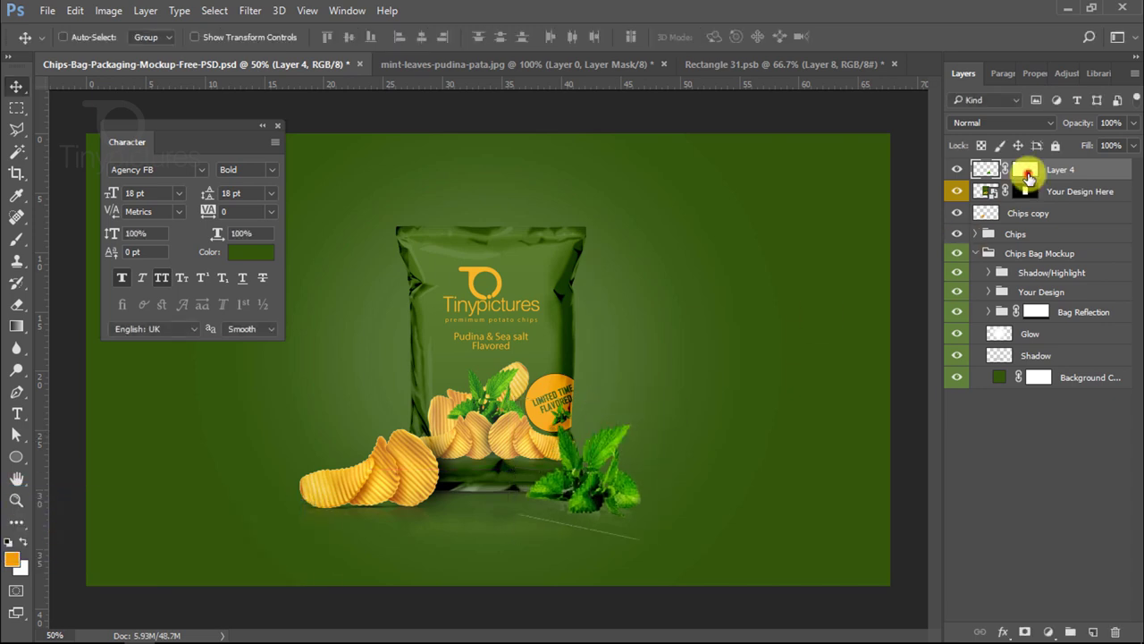
click(13, 246)
click(12, 559)
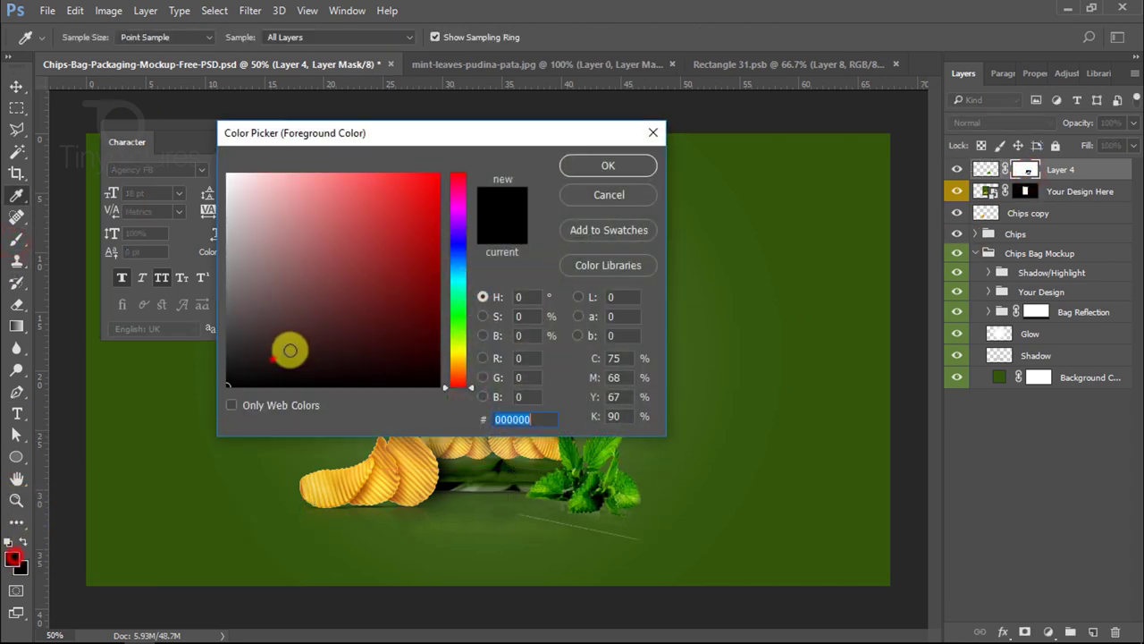
click(273, 359)
click(617, 168)
mouse_move(639, 547)
mouse_down()
mouse_move(518, 508)
mouse_move(603, 514)
mouse_move(531, 500)
mouse_move(602, 518)
mouse_up()
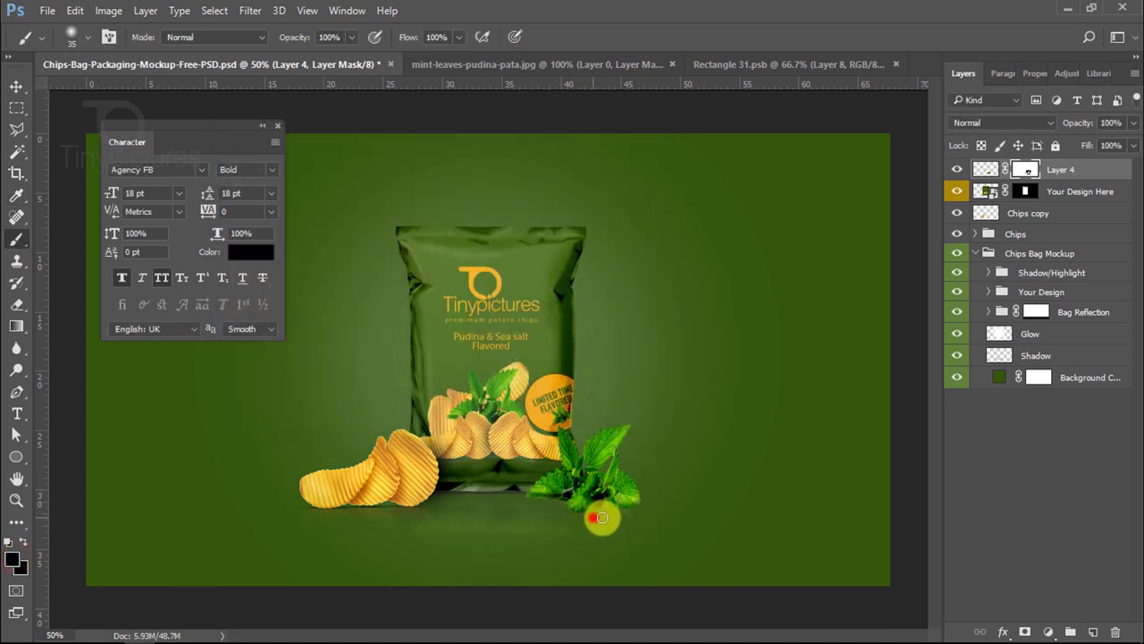
Step: Add a new empty layer above Your Design Here
click(17, 86)
click(956, 169)
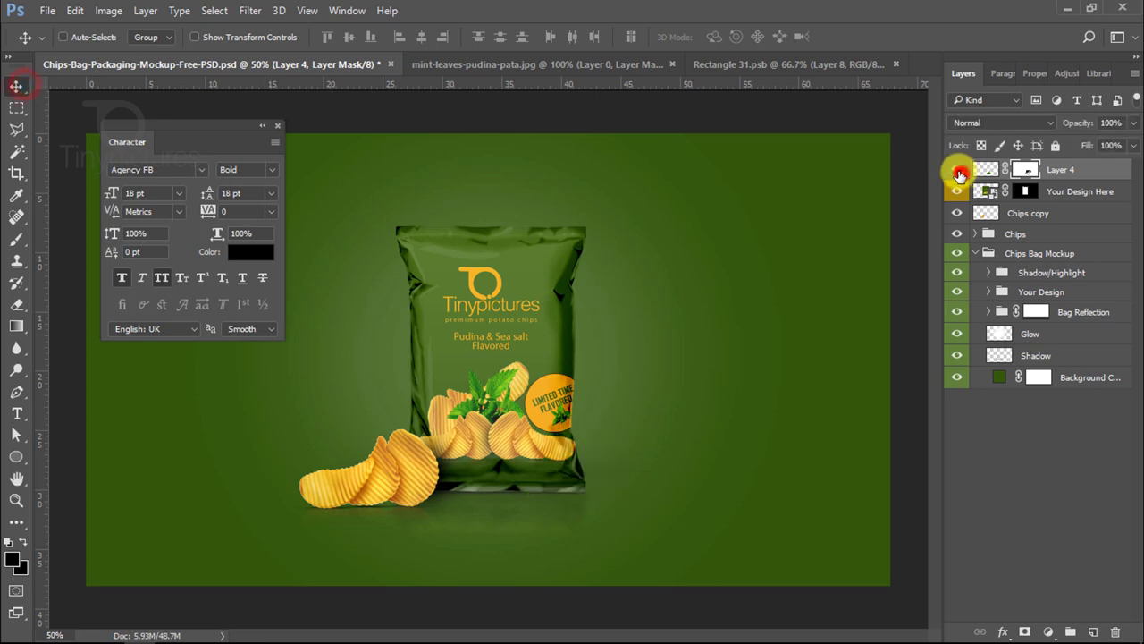
click(1057, 185)
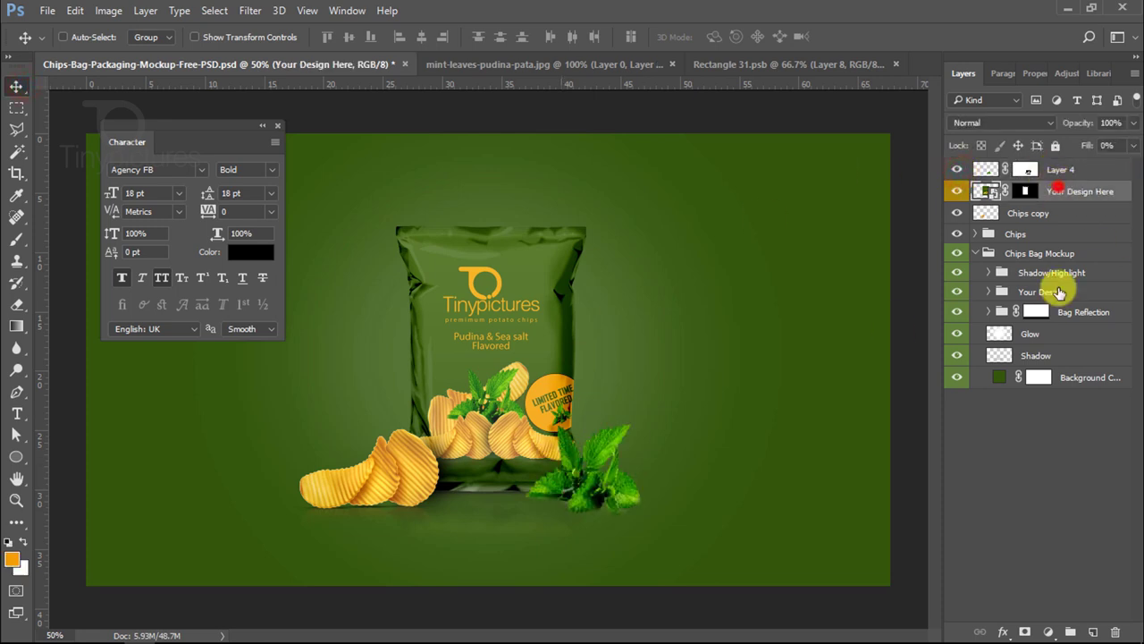
click(1092, 631)
Step: Brush a black shadow under the mint leaves on Layer 5 and set it to 74% opacity
click(8, 542)
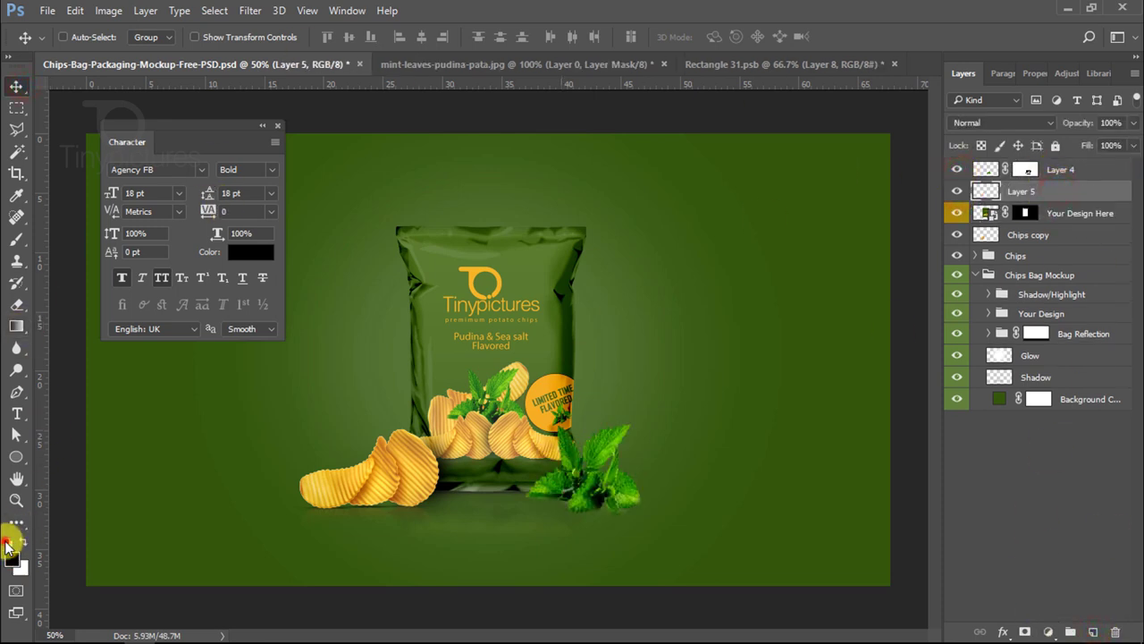
click(16, 236)
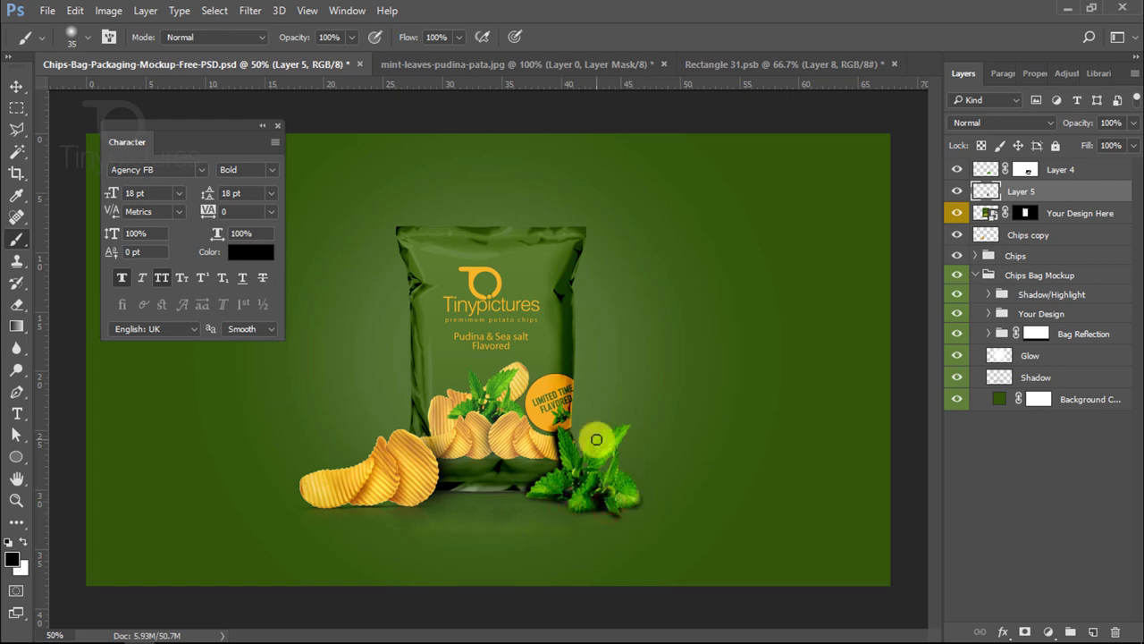
ctrl+click(632, 525)
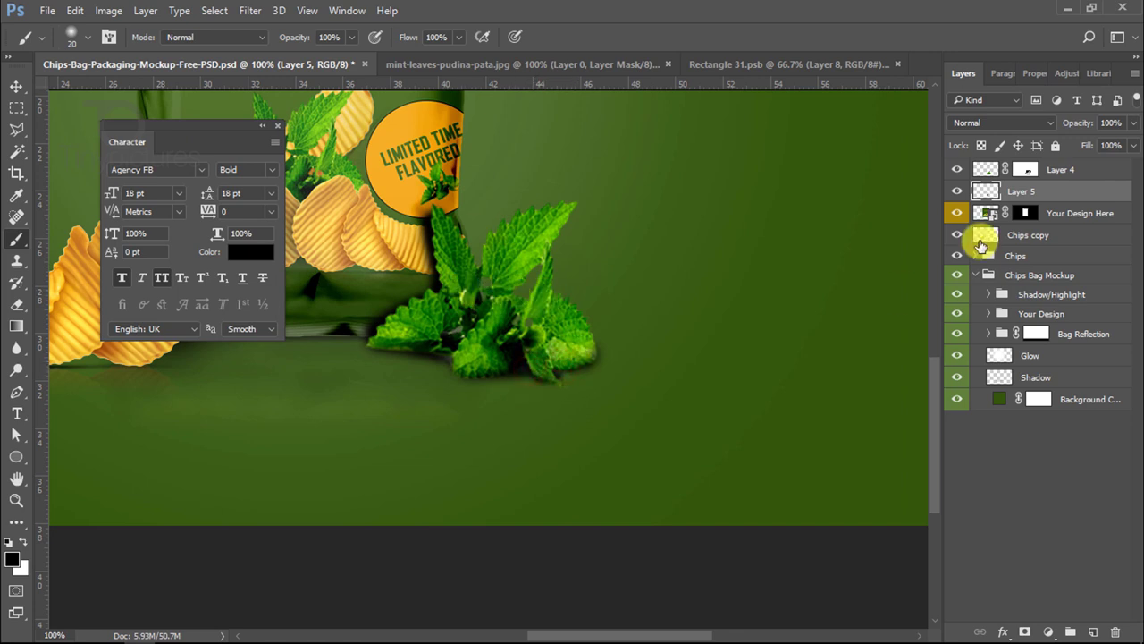
drag(1054, 129, 1063, 124)
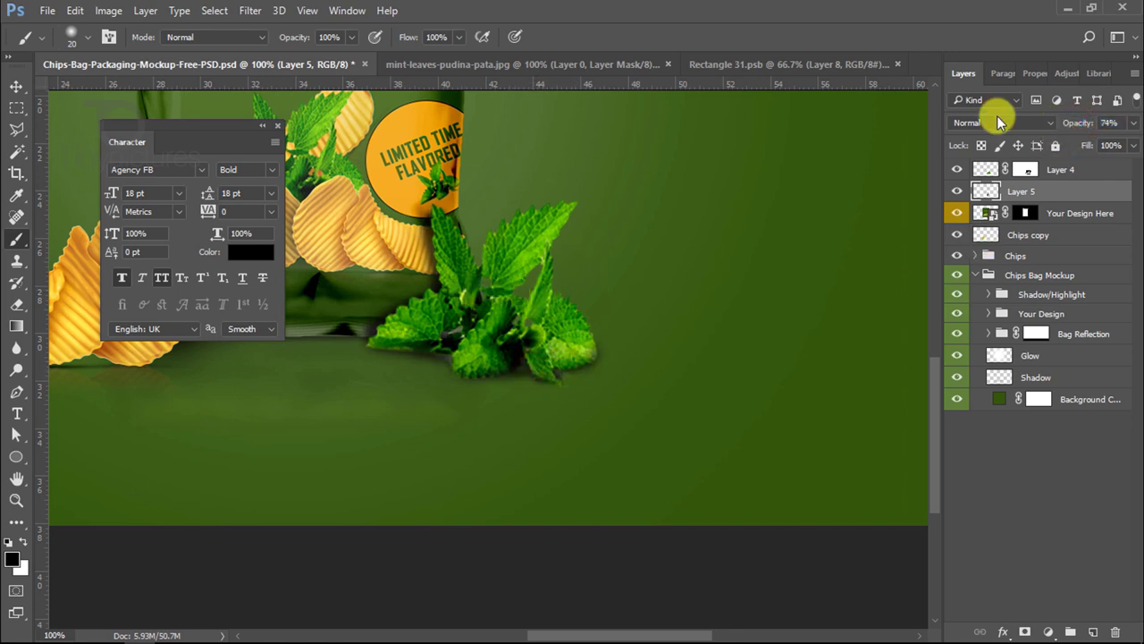
click(16, 87)
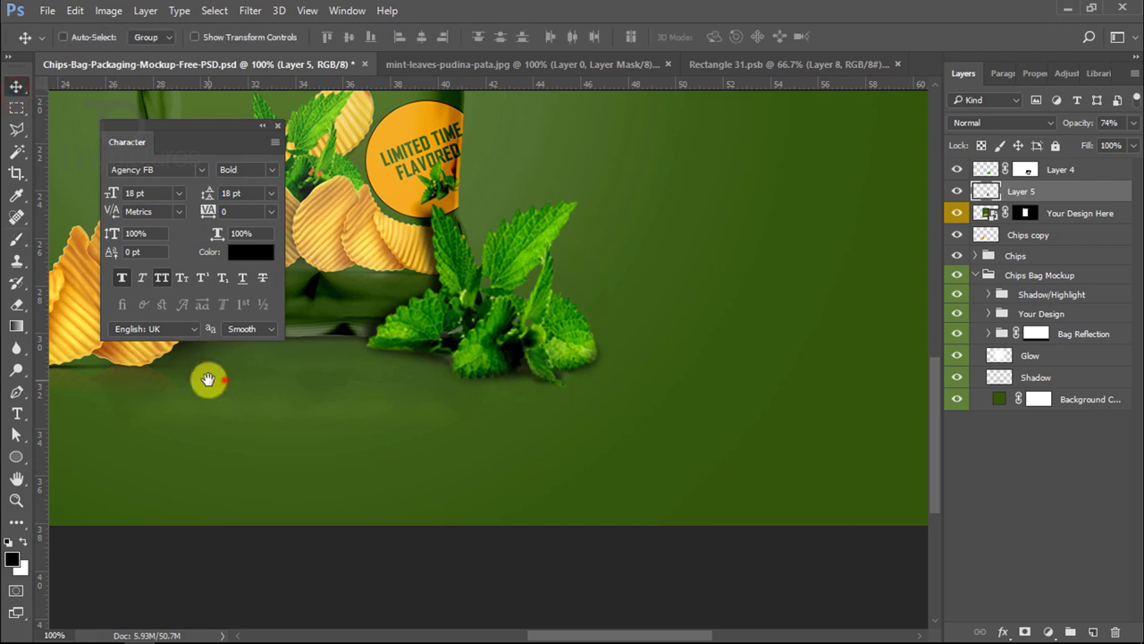
drag(222, 383, 447, 357)
drag(543, 370, 307, 370)
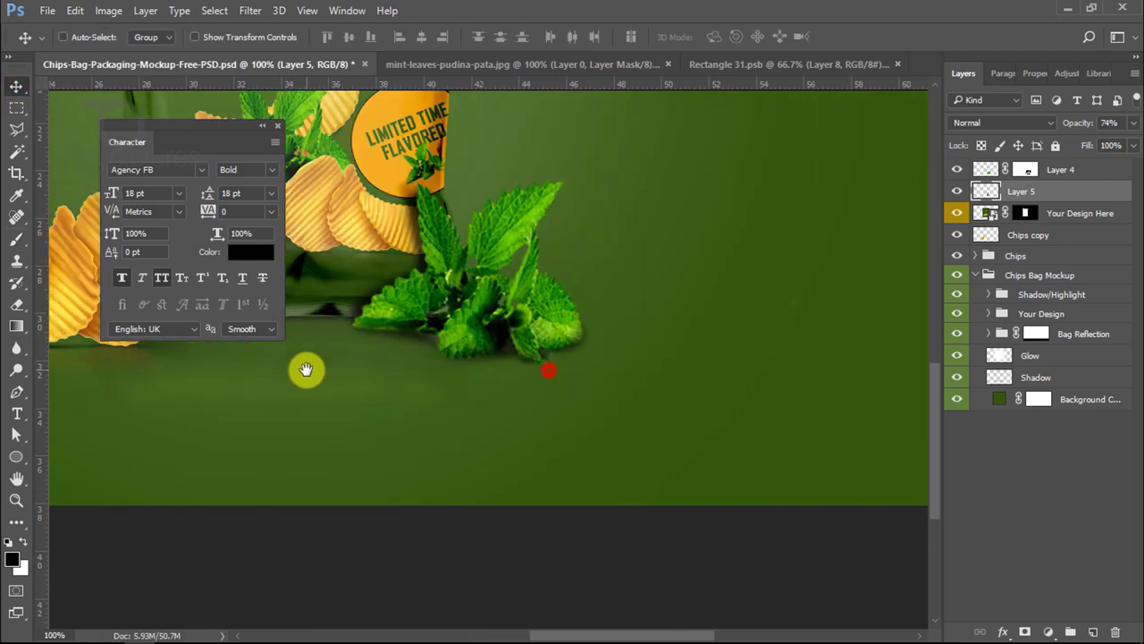
click(958, 169)
Step: Duplicate the mint leaves layer and merge the copy into a single layer
click(1091, 169)
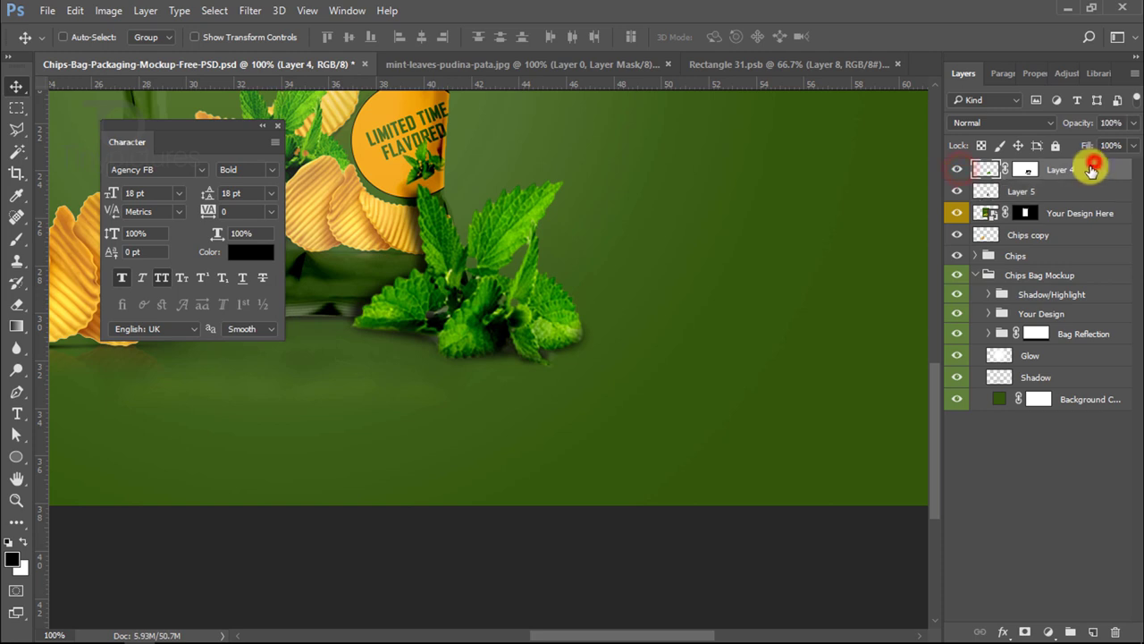
key(ctrl+j)
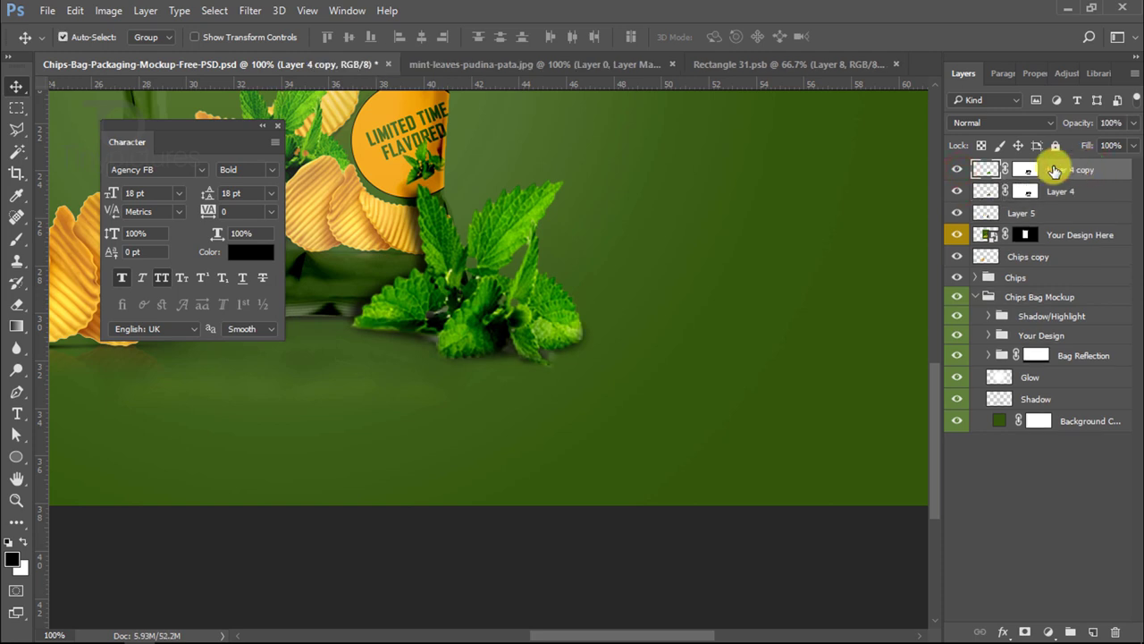
right_click(1084, 176)
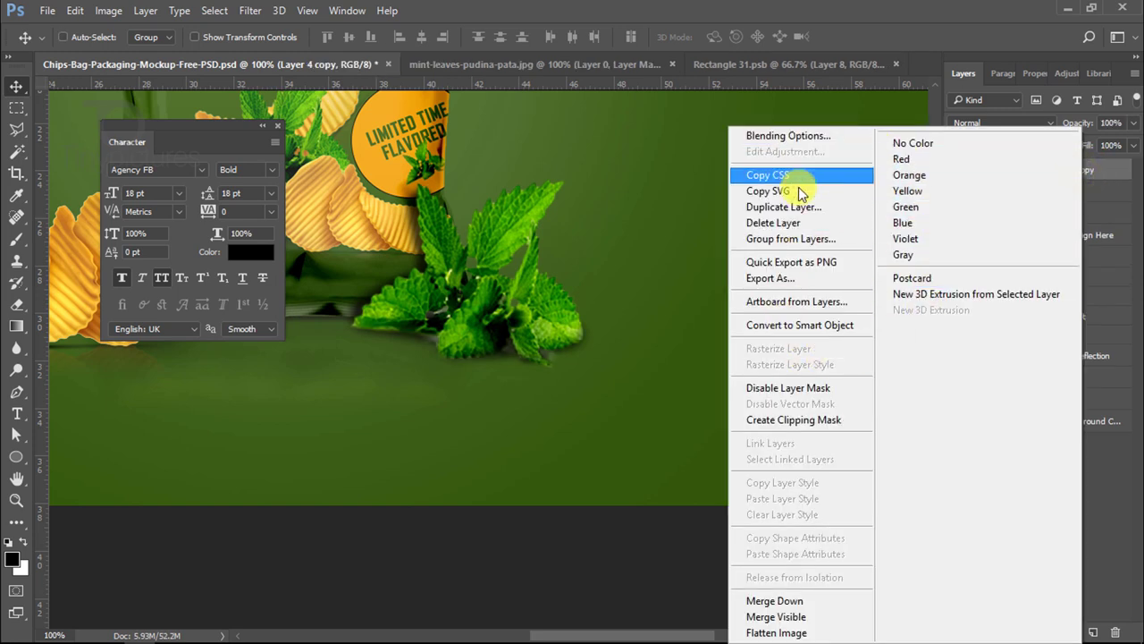
click(672, 594)
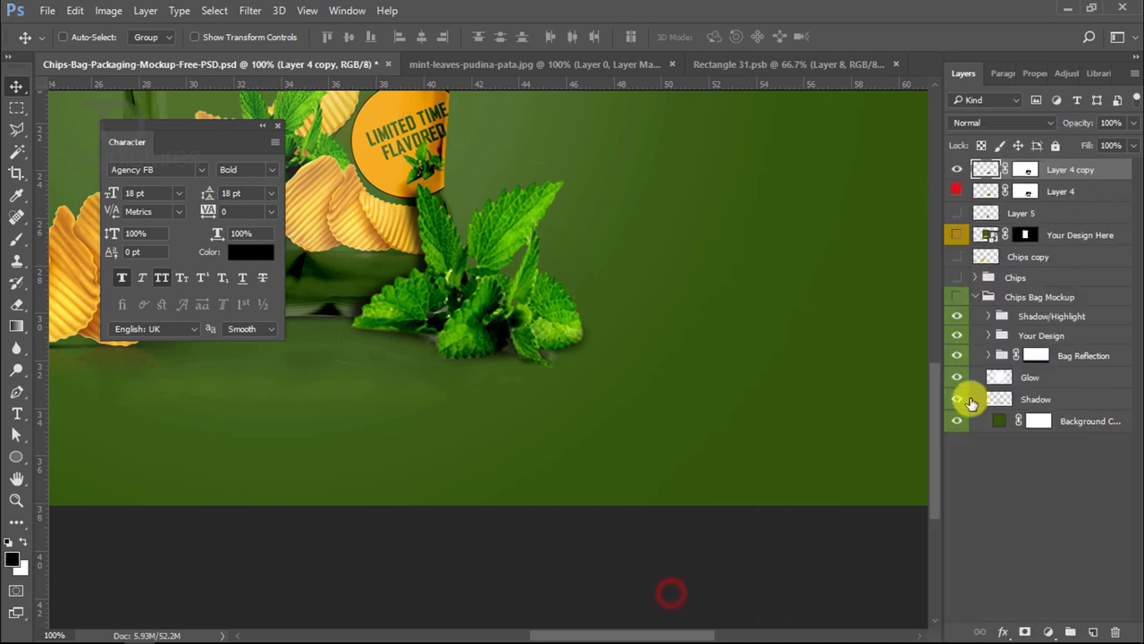
alt+click(958, 170)
right_click(961, 169)
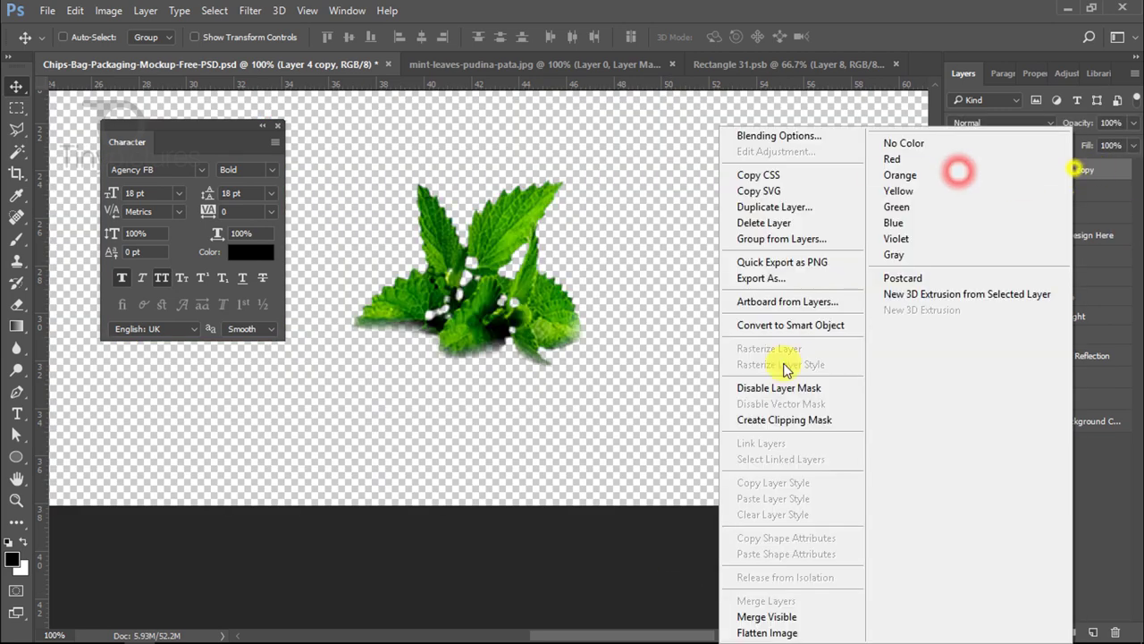
click(792, 613)
alt+click(957, 170)
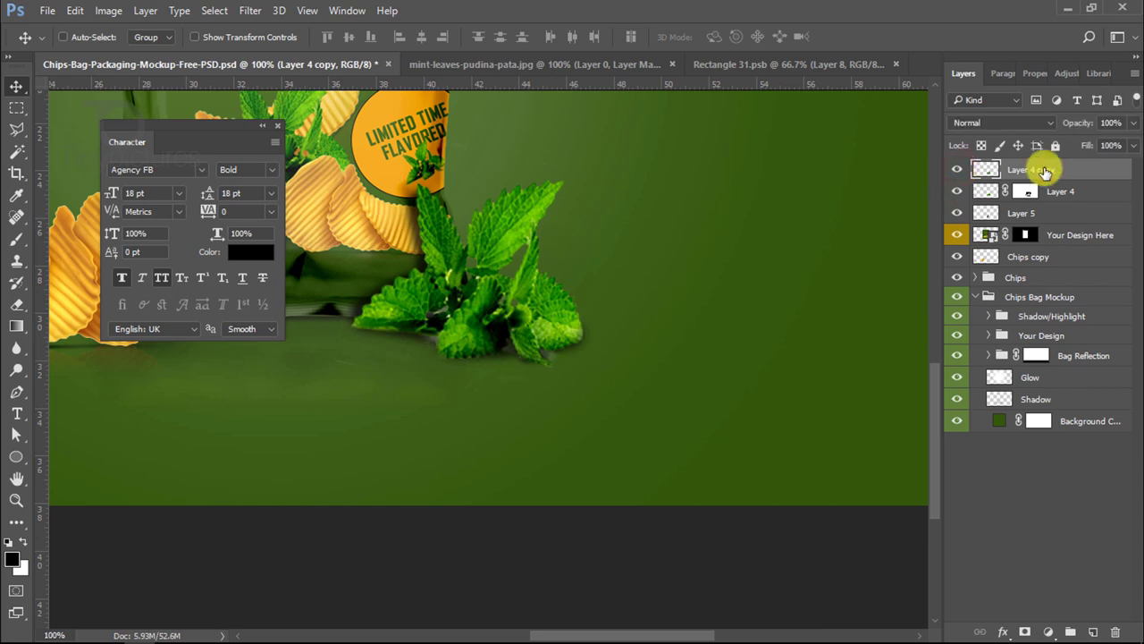
Step: Flip the mint copy vertically and move it down below the original leaves
key(ctrl+t)
right_click(504, 226)
click(592, 503)
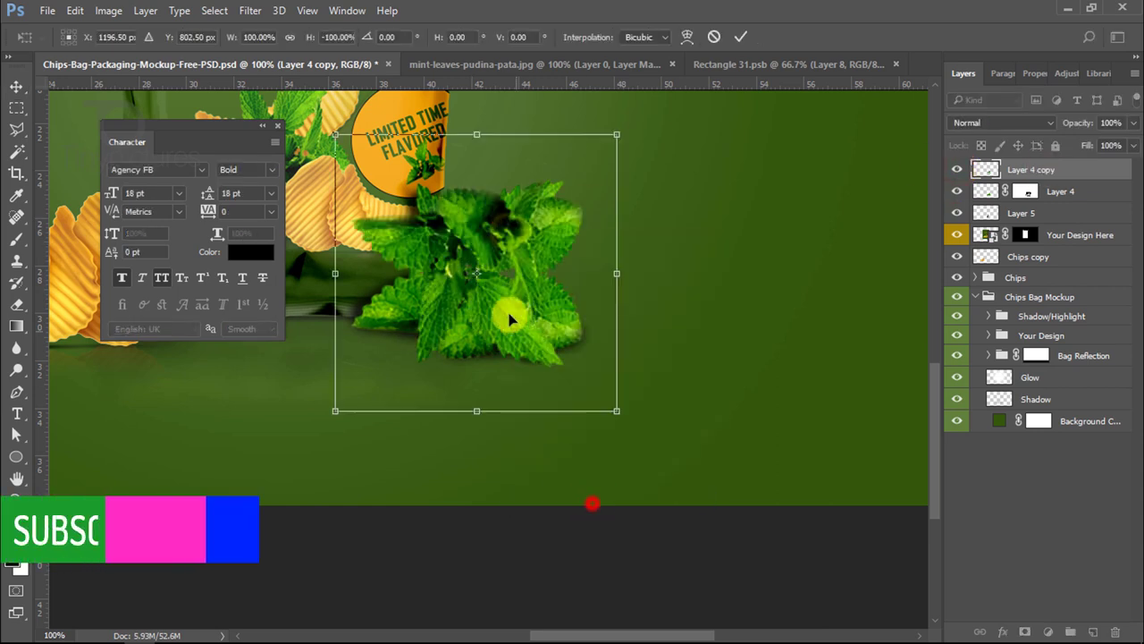
drag(510, 319, 478, 349)
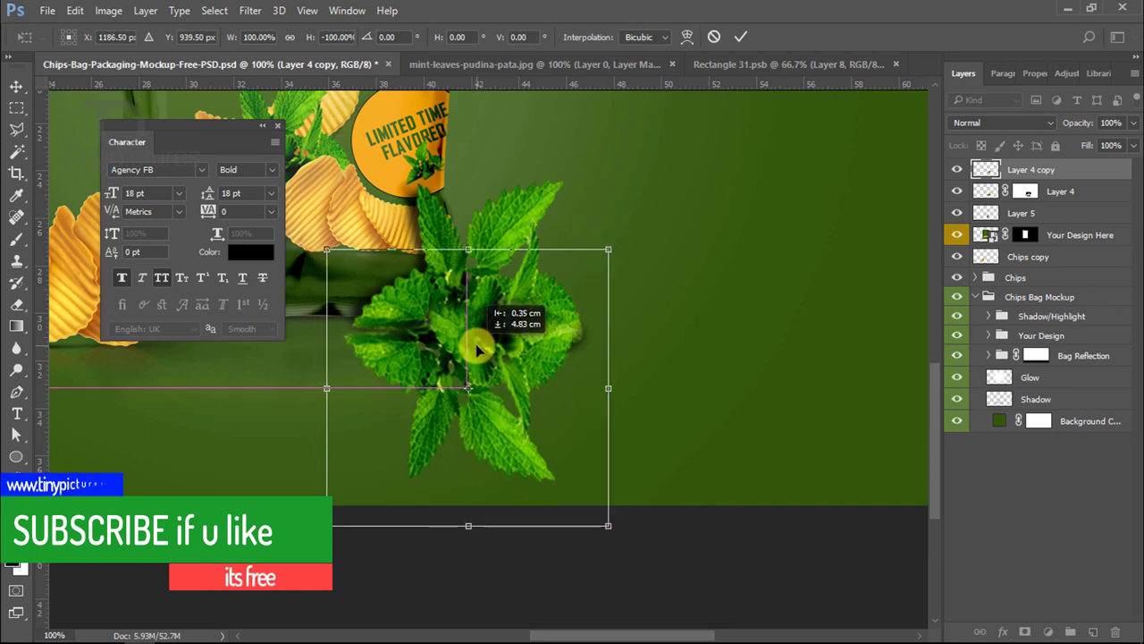
key(Return)
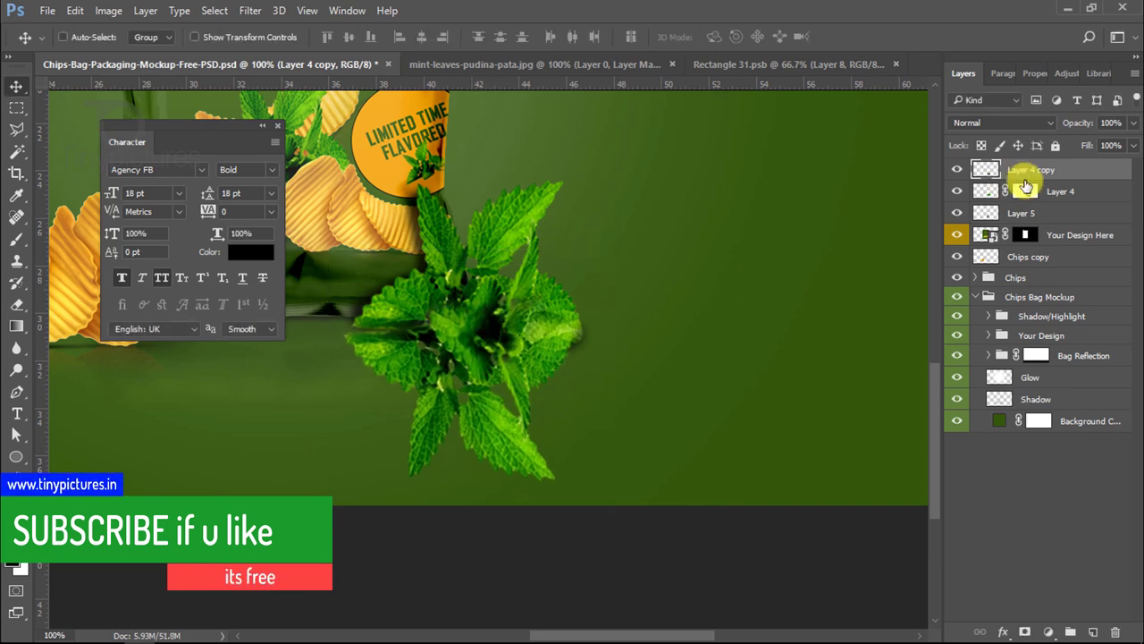
Step: Fade the flipped copy with a gradient layer mask and place it beneath Layer 4
click(1025, 628)
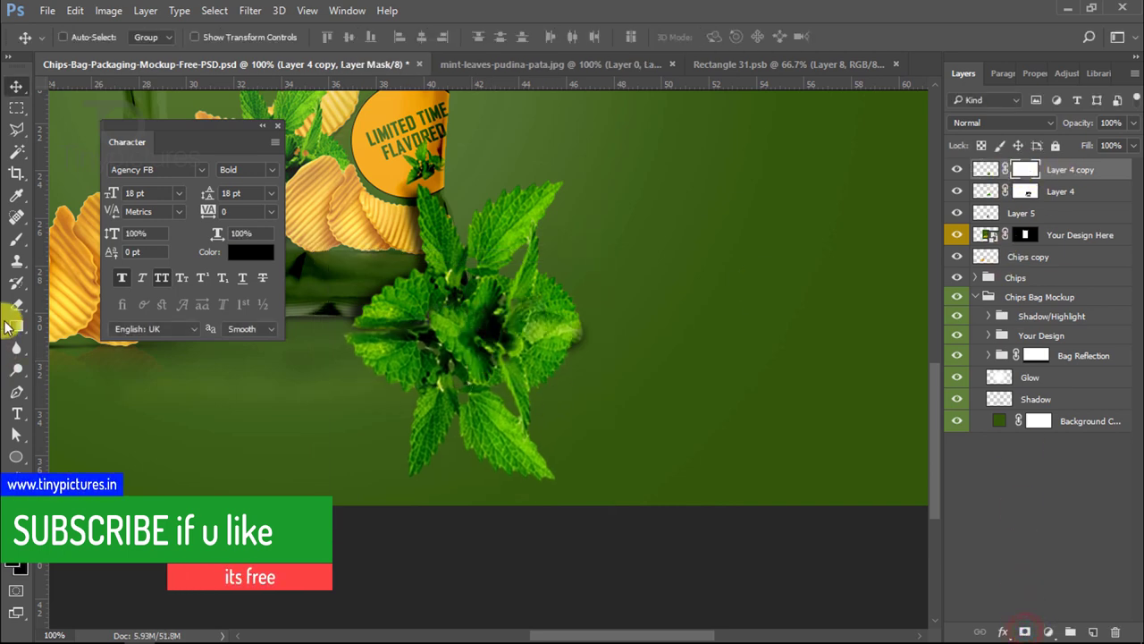
click(7, 326)
drag(458, 350, 453, 401)
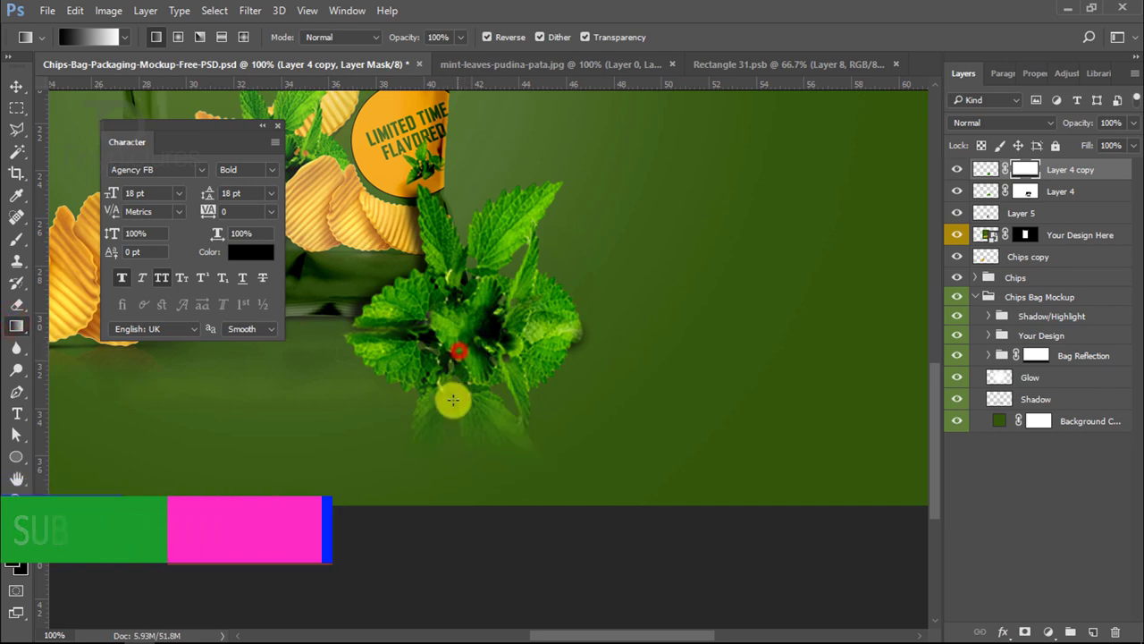
drag(454, 332, 453, 385)
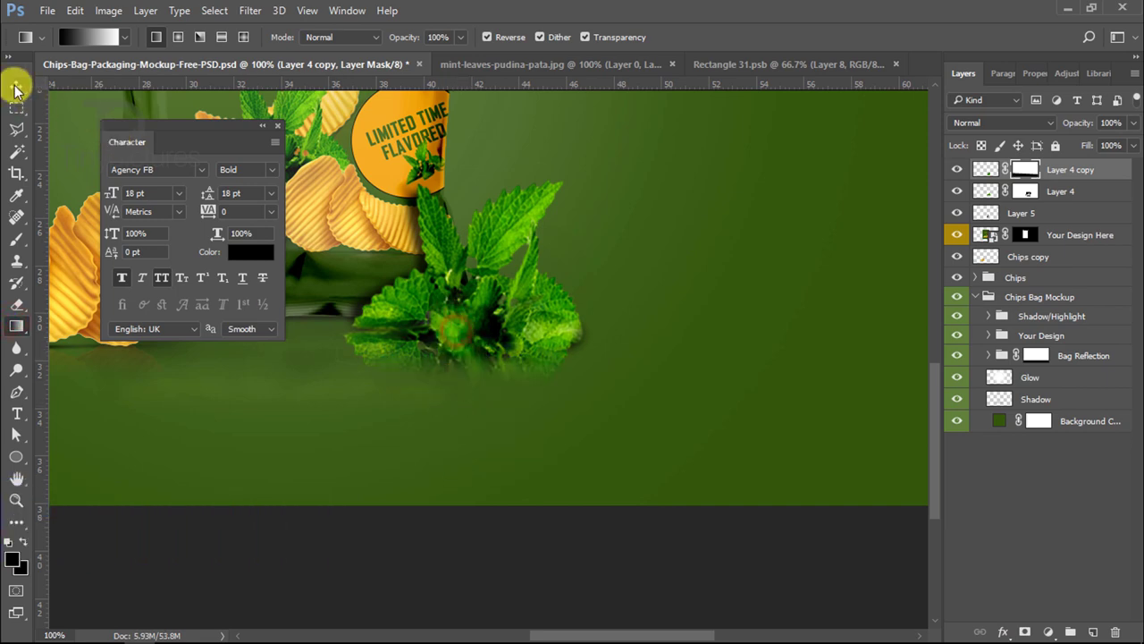
click(15, 87)
drag(1062, 169, 1064, 194)
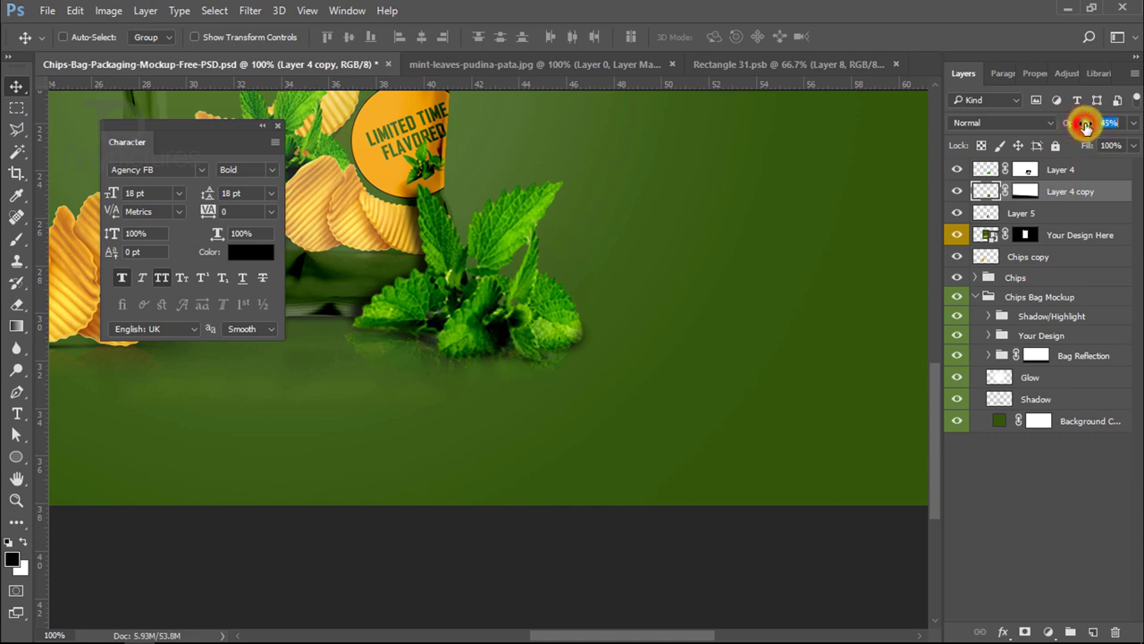
key(ctrl+minus)
key(ctrl+minus)
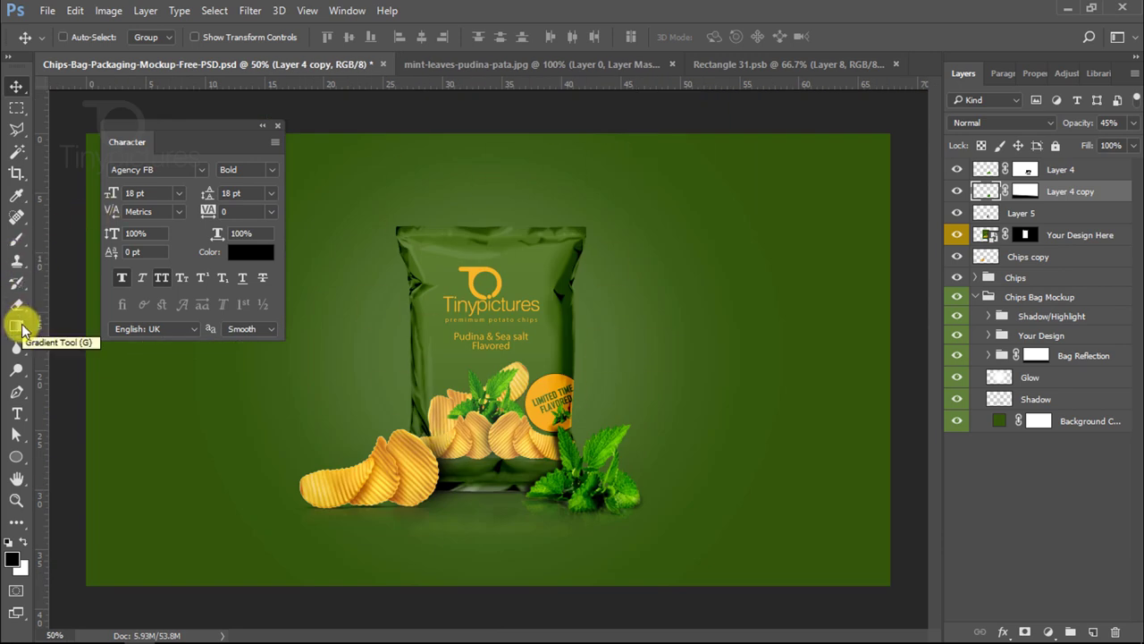
drag(16, 456, 92, 514)
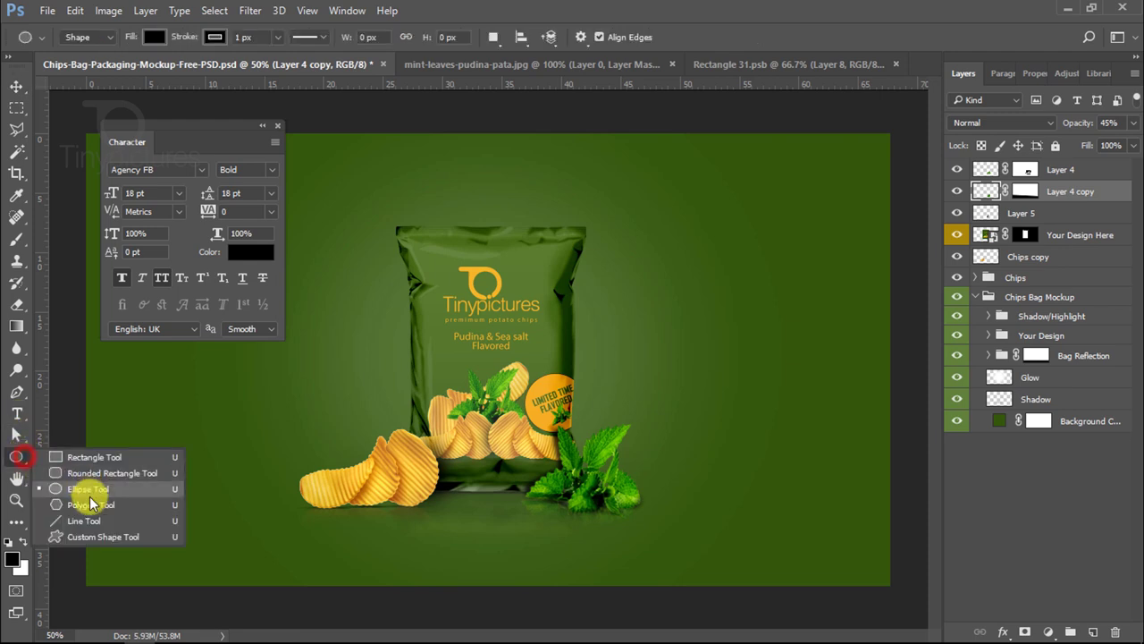
Step: In the Your Design Here artwork, draw a line under the word Flavored
click(994, 235)
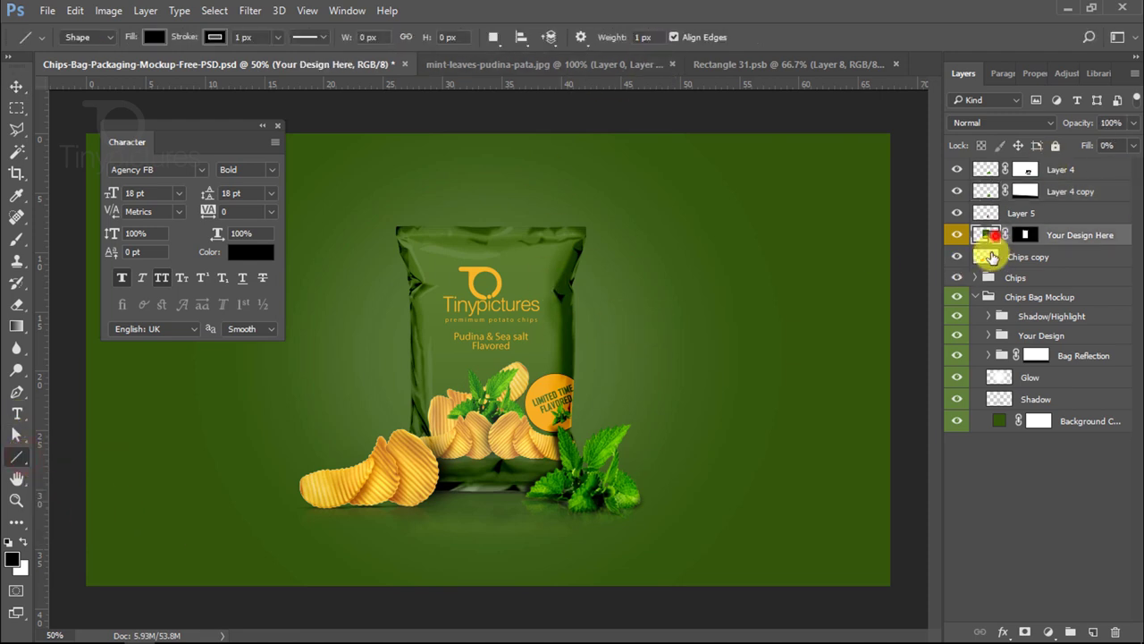
double_click(989, 238)
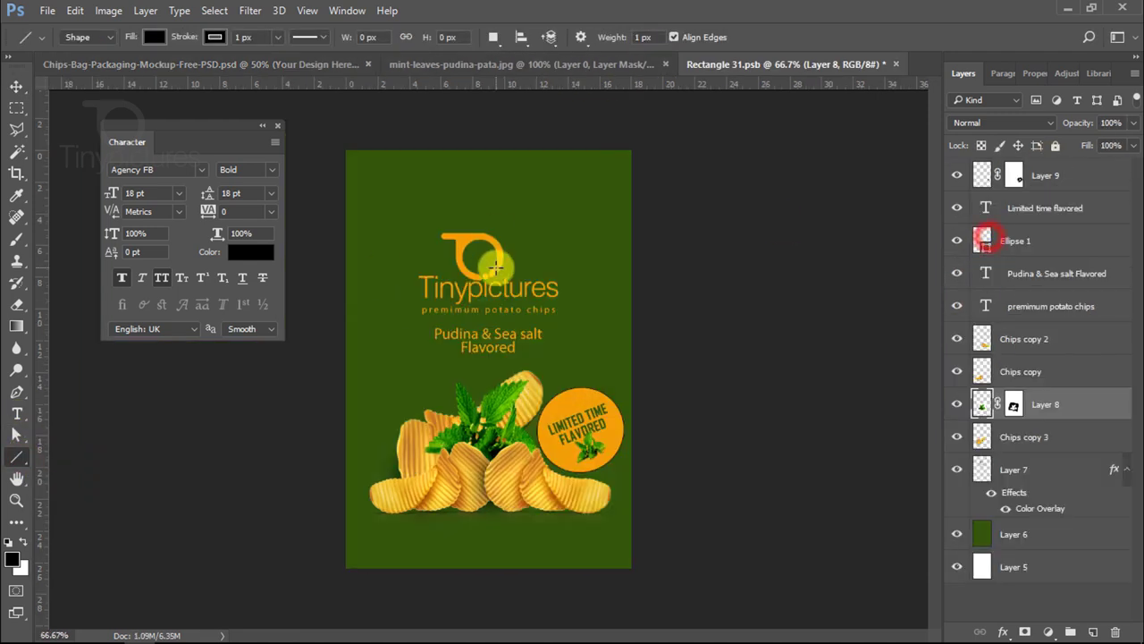
key(ctrl+plus)
key(ctrl+plus)
drag(336, 356, 649, 354)
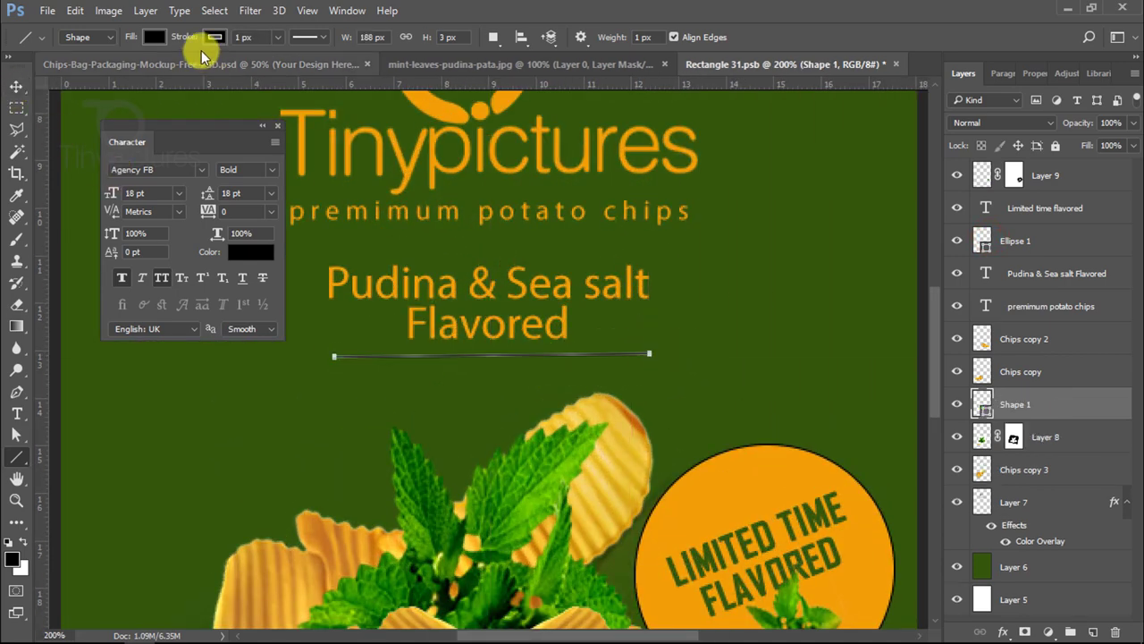
Step: Give the line no fill and an orange stroke sampled from the logo text
click(154, 36)
click(83, 68)
click(213, 37)
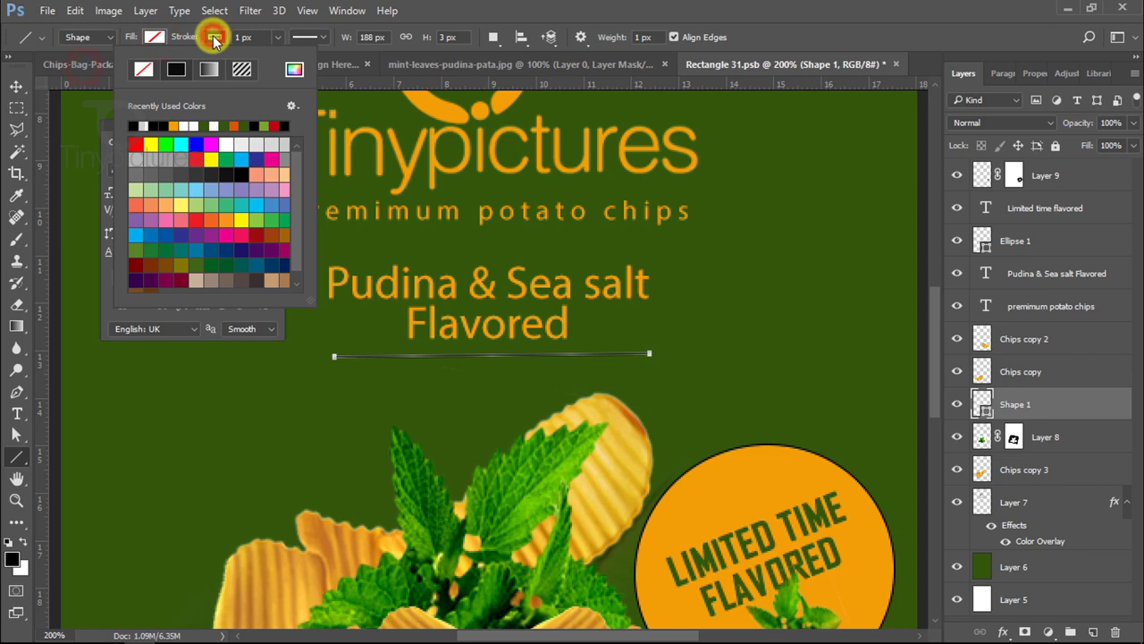
click(295, 69)
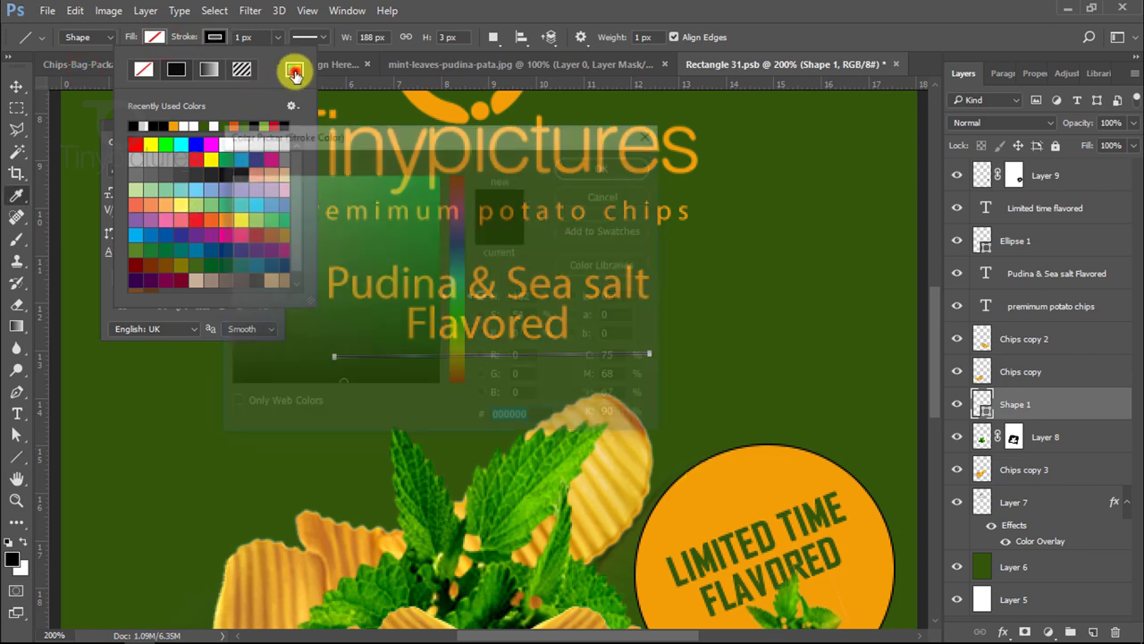
click(791, 535)
click(607, 166)
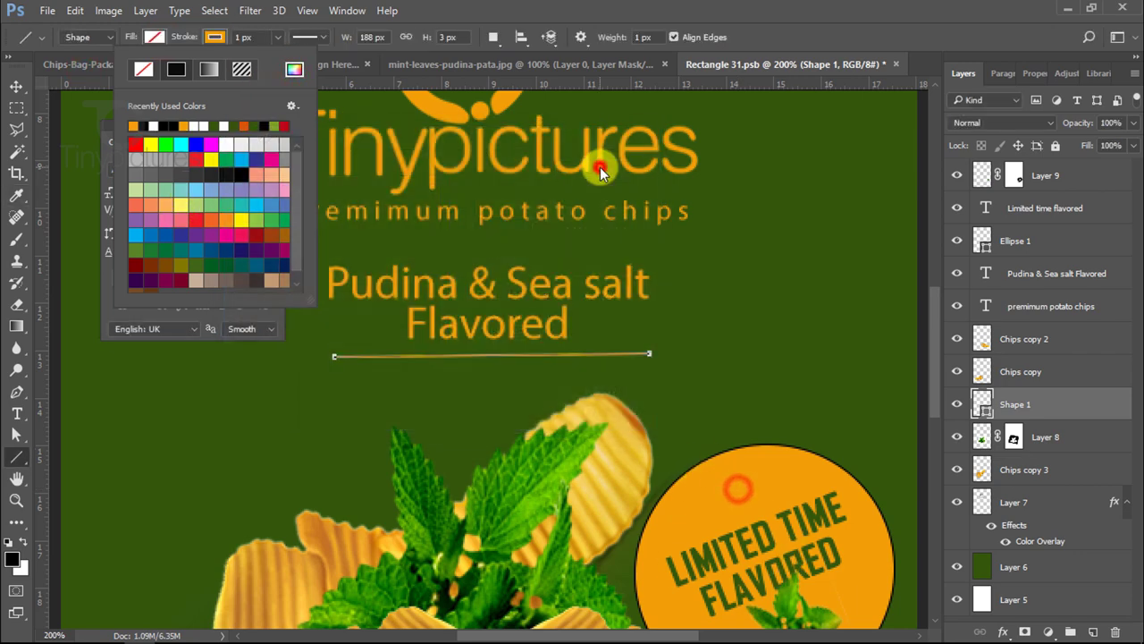
Step: Fit the design on screen, then close and save it back into the mockup
click(16, 87)
key(ctrl+0)
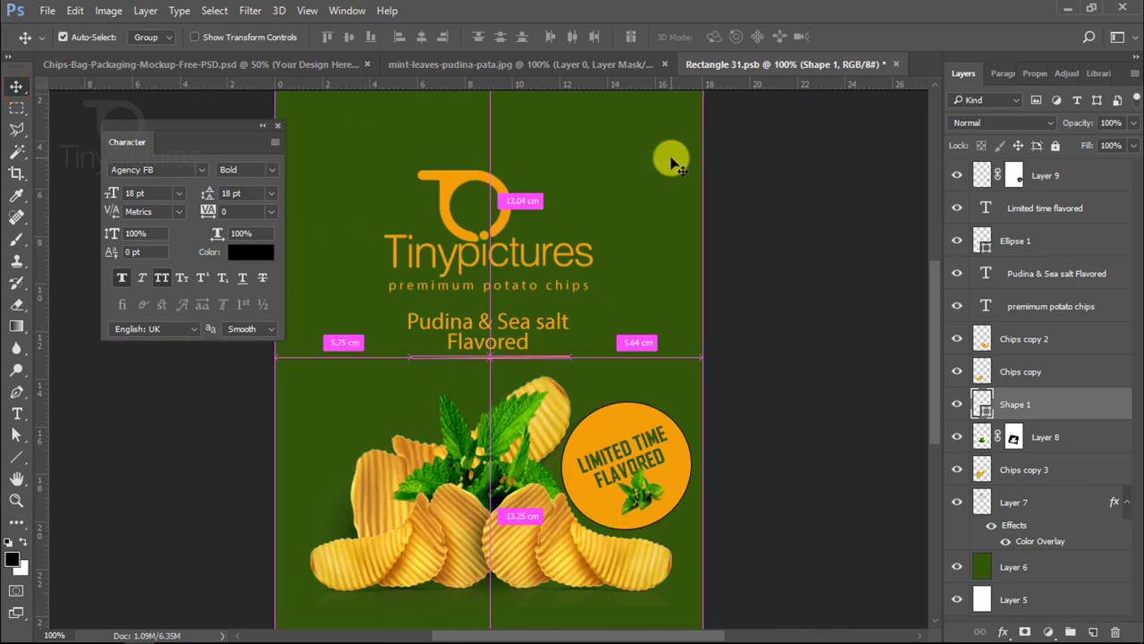
click(895, 63)
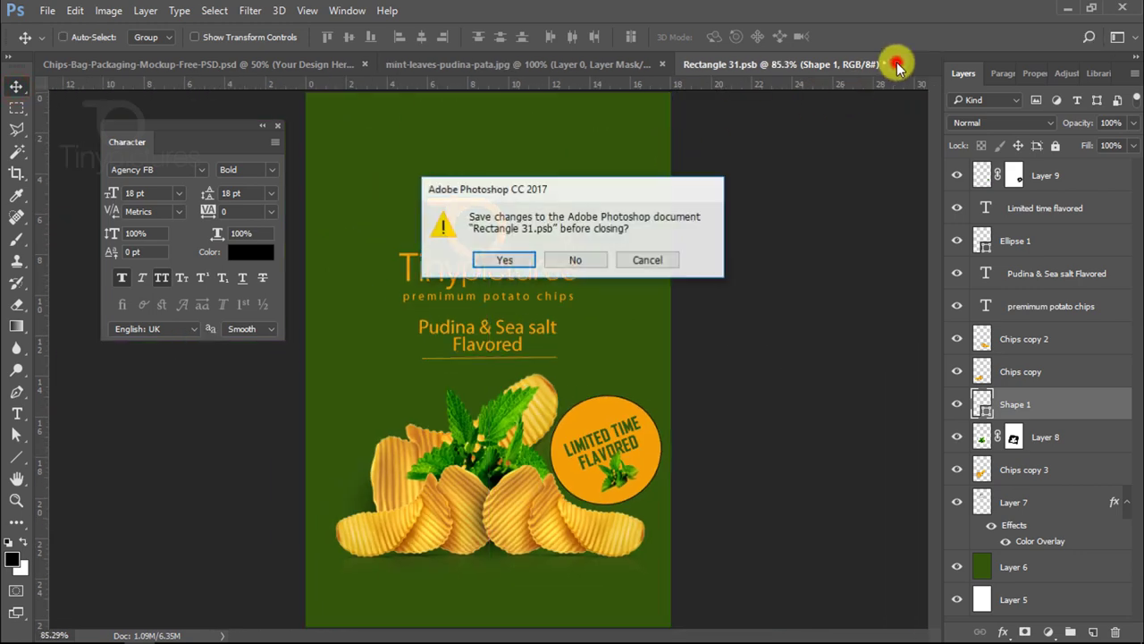
click(518, 261)
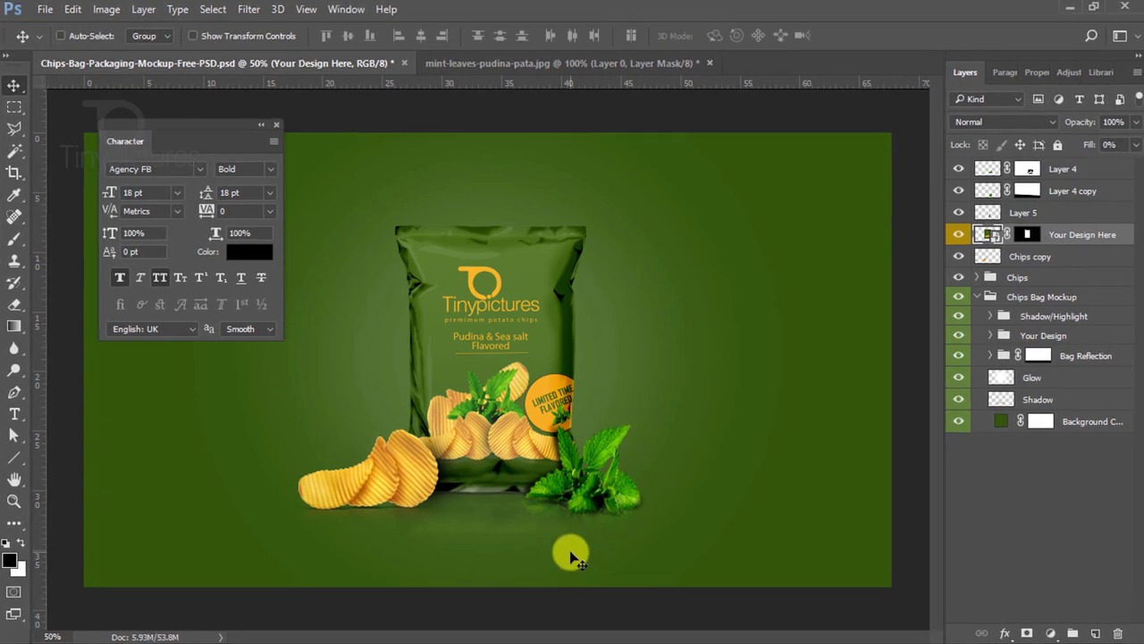
Step: Close the Character panel, collapse the side panels, and fit the mockup to the window
click(275, 124)
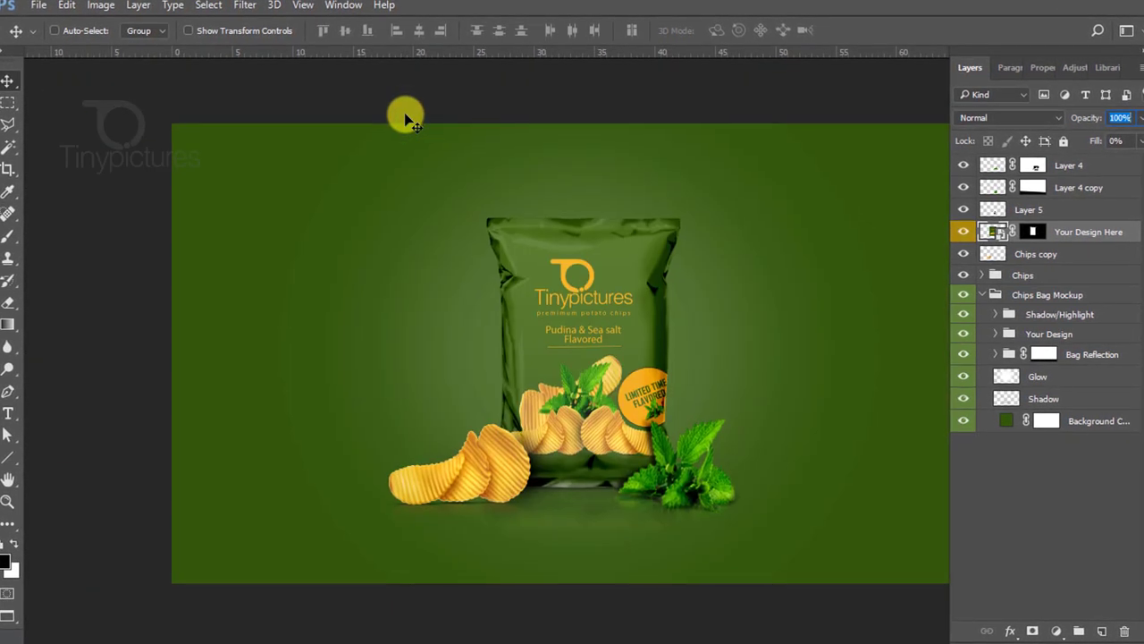
click(404, 113)
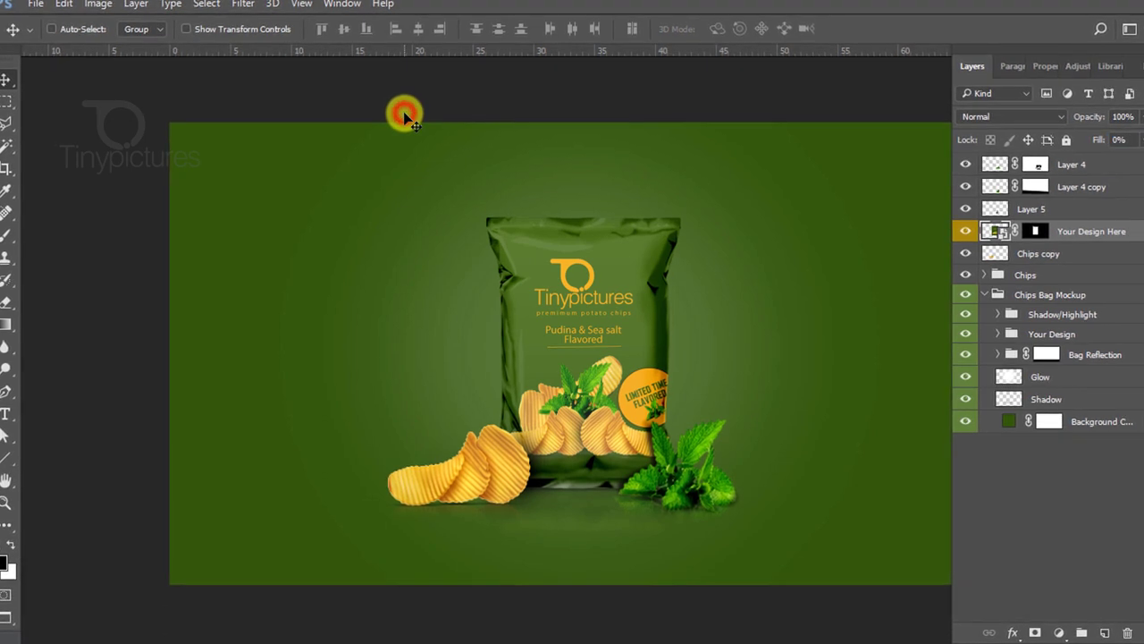
click(1130, 47)
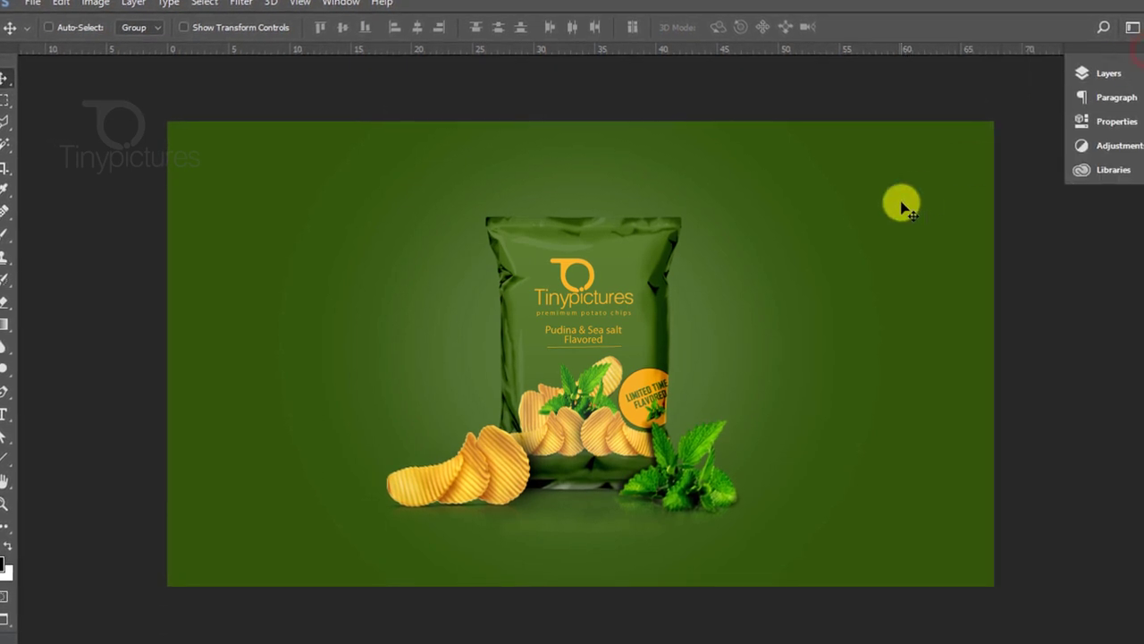
key(ctrl+0)
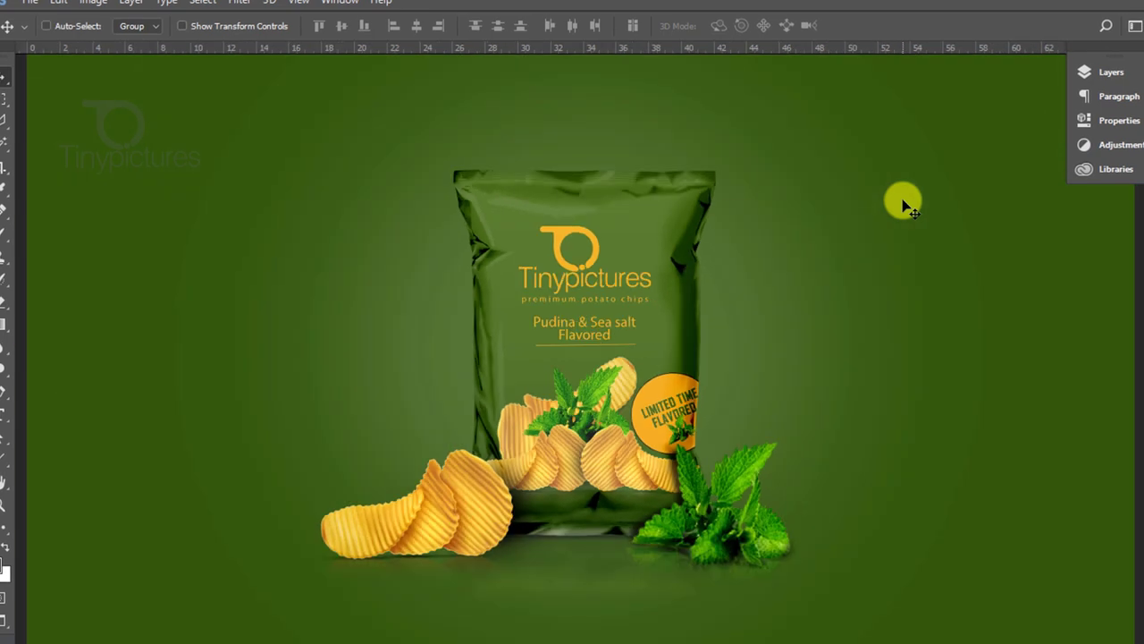
Step: Switch to Full Screen Mode and zoom in on the chips bag
click(5, 623)
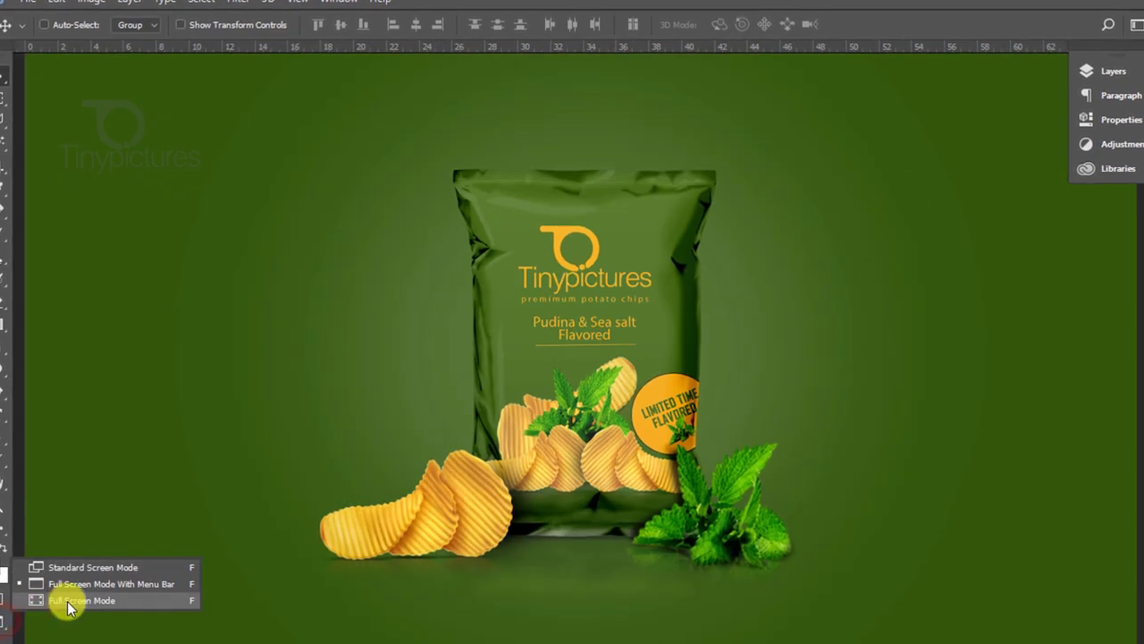
click(100, 600)
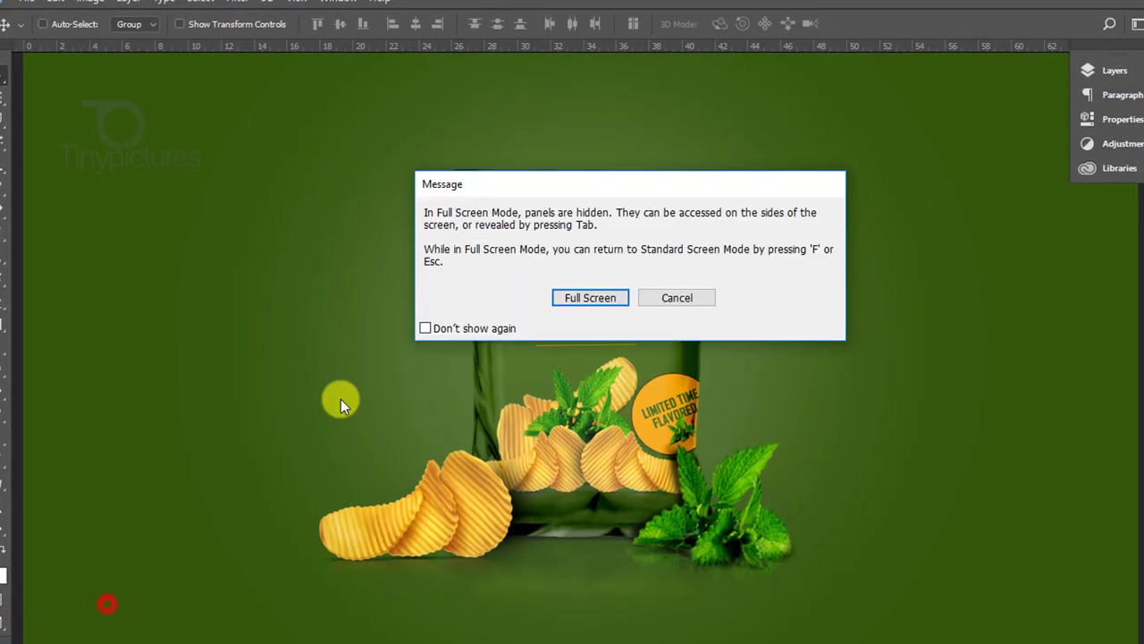
click(594, 297)
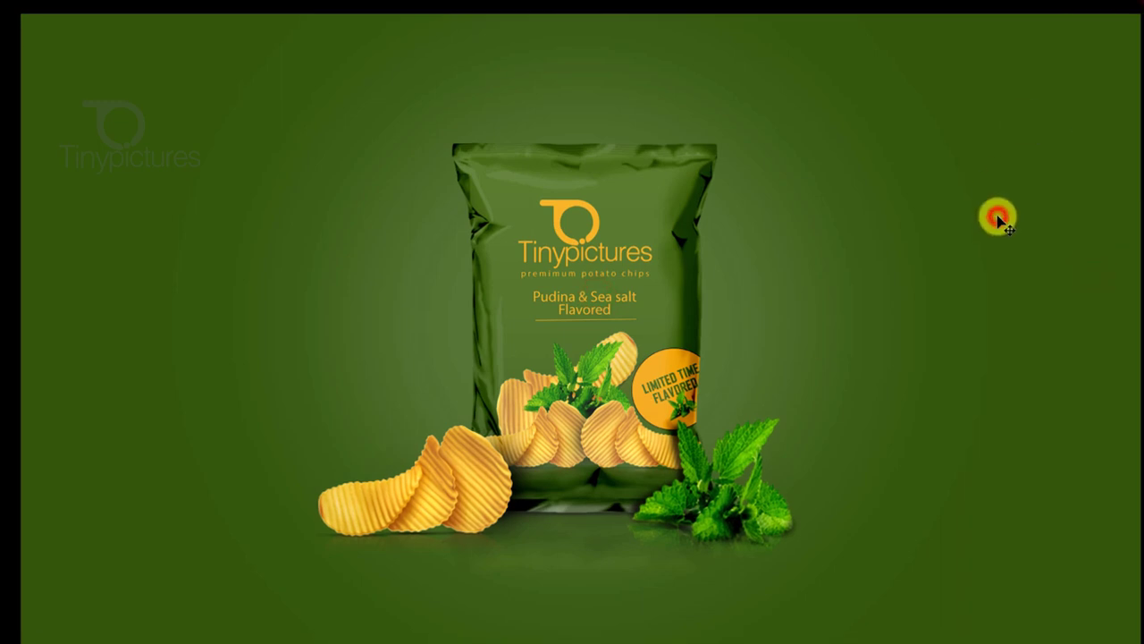
key(ctrl+plus)
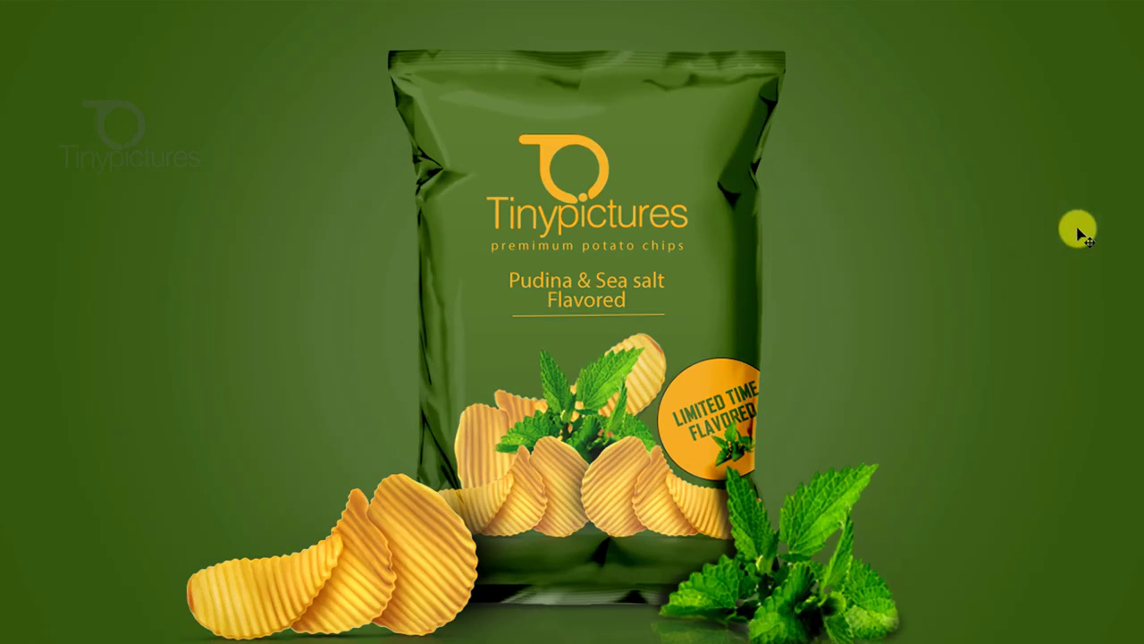